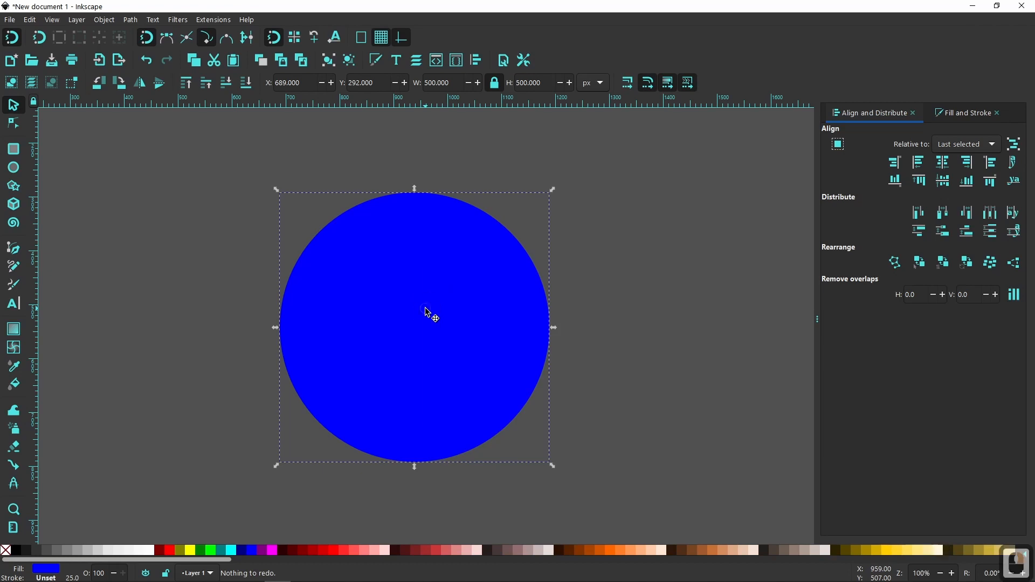
Step: Resize the top copy of the circle to 150 px wide with locked proportions and fill it black
left_click(486, 344)
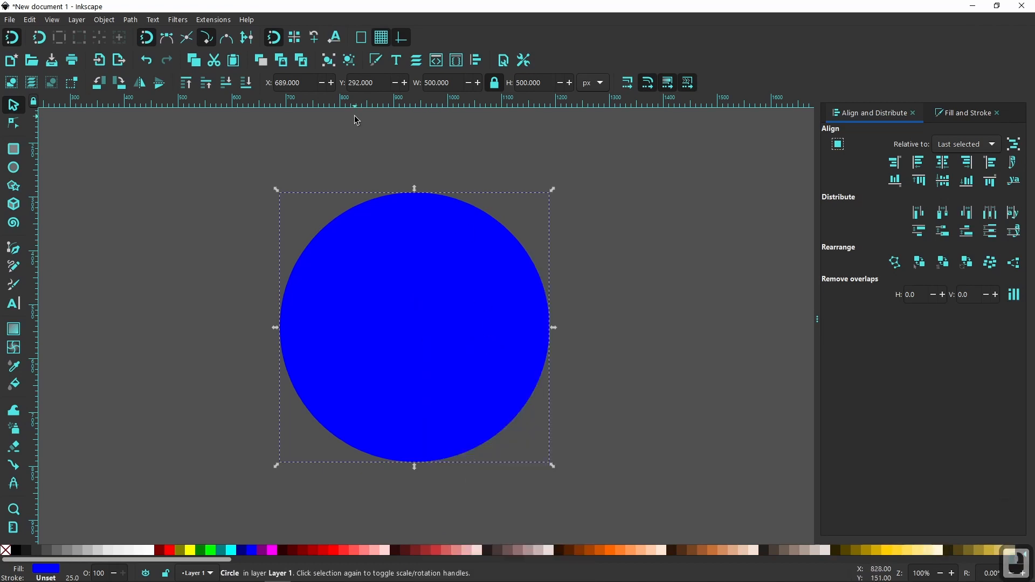
type("150")
key("Return")
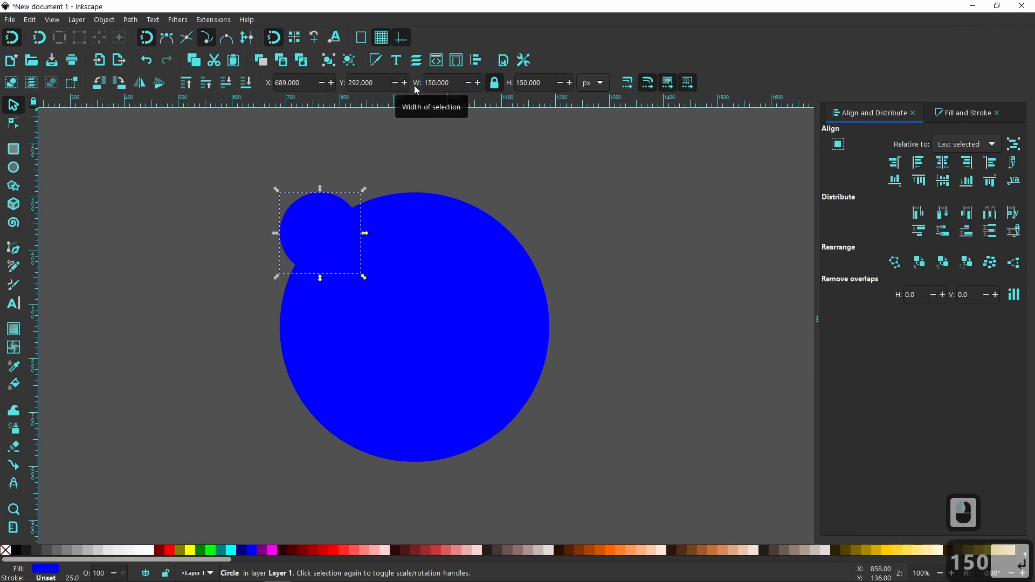
left_click(16, 550)
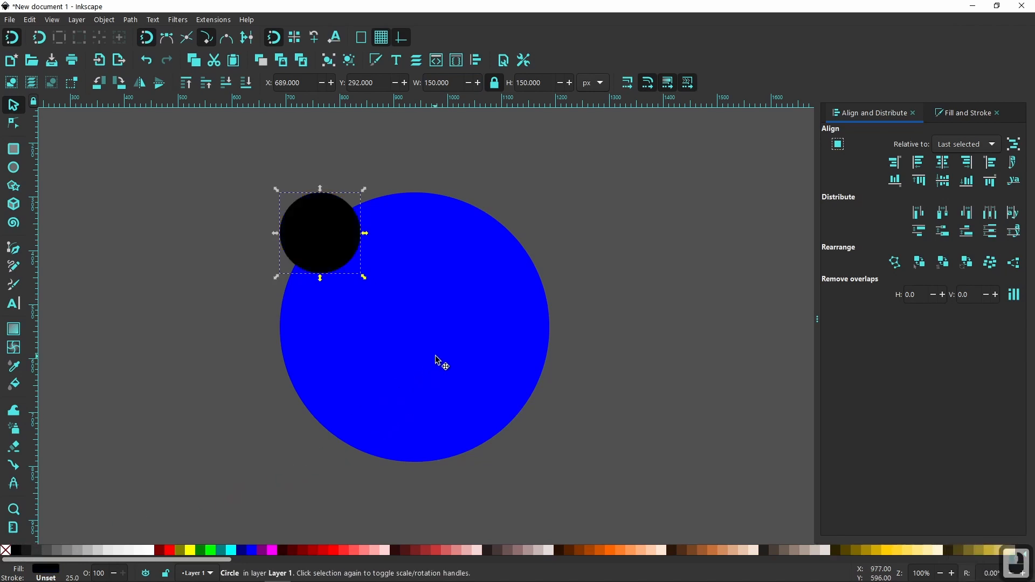
Step: Centre the small black circle horizontally and vertically on the large blue circle
left_click(475, 374, "shift")
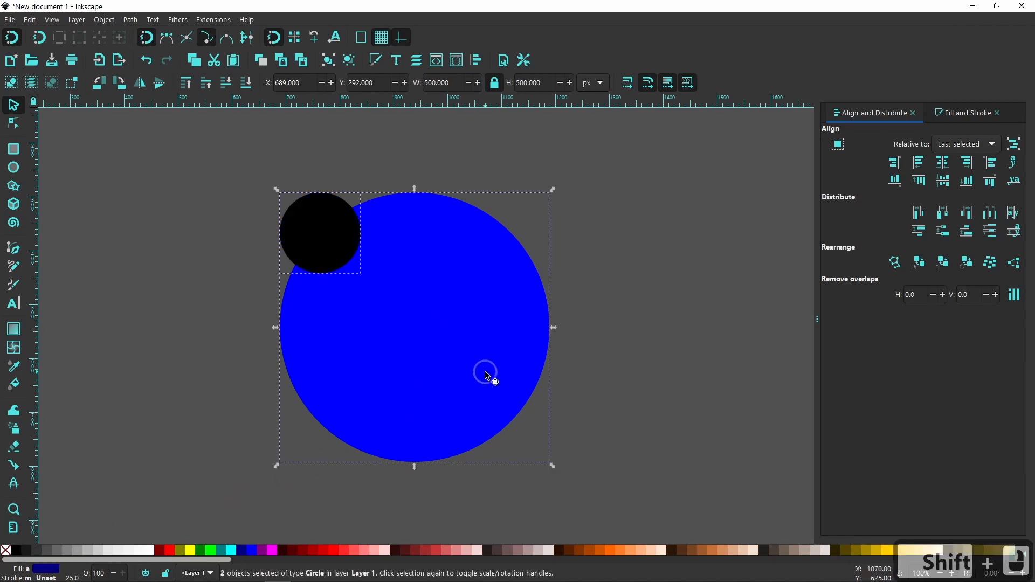
left_click(962, 113)
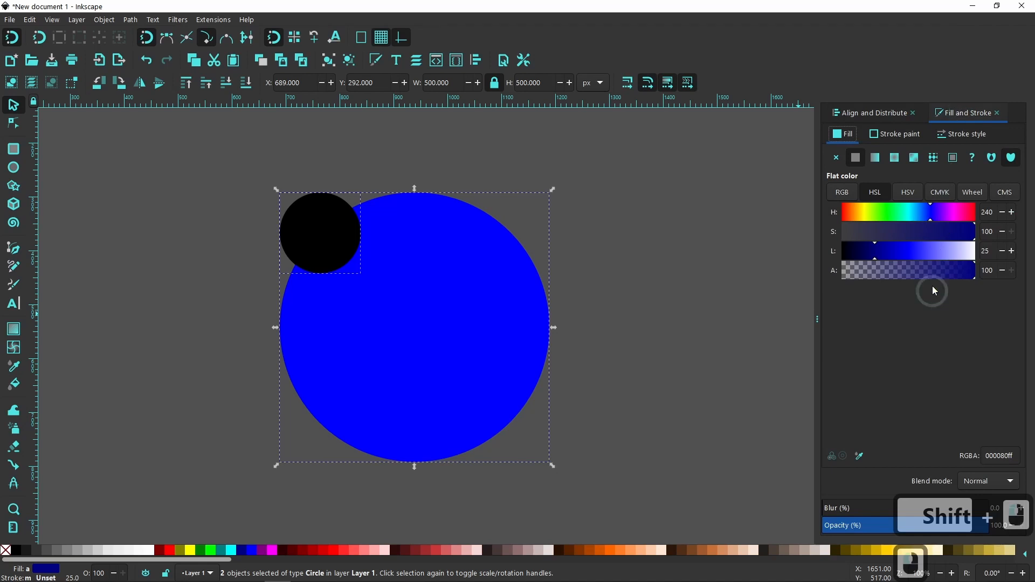
left_click(880, 114)
left_click(942, 162)
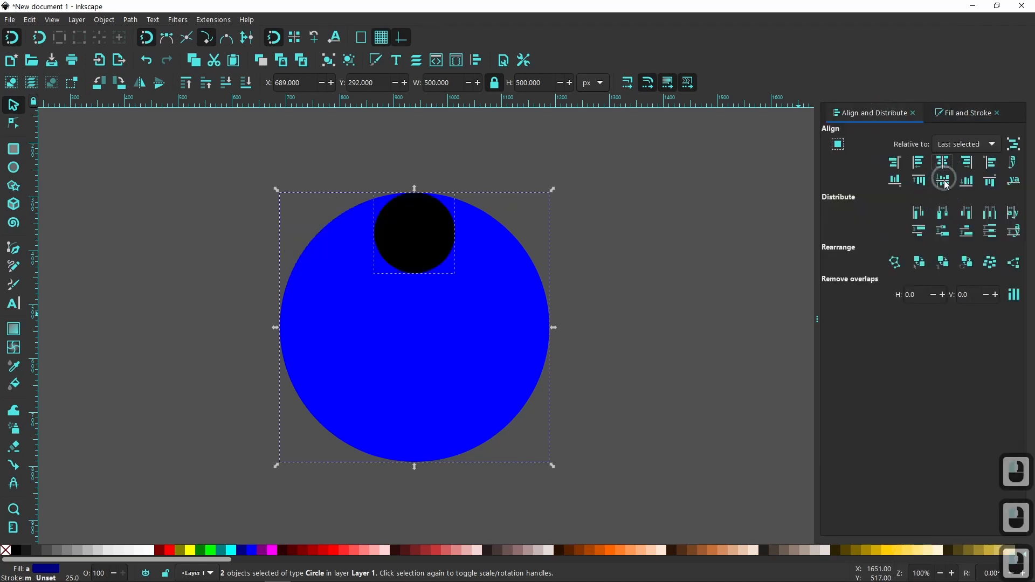
left_click(942, 180)
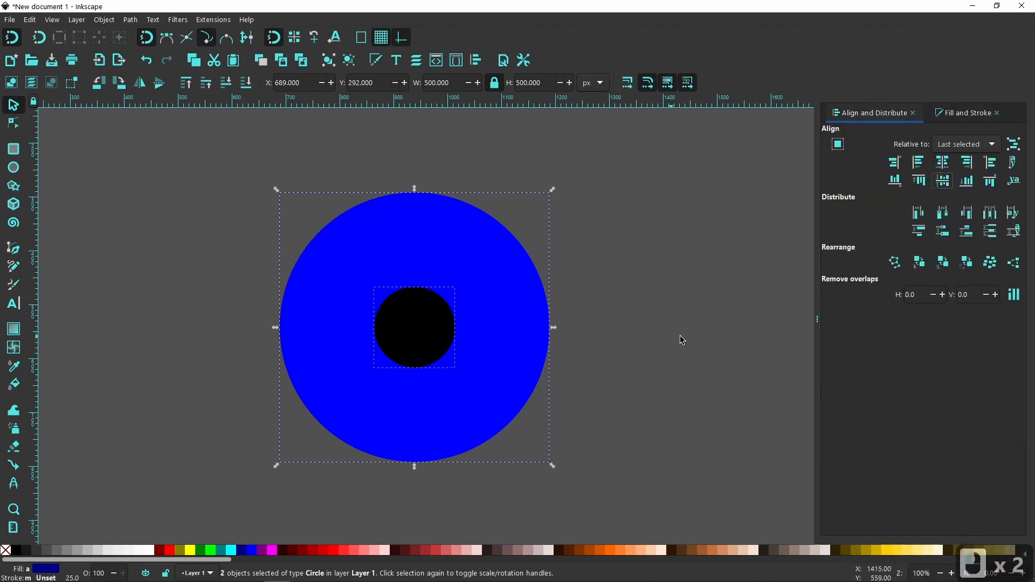
Step: Enlarge the black circle to 175 px wide and centre it again on the blue circle along both axes
left_click(620, 335)
left_click(452, 323)
left_click(438, 82)
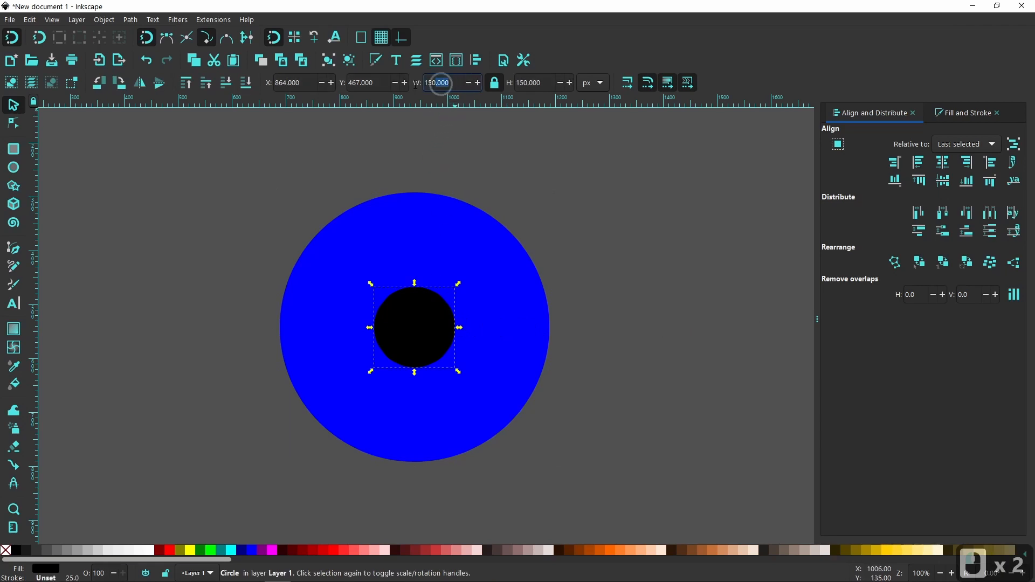
type("175")
key("Return")
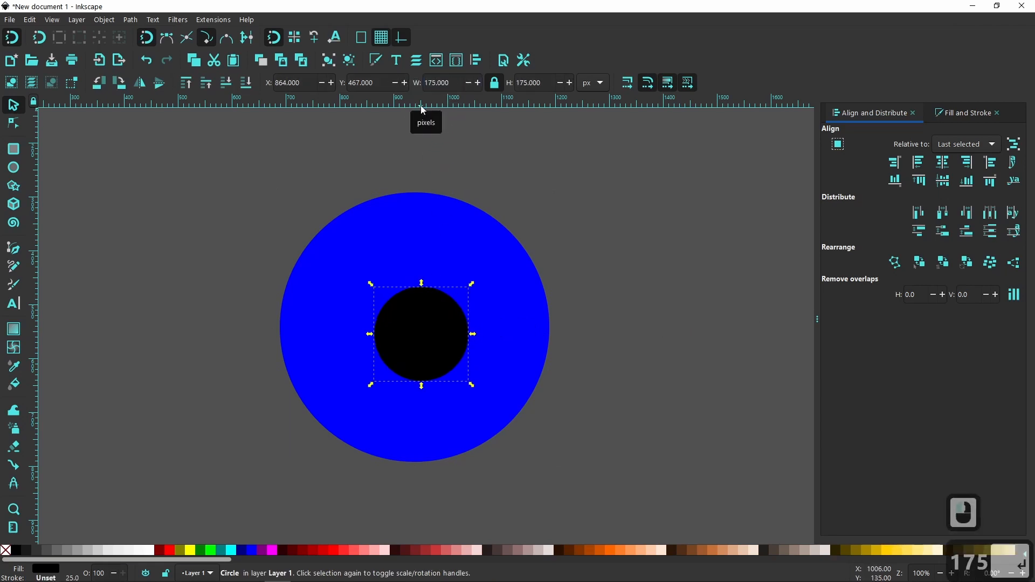
left_click(518, 289, "shift")
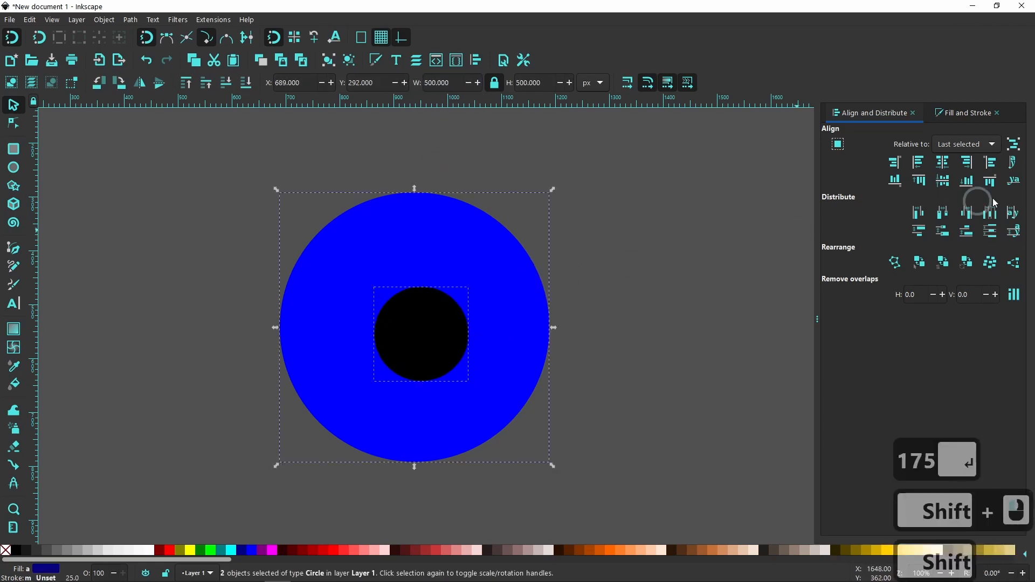
left_click(940, 164)
left_click(943, 181)
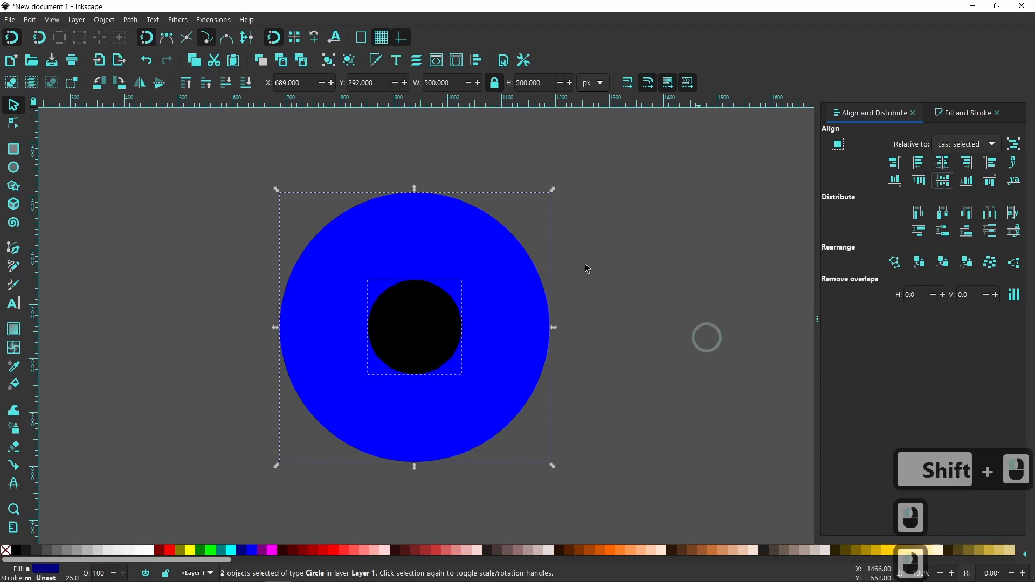
Step: Cut the black circle out of the blue one with Difference and lower the resulting ring's opacity to about 50%
left_click(132, 19)
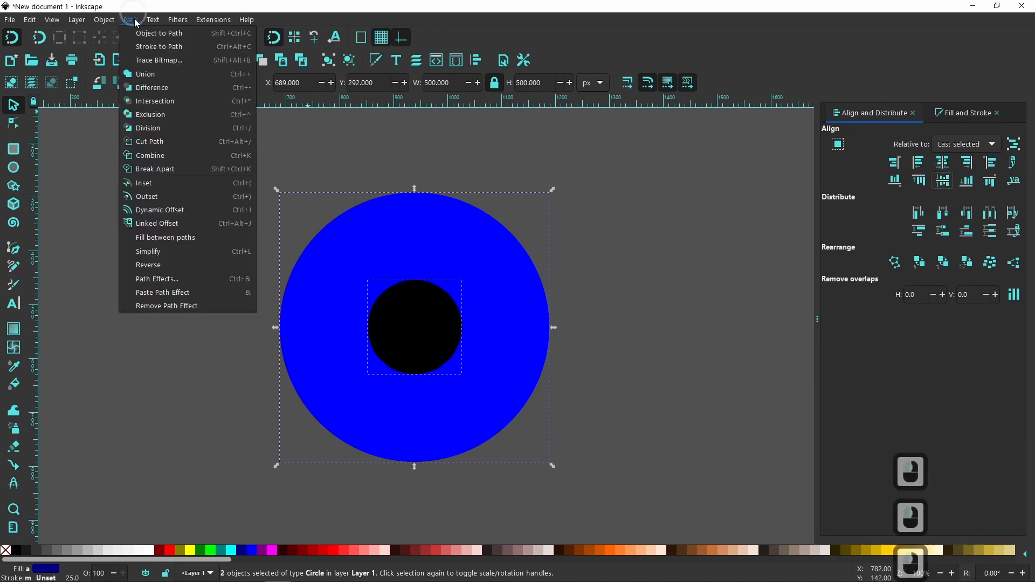
left_click(161, 86)
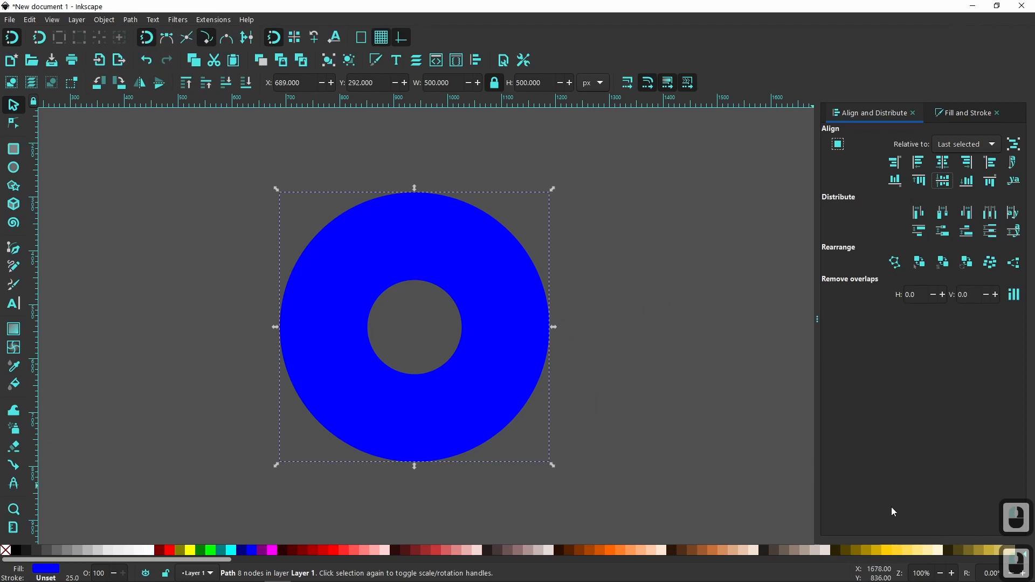
left_click(966, 114)
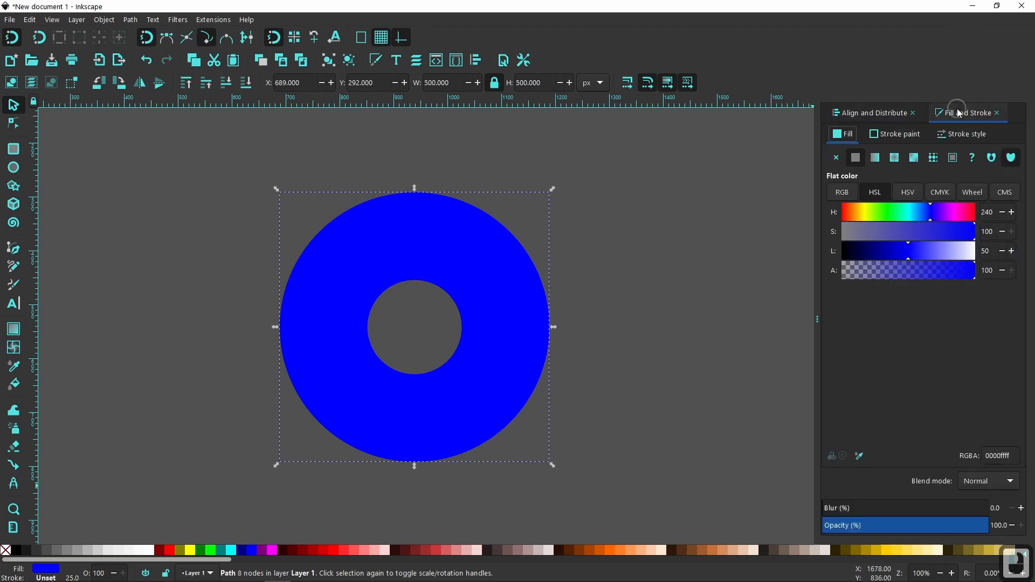
left_click(905, 526)
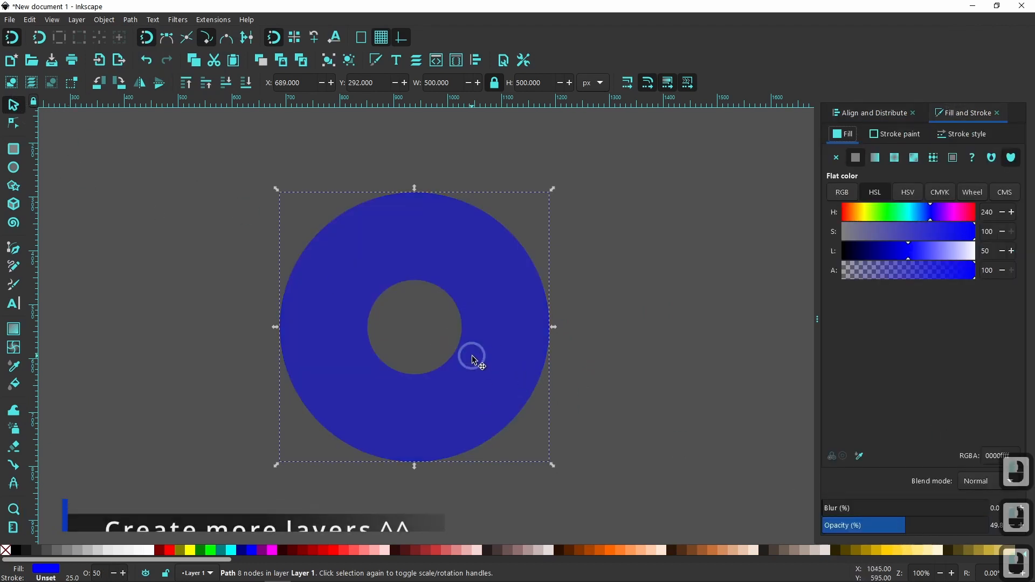
Step: Duplicate the semi-transparent blue ring and fill the copy red
right_click(491, 352)
left_click(526, 111)
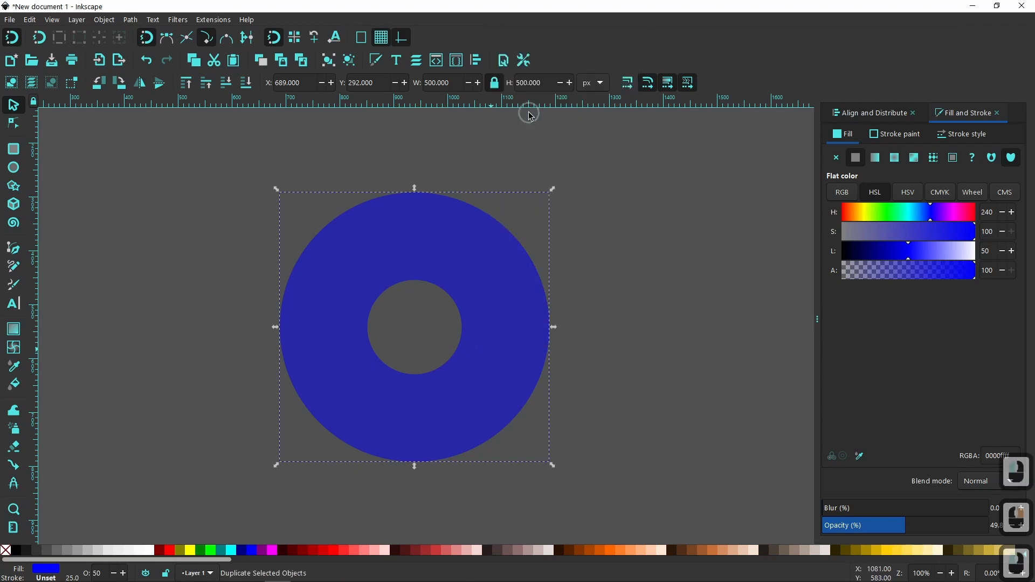
left_click(169, 550)
Step: Outset the red ring repeatedly until it is about 516 px wide, overlapping the blue ring's edges
scroll(384, 208, "up", 3, "ctrl")
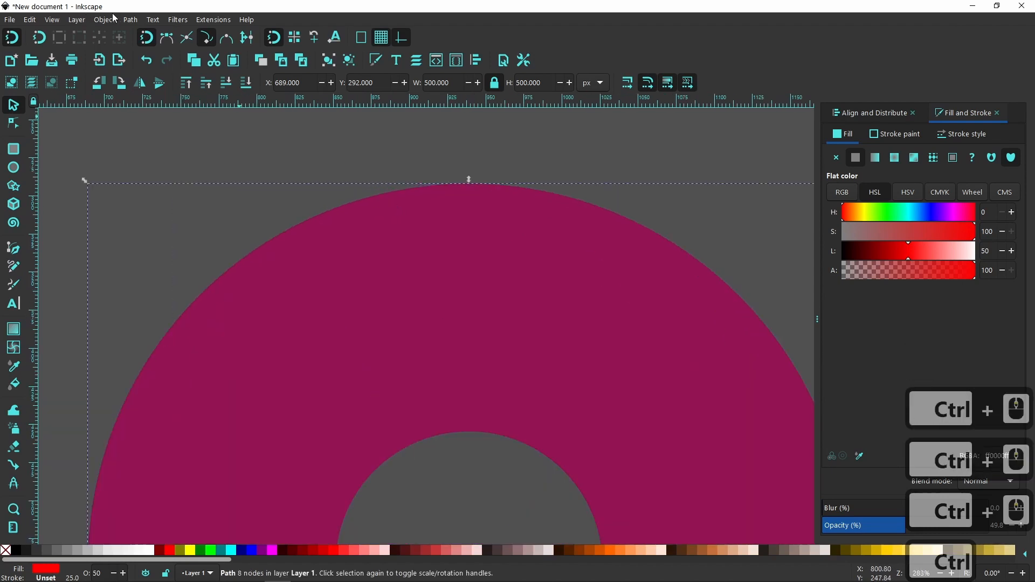
left_click(130, 20)
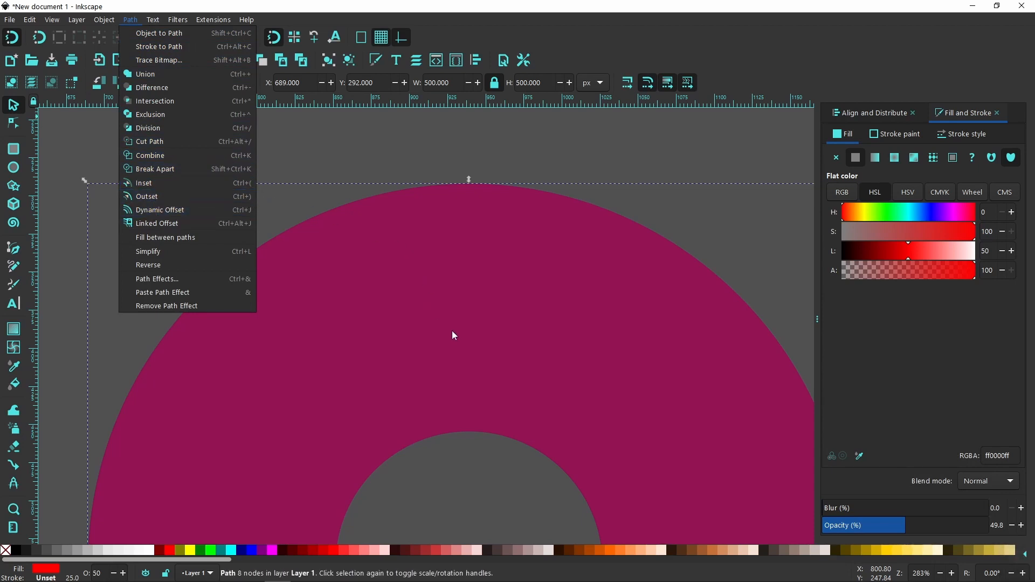
left_click(454, 315)
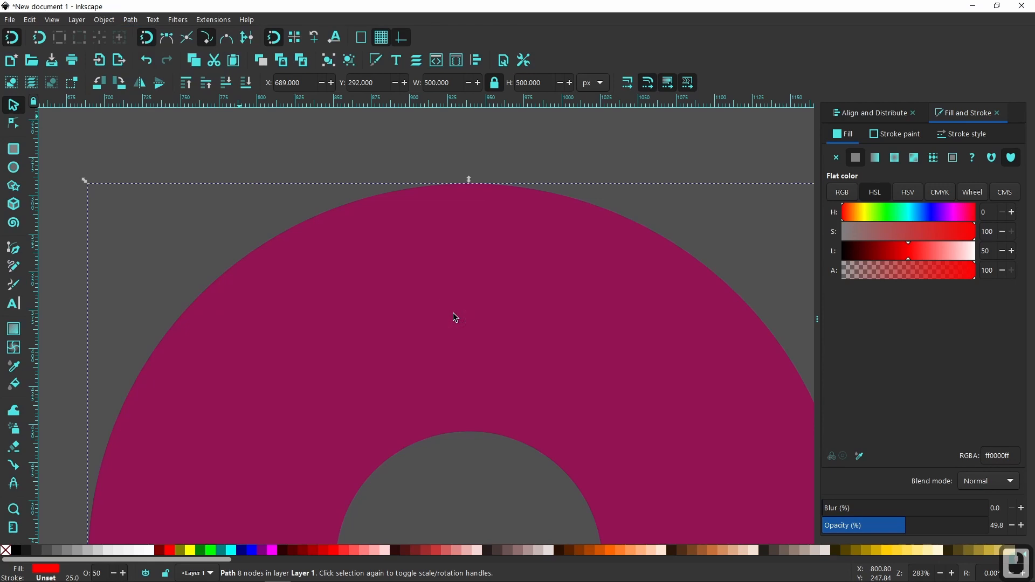
key("ctrl")
key("ctrl+parenright")
key("ctrl+parenright")
key("ctrl+parenright")
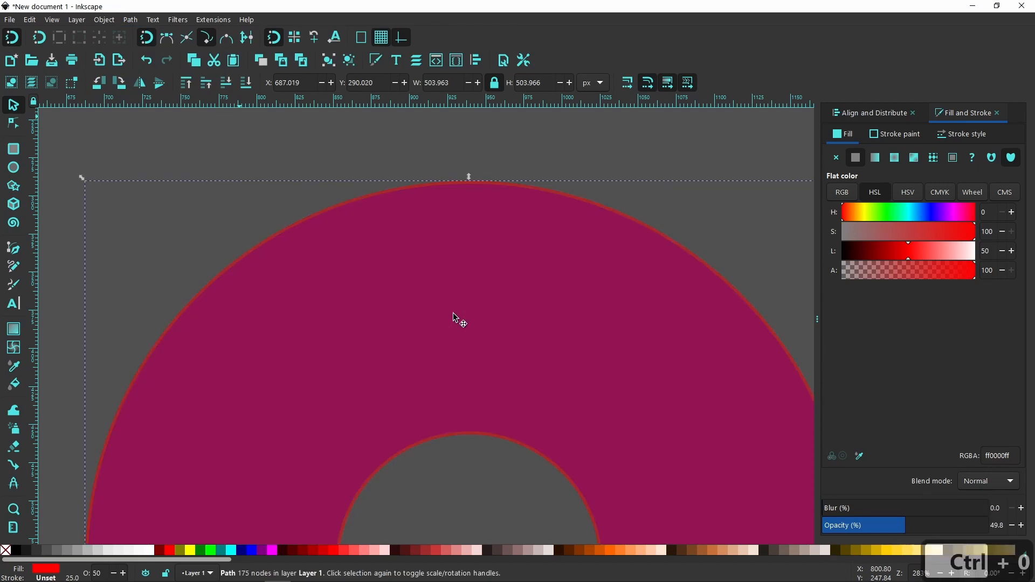
key("ctrl+parenright")
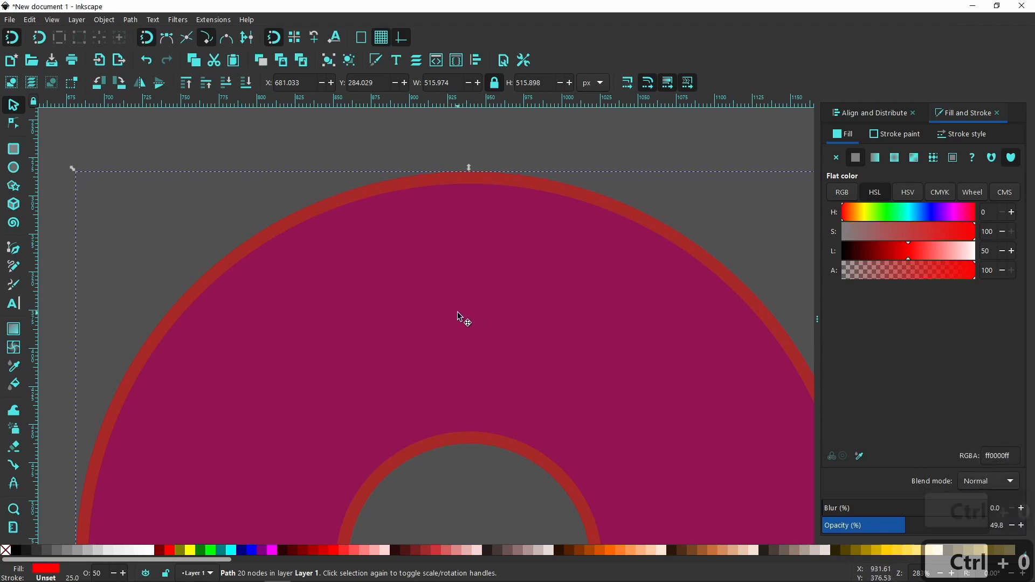
Step: Draw a rectangle about 962 by 394 px and move it over the lower half of the ring, its top edge through the centre
scroll(444, 314, "down", 1)
scroll(444, 314, "down", 2)
left_click_drag(453, 413, 417, 330)
left_click(13, 148)
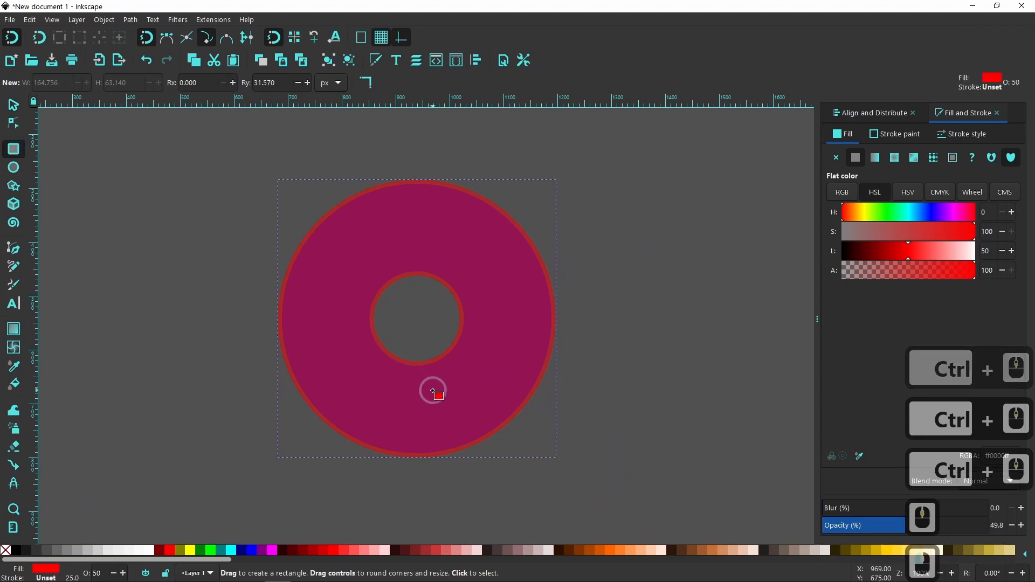
left_click_drag(196, 302, 714, 513)
key("s")
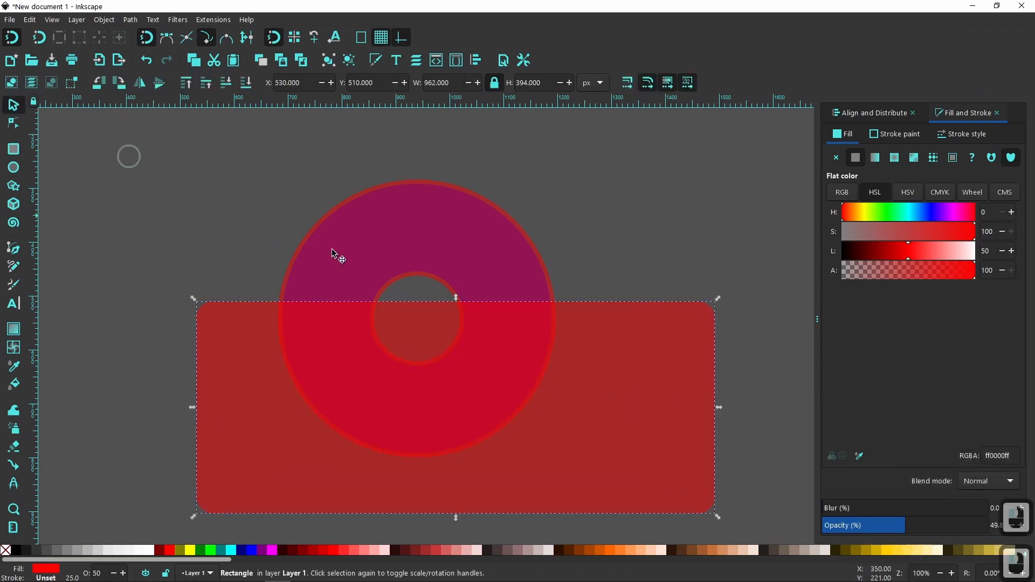
left_click_drag(608, 374, 594, 389)
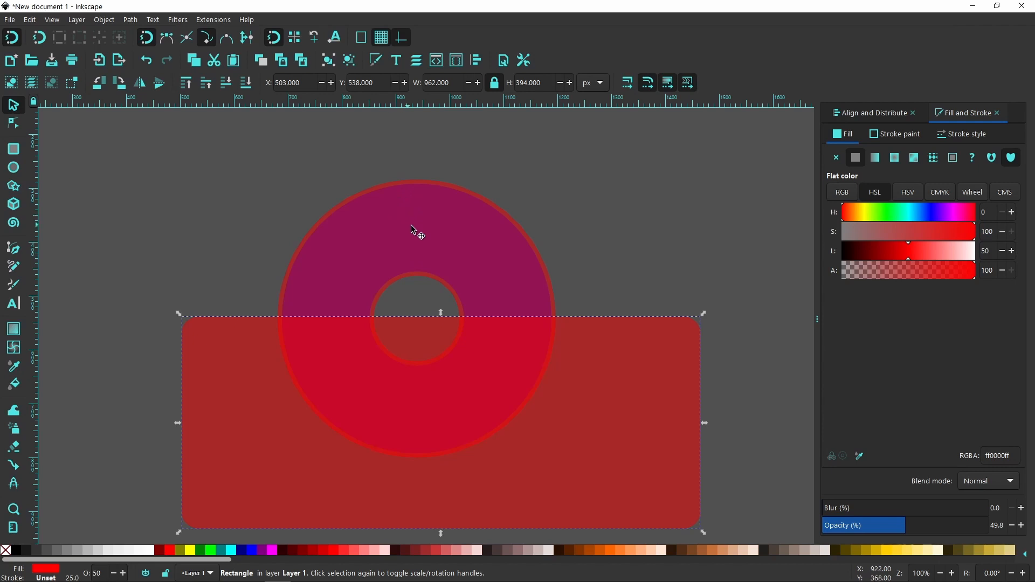
Step: Subtract the rectangle from the red ring with Difference so only its upper half is kept
left_click(426, 226, "shift")
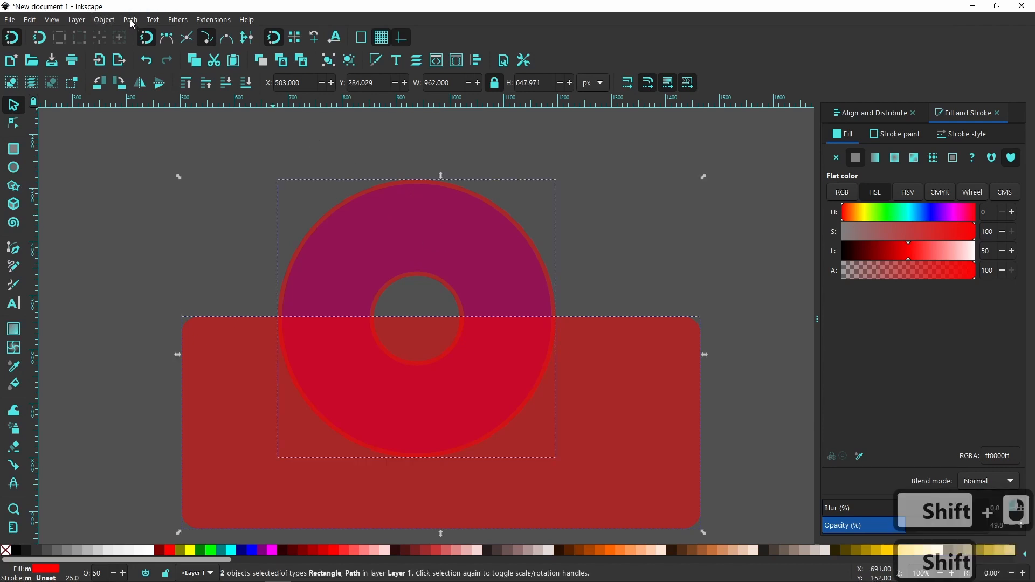
left_click(132, 22)
left_click(157, 86)
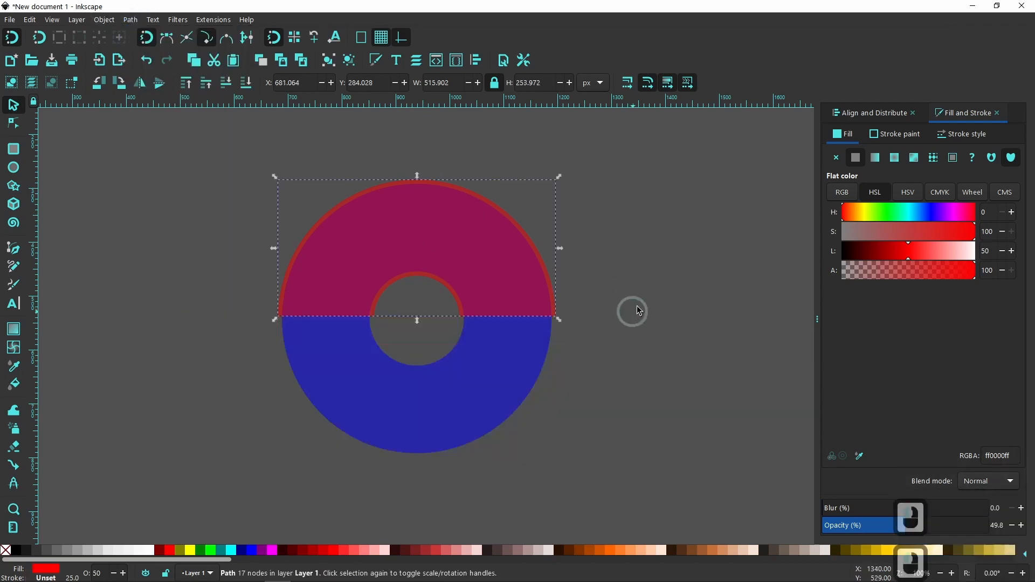
Step: Bend the straight bottom edge on the left side of the red half ring downward into a curve using the Node tool
scroll(399, 300, "left", 3)
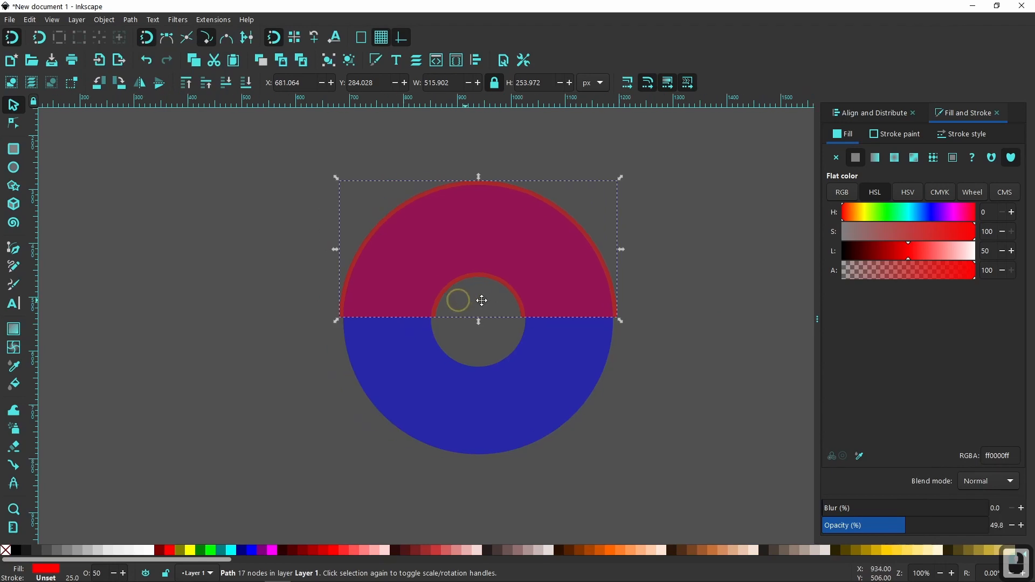
scroll(428, 312, "up", 2, "ctrl")
scroll(425, 308, "up", 1, "ctrl")
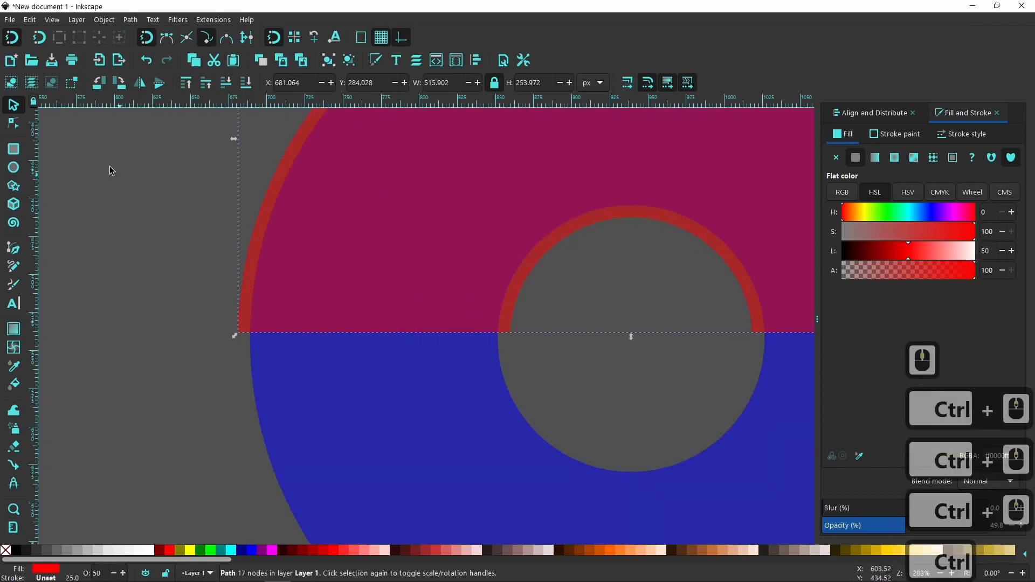
left_click(13, 123)
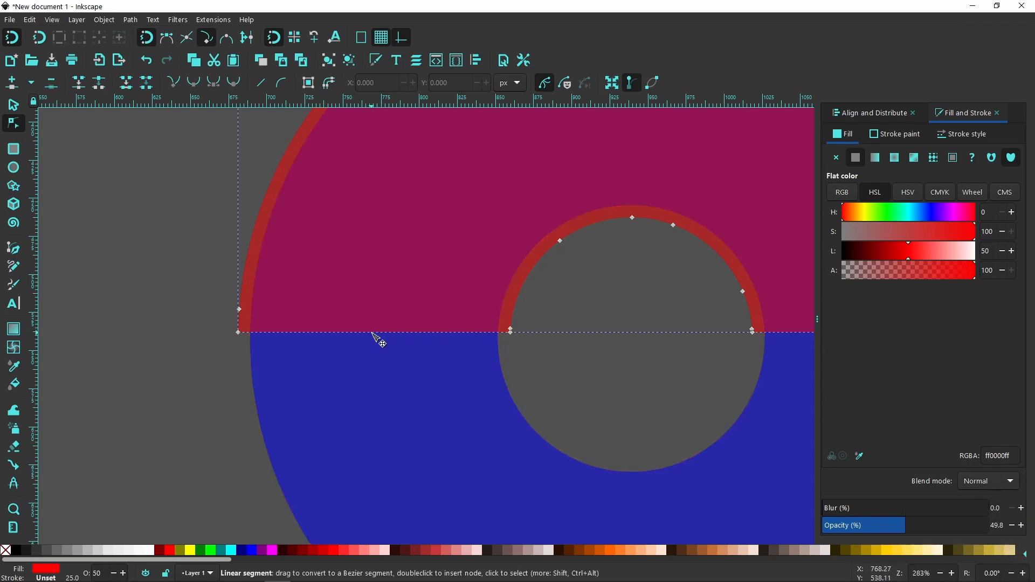
left_click_drag(374, 332, 380, 384)
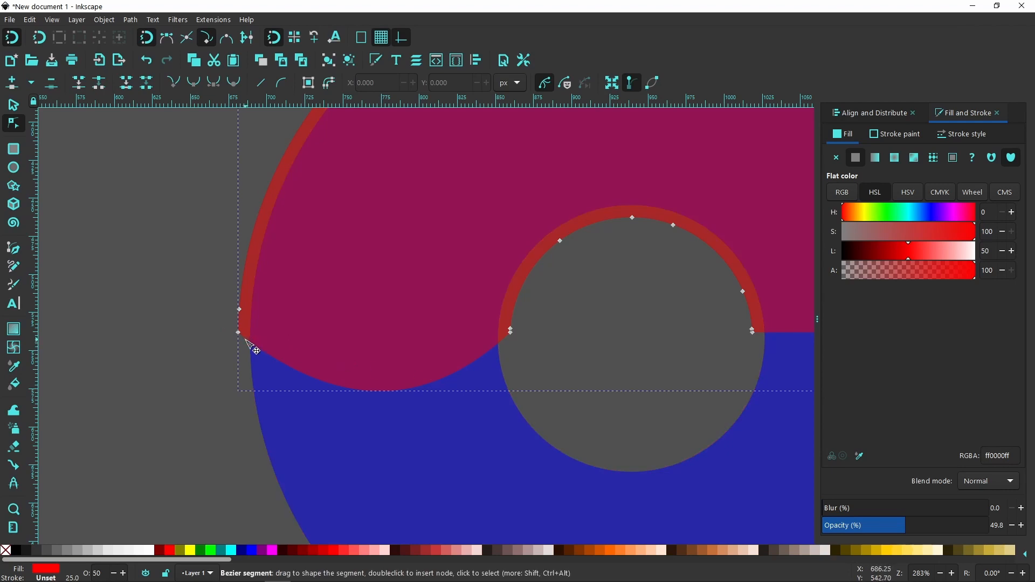
Step: Pull the curve's outer and inner node handles nearly straight down so the left end of the red shape becomes rounded
left_click(300, 372)
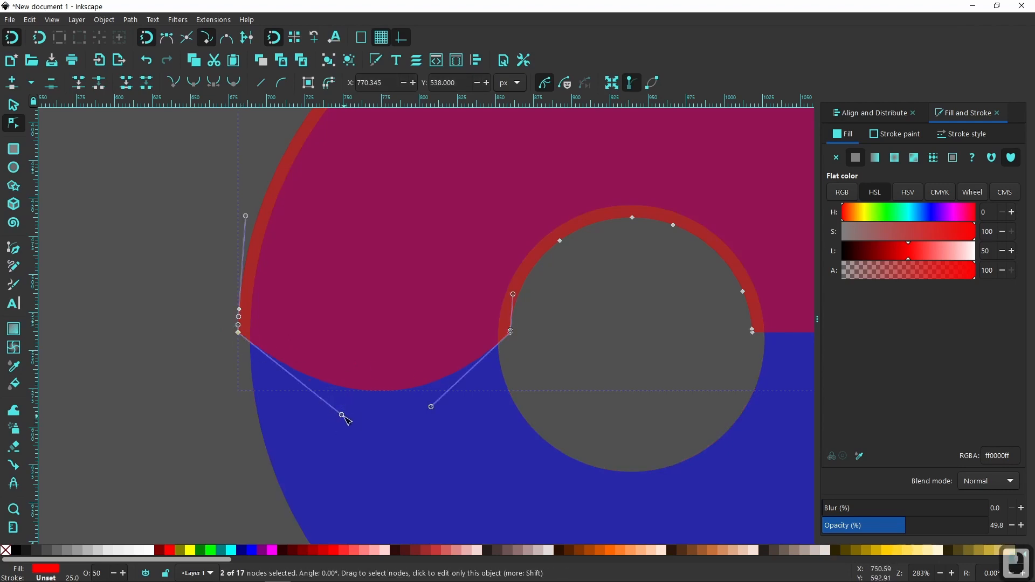
left_click_drag(341, 415, 230, 450)
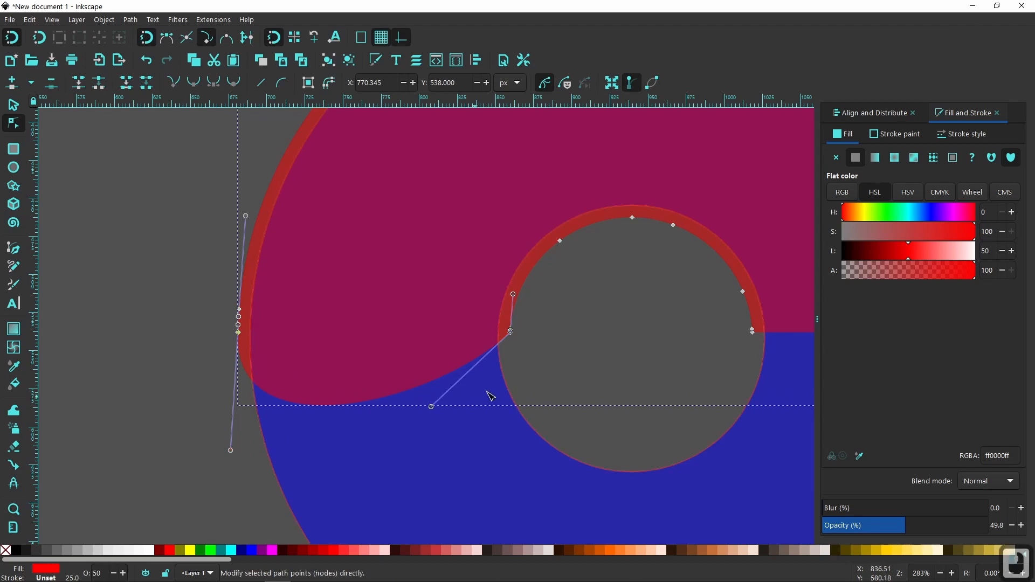
left_click_drag(434, 410, 527, 430)
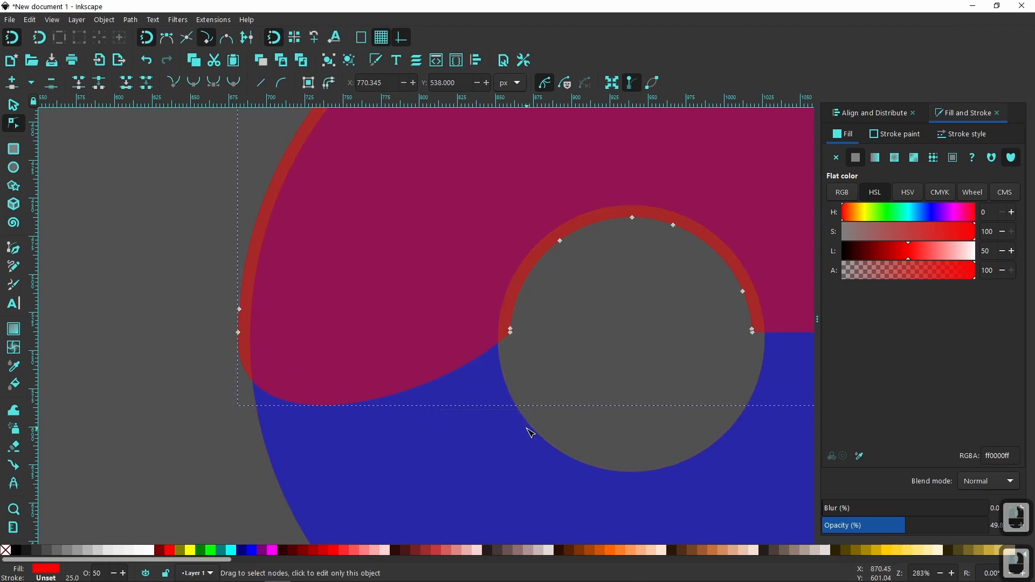
left_click(510, 335)
left_click(419, 346)
left_click(511, 330)
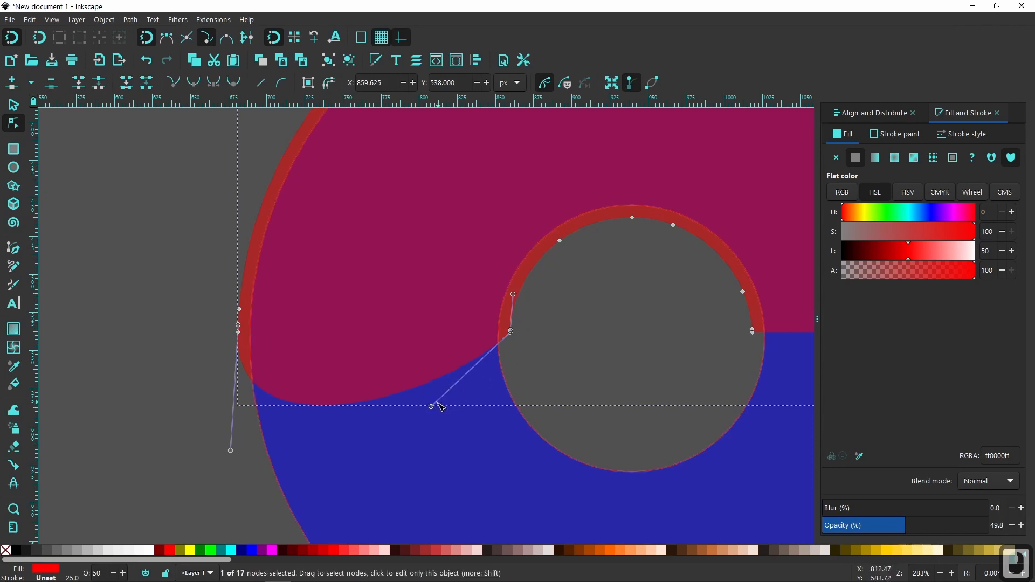
left_click_drag(431, 406, 506, 434)
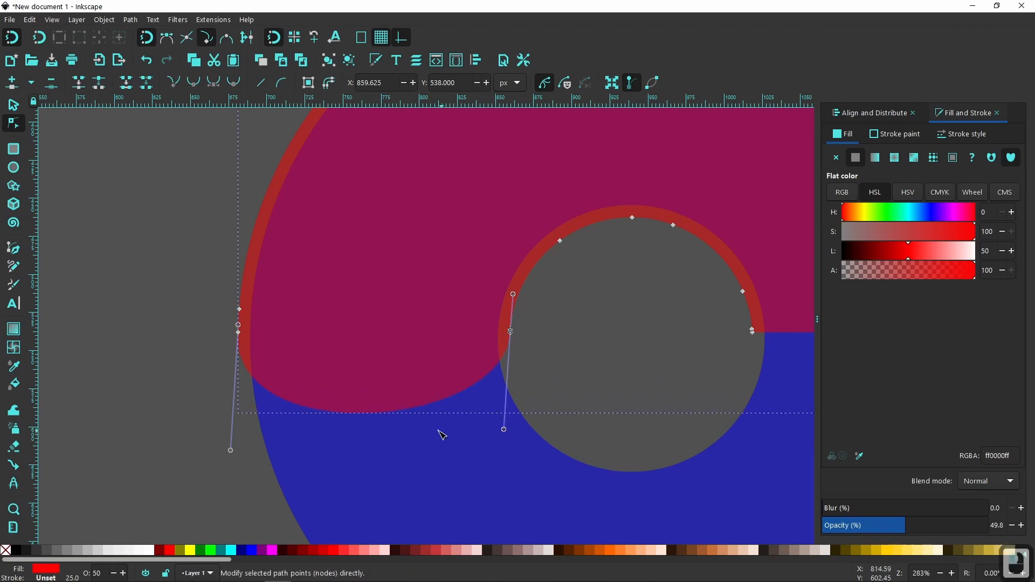
Step: Select the two end nodes of the left bottom curve and insert nodes twice to add three evenly spaced nodes between them
left_click(152, 319)
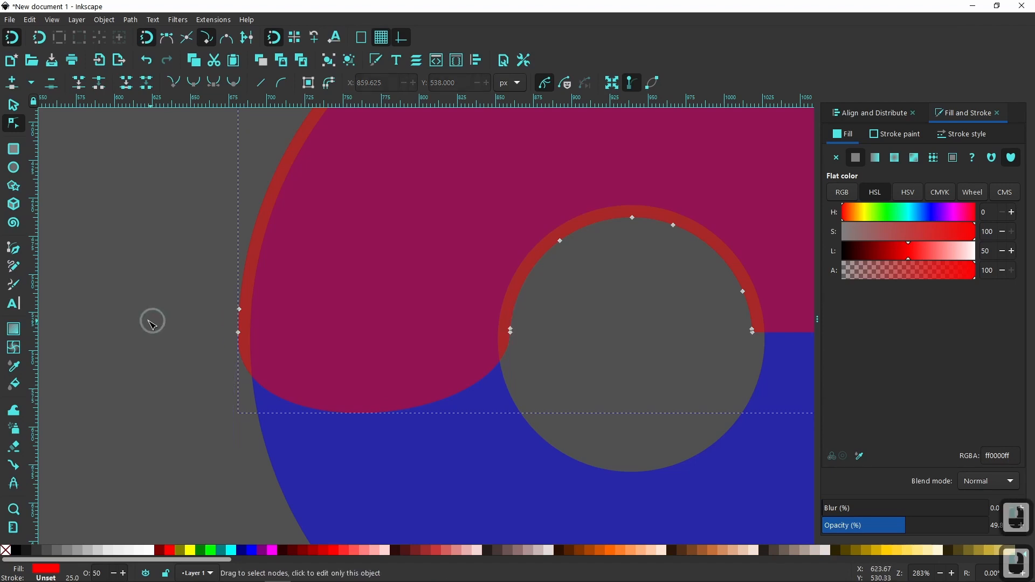
left_click_drag(141, 327, 575, 444)
left_click(564, 349)
scroll(518, 338, "up", 4)
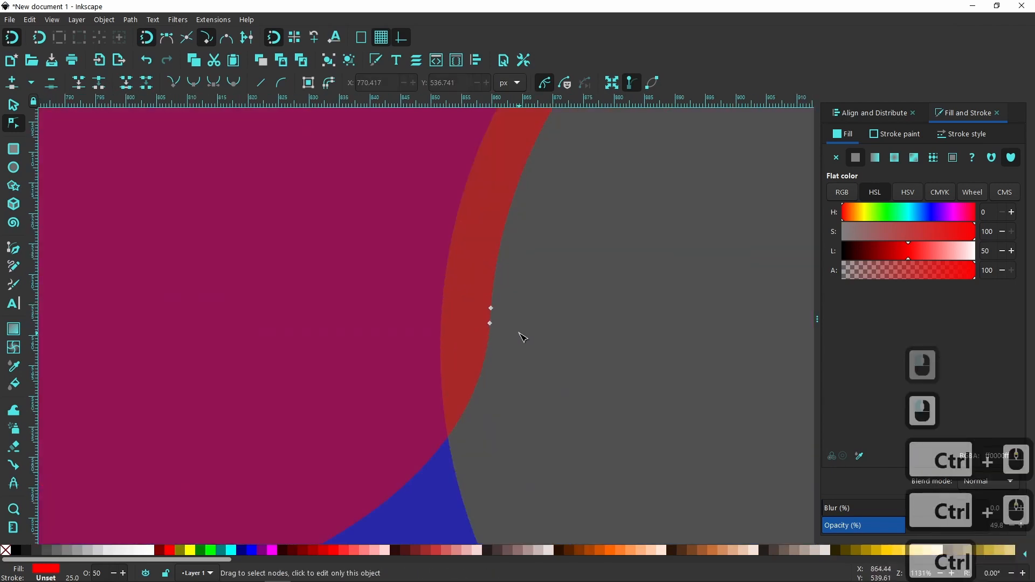
scroll(522, 337, "down", 4)
left_click_drag(532, 331, 242, 383)
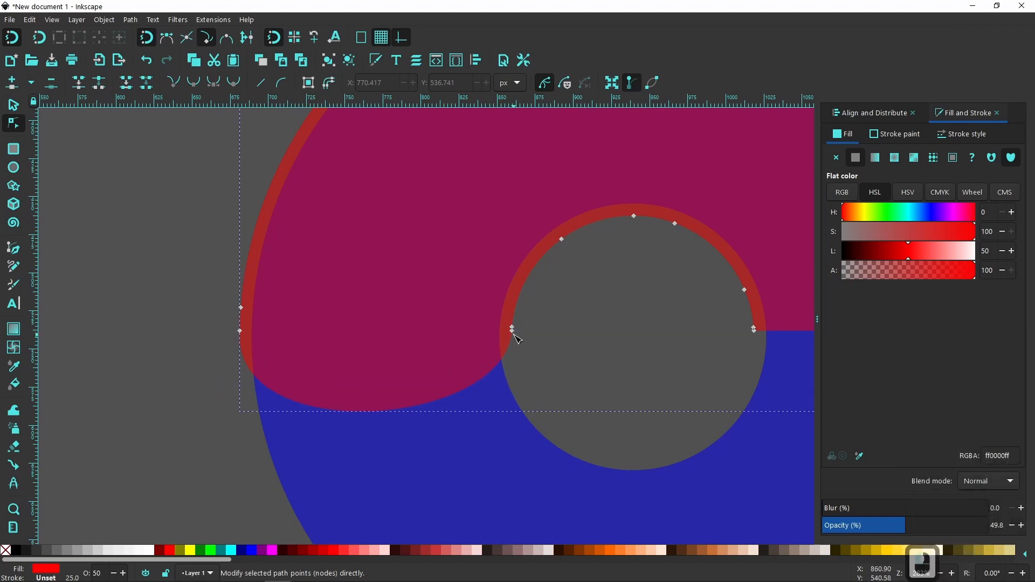
left_click(512, 329)
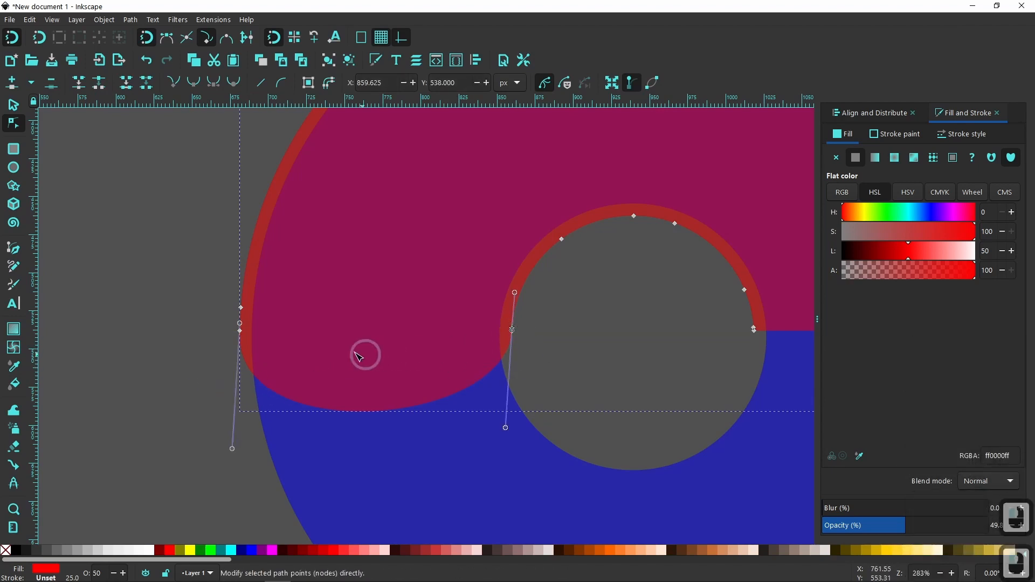
left_click(241, 332, "shift")
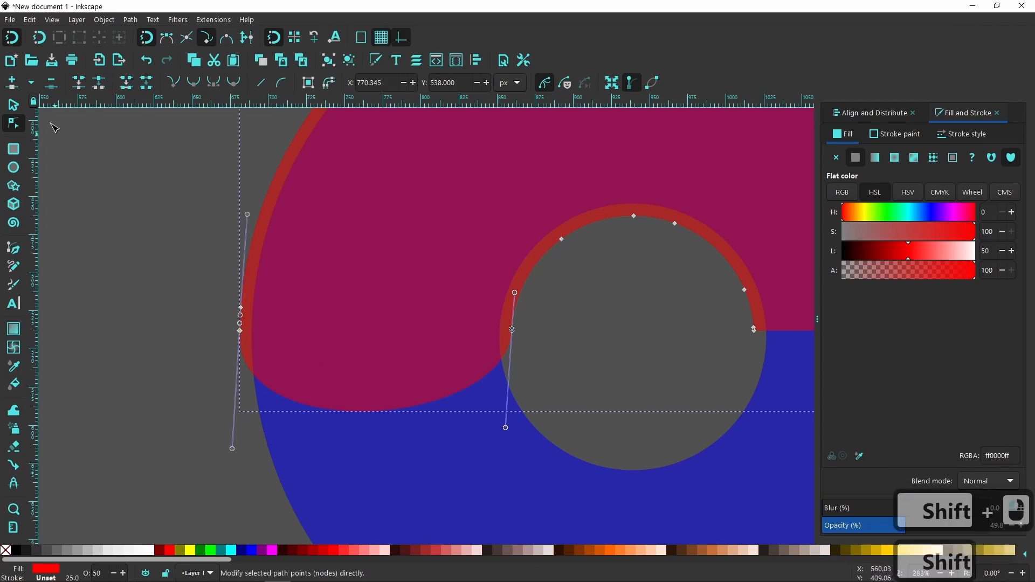
left_click(12, 83)
left_click(12, 84)
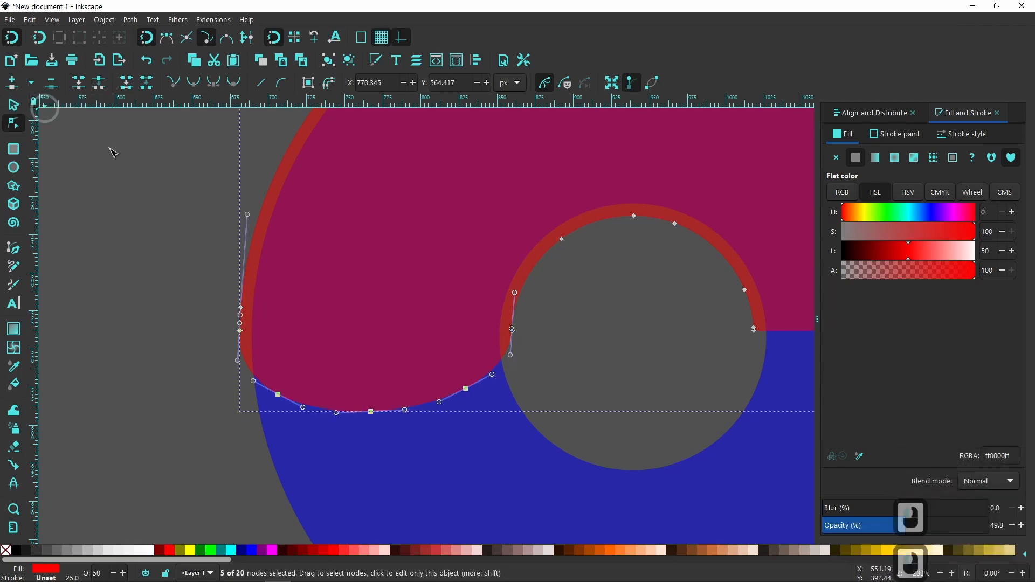
Step: Move the middle new node straight up about 98 px and stretch both its handles horizontally to round the gap between the left drips
left_click(371, 412)
left_click_drag(372, 411, 377, 264)
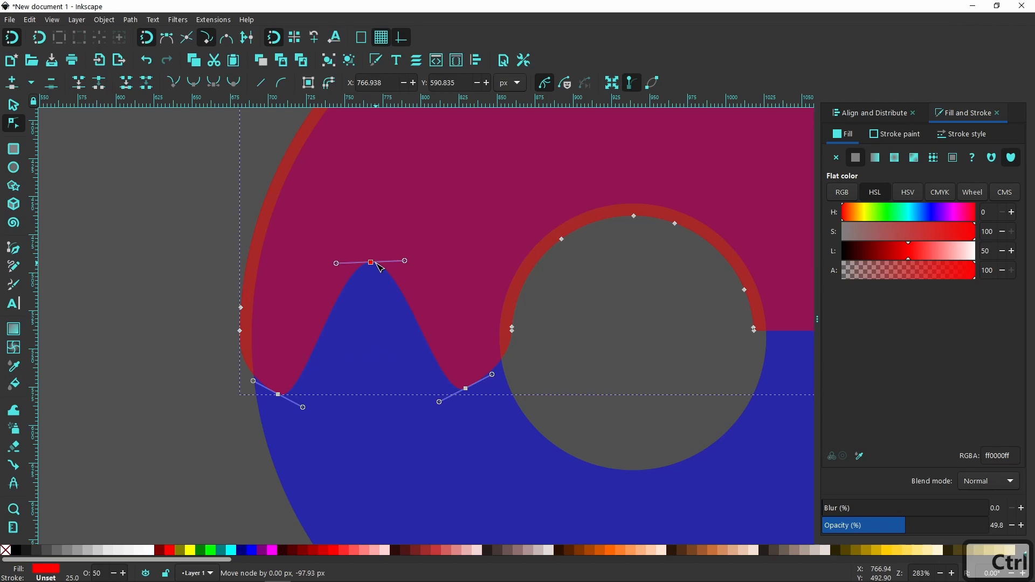
left_click_drag(404, 261, 447, 266)
left_click_drag(338, 263, 316, 264)
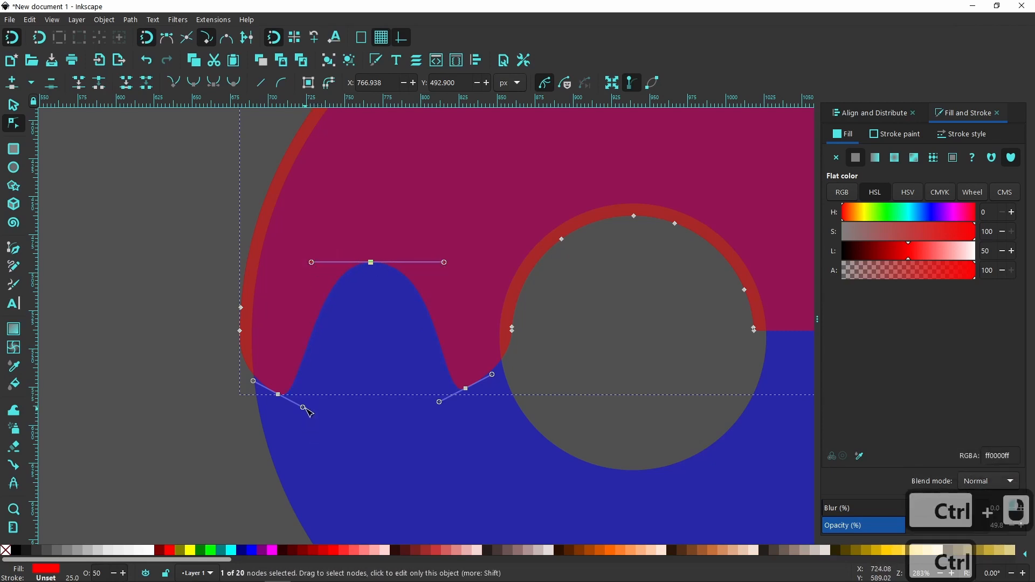
Step: Level and lengthen the handles of the two lower left nodes to round both drips, raising the inner drip and shortening the peak's outer handle slightly
left_click_drag(311, 406, 359, 394)
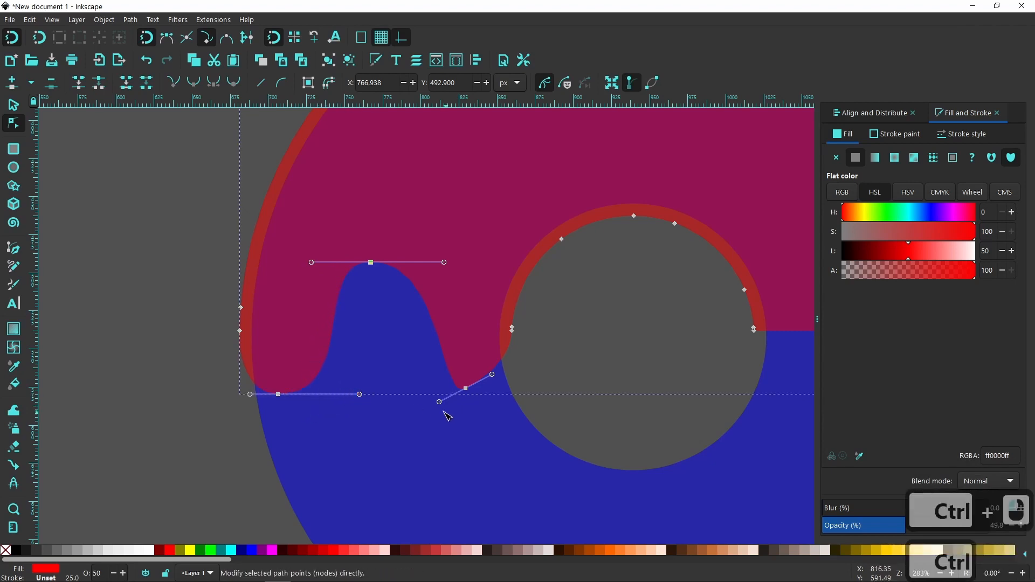
left_click_drag(438, 402, 407, 390)
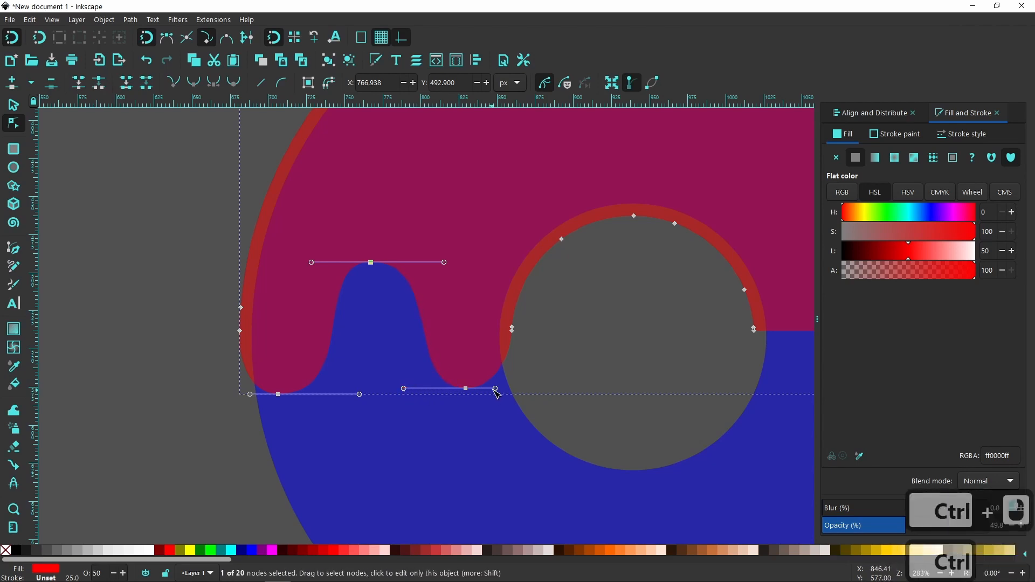
left_click_drag(494, 390, 466, 381)
left_click(606, 459)
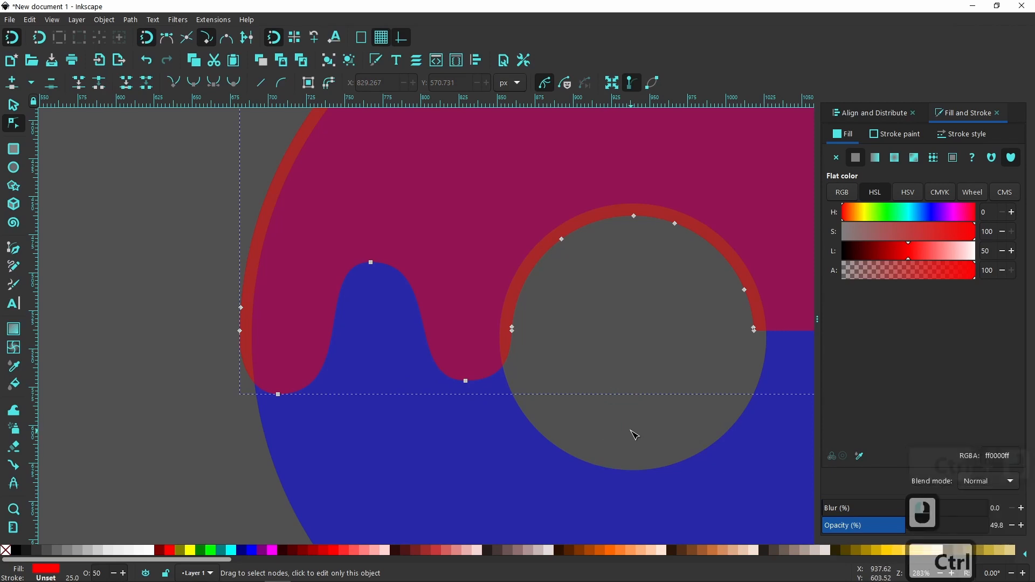
left_click(370, 262)
left_click_drag(311, 263, 318, 263)
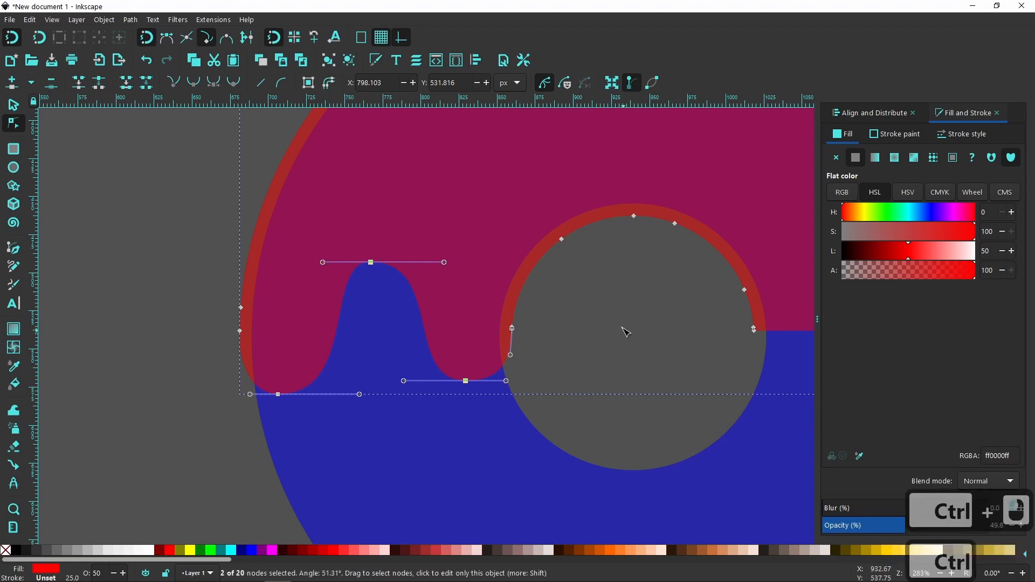
Step: Bend the straight bottom edge on the right side of the red shape downward into a curve
scroll(608, 406, "down", 4, "ctrl")
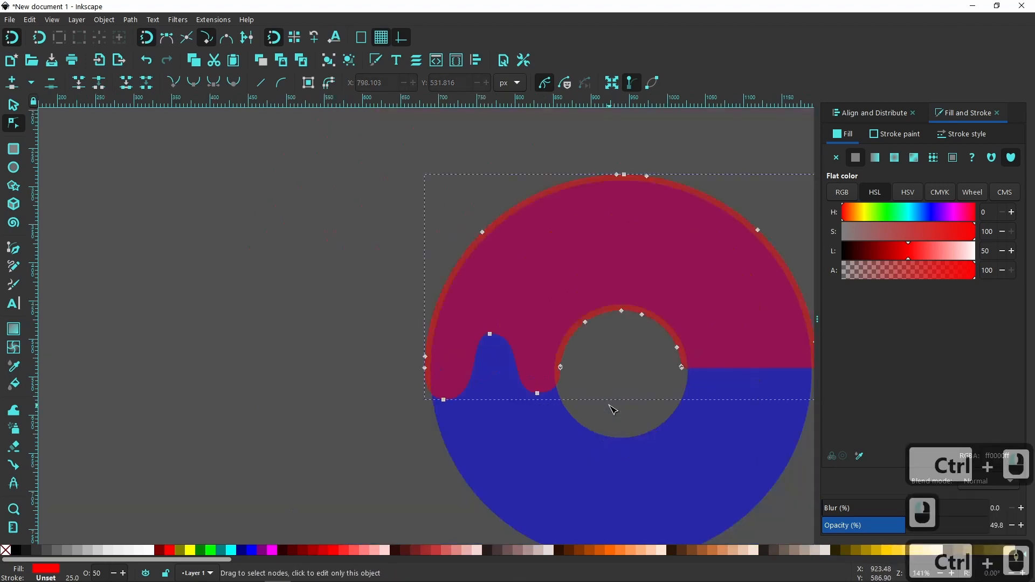
left_click(760, 408)
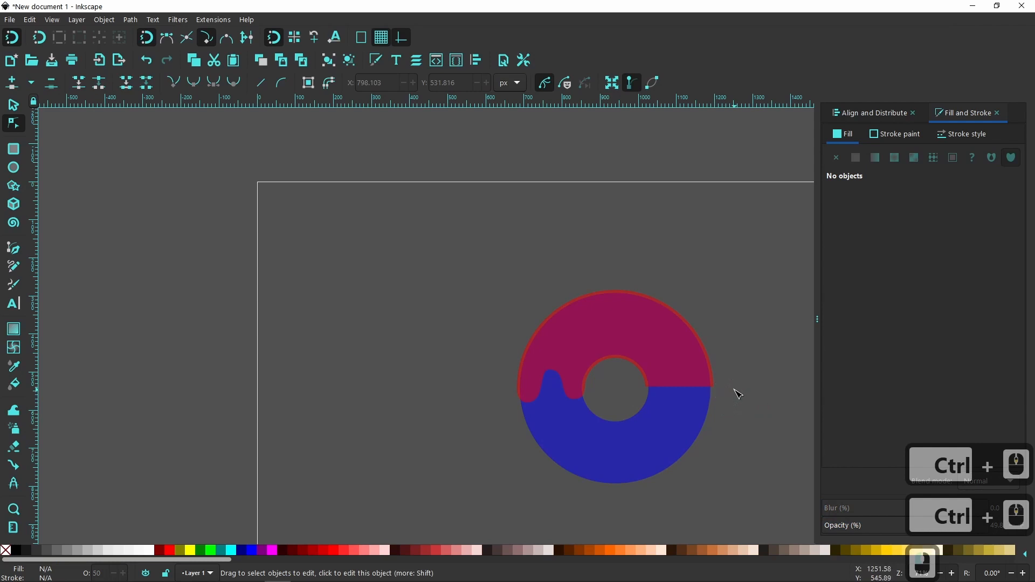
scroll(735, 391, "up", 4, "ctrl")
left_click(471, 376)
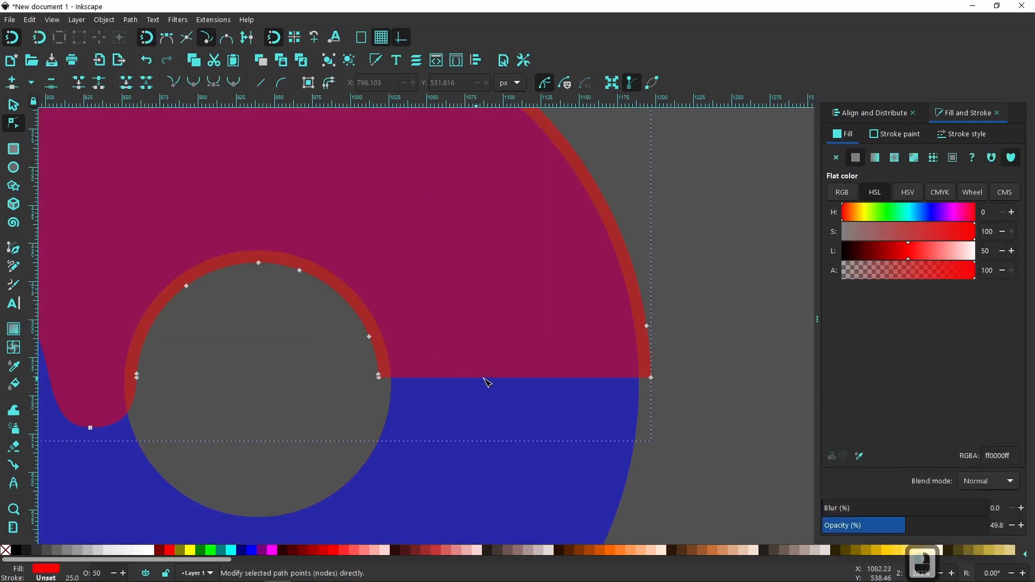
left_click_drag(527, 379, 526, 410)
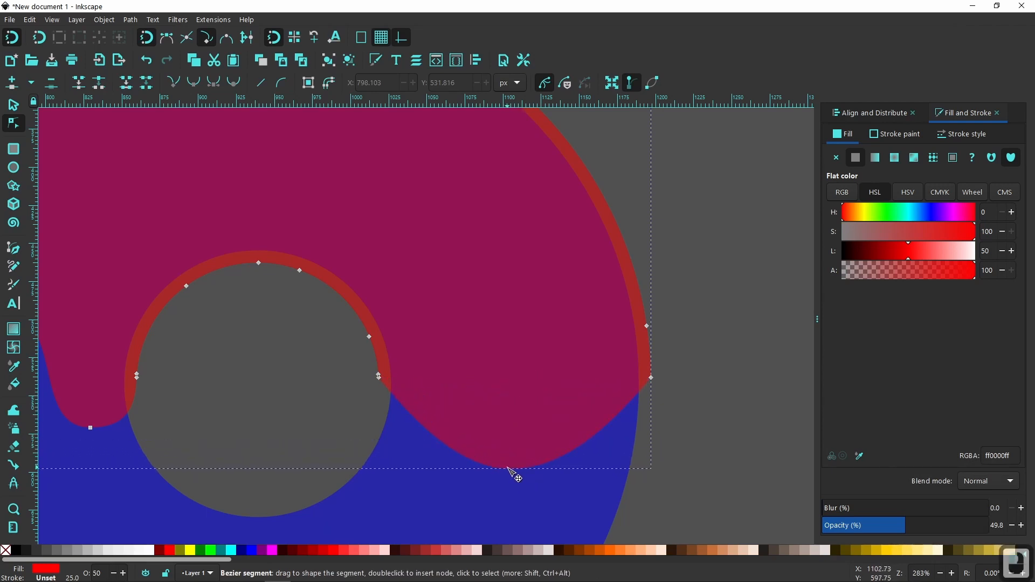
Step: Pull the right curve's outer and inner handles straight down so the right end of the red shape becomes rounded
left_click(652, 378)
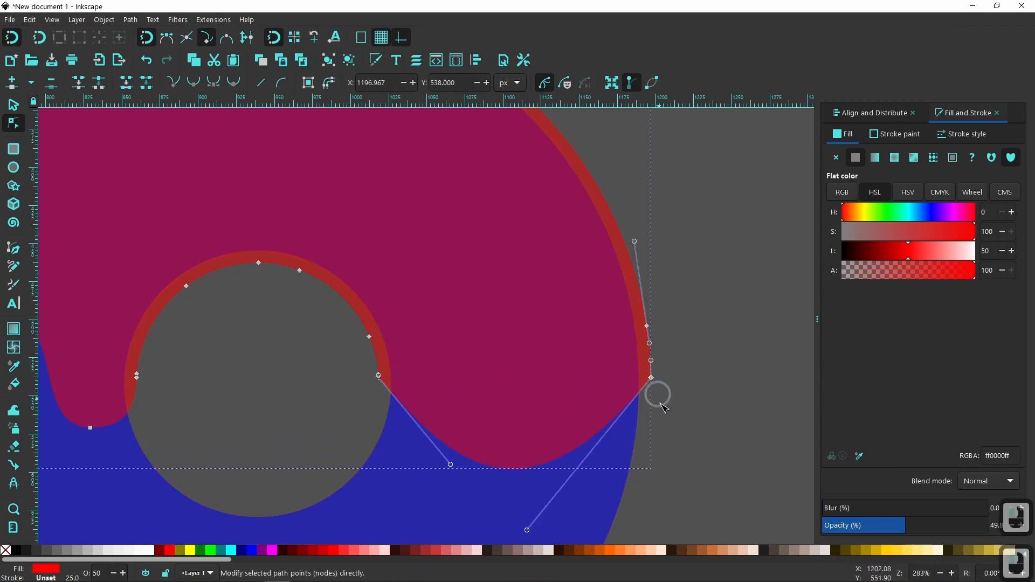
left_click_drag(528, 531, 651, 491)
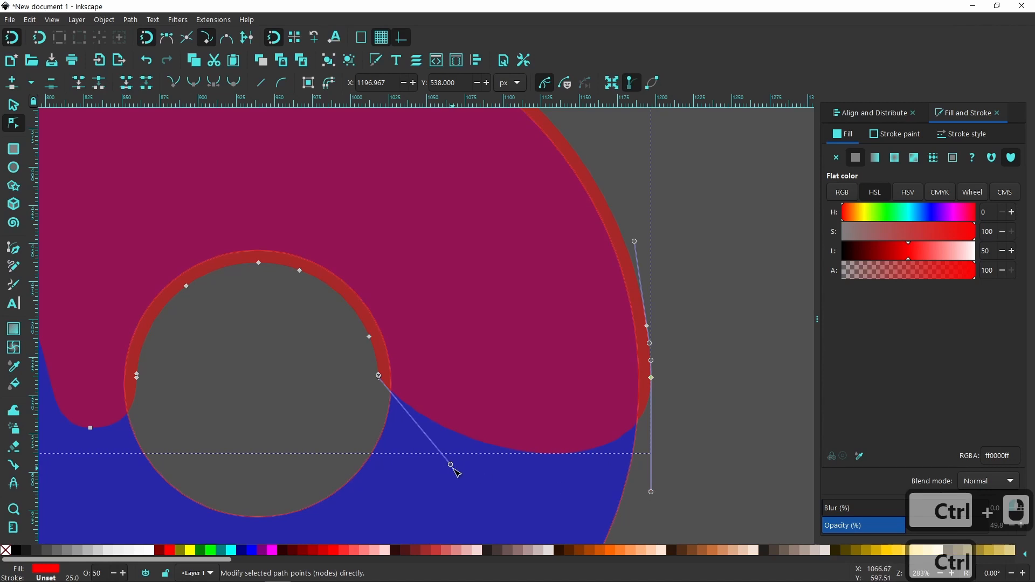
left_click_drag(450, 466, 379, 506)
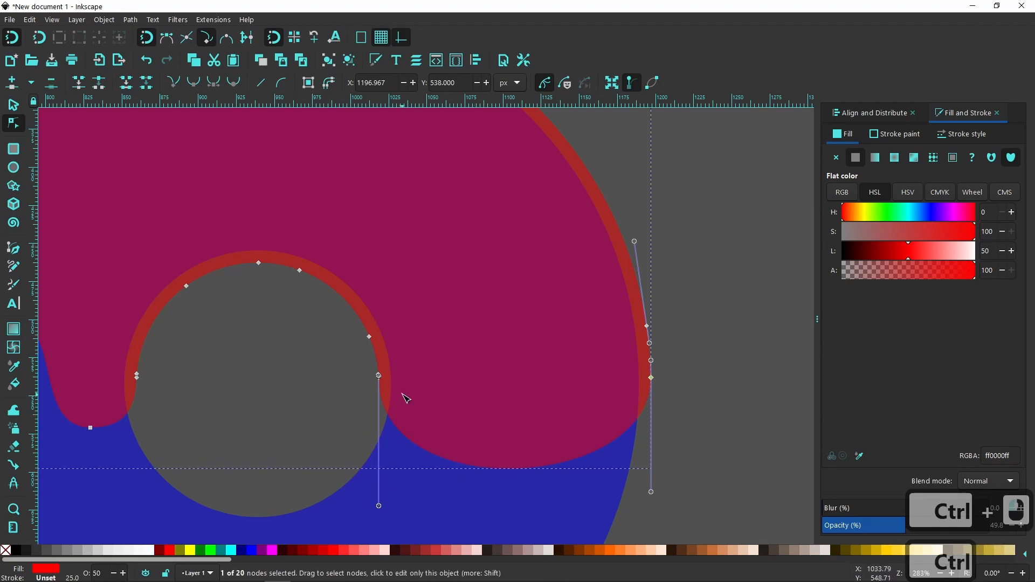
Step: Select the right bottom curve's inner and outer end nodes and insert nodes twice to add three nodes between them
left_click(379, 377)
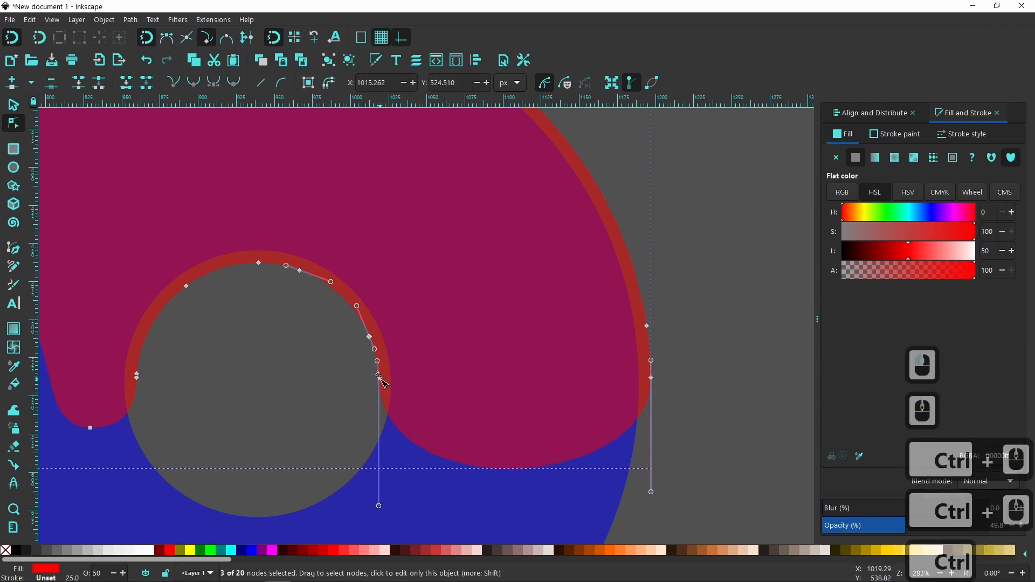
left_click(343, 393)
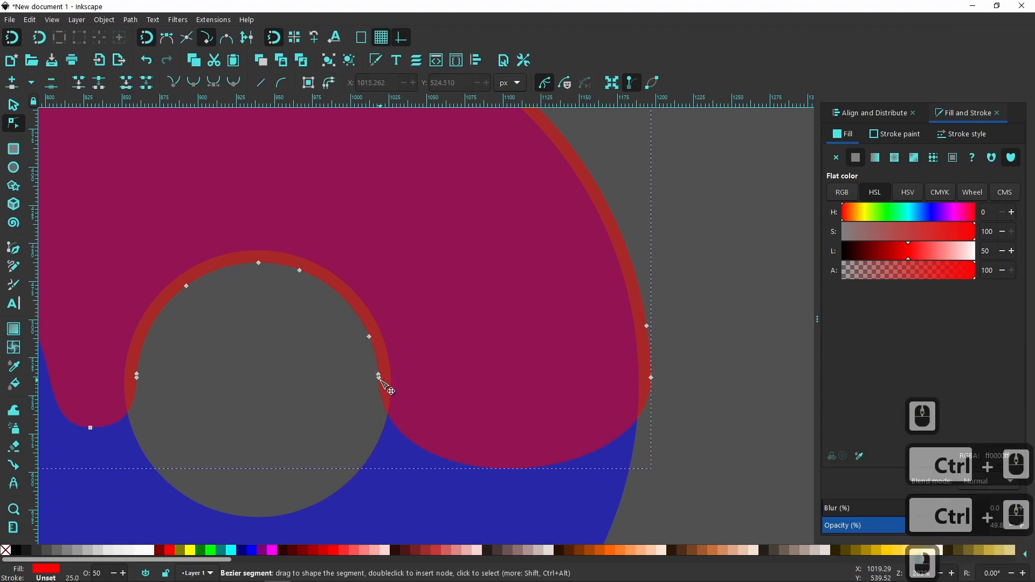
left_click(379, 376)
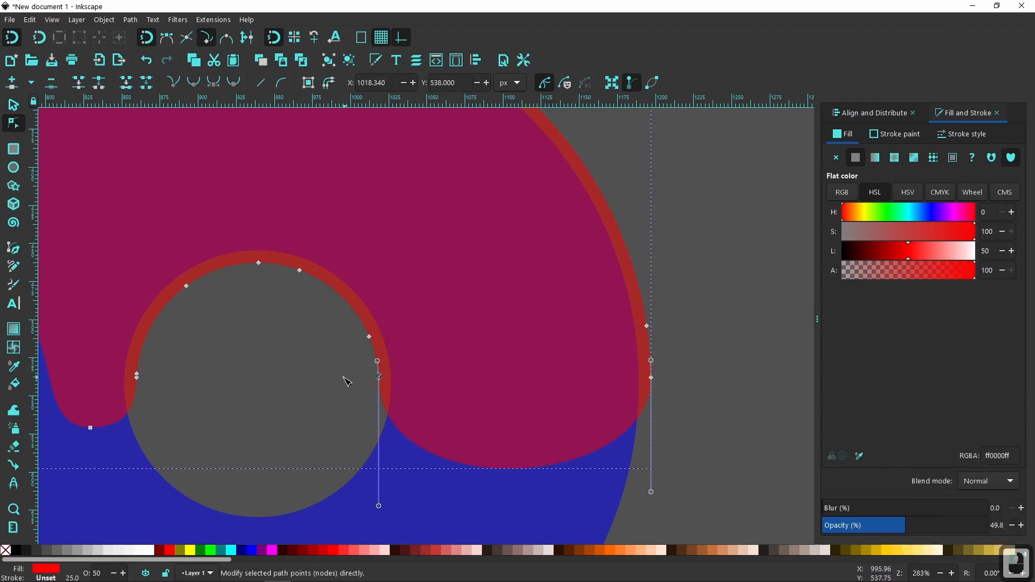
left_click(361, 377)
scroll(386, 377, "up", 3, "ctrl")
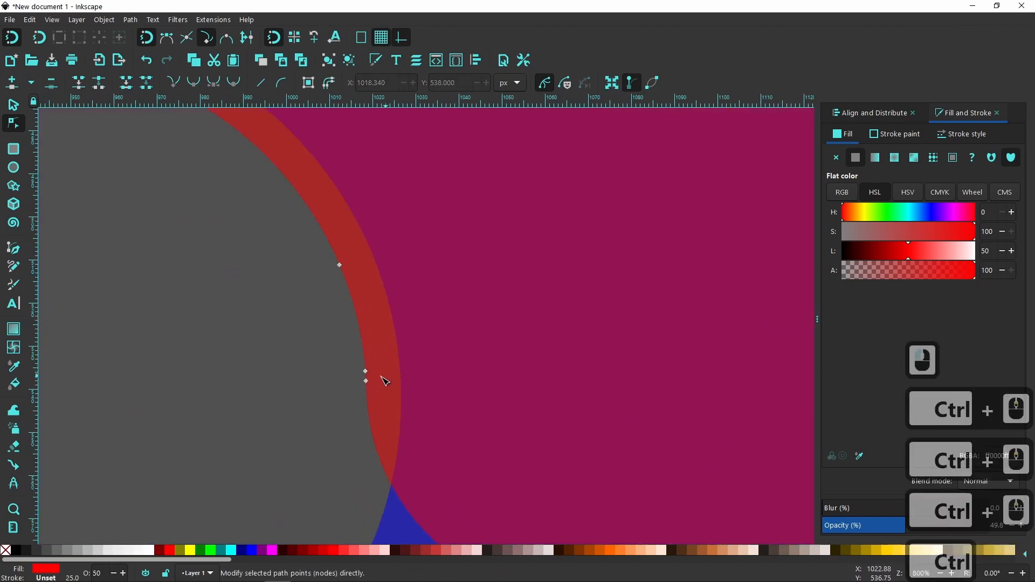
left_click(366, 378)
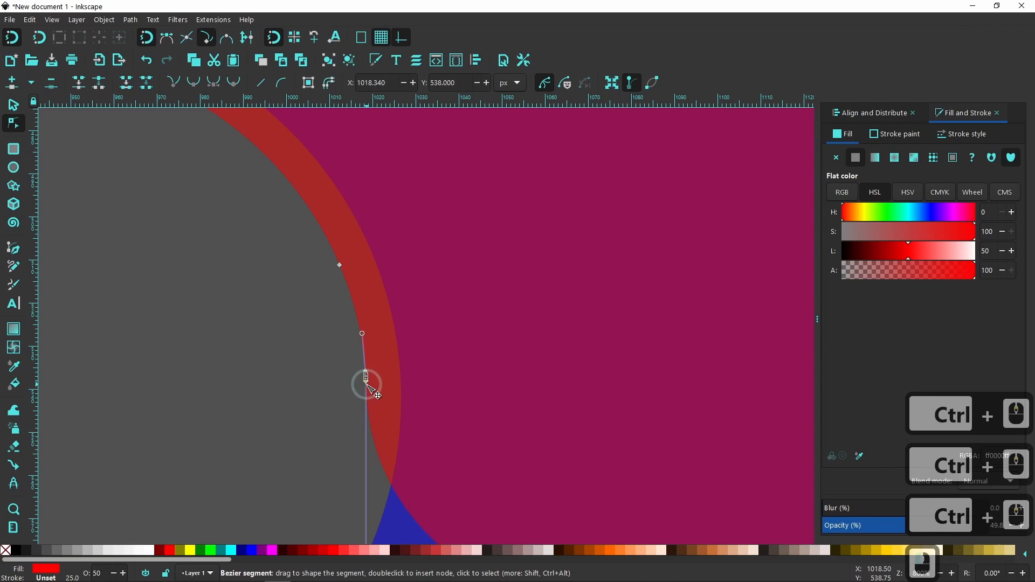
scroll(369, 381, "down", 2, "ctrl")
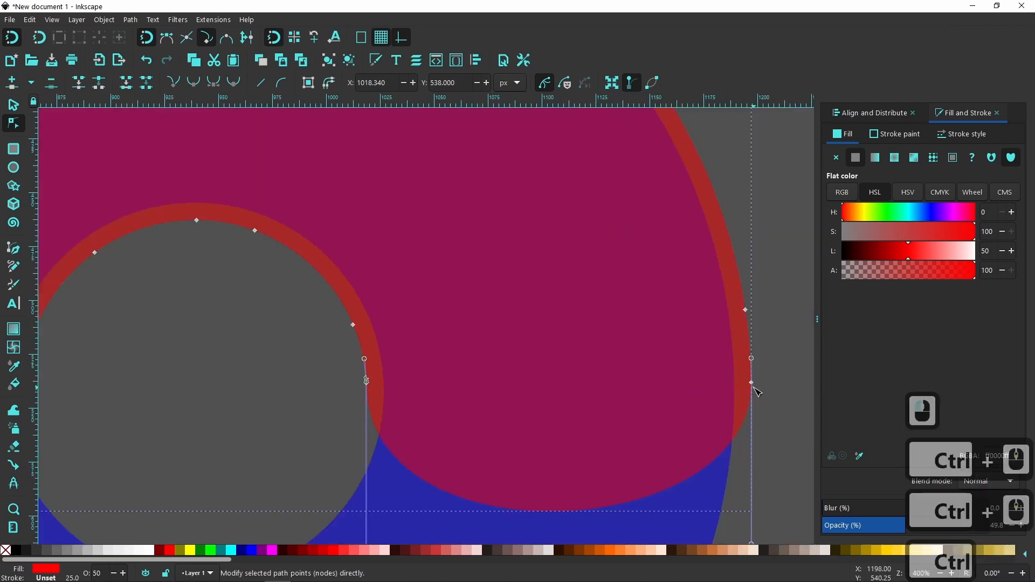
left_click(752, 383, "shift")
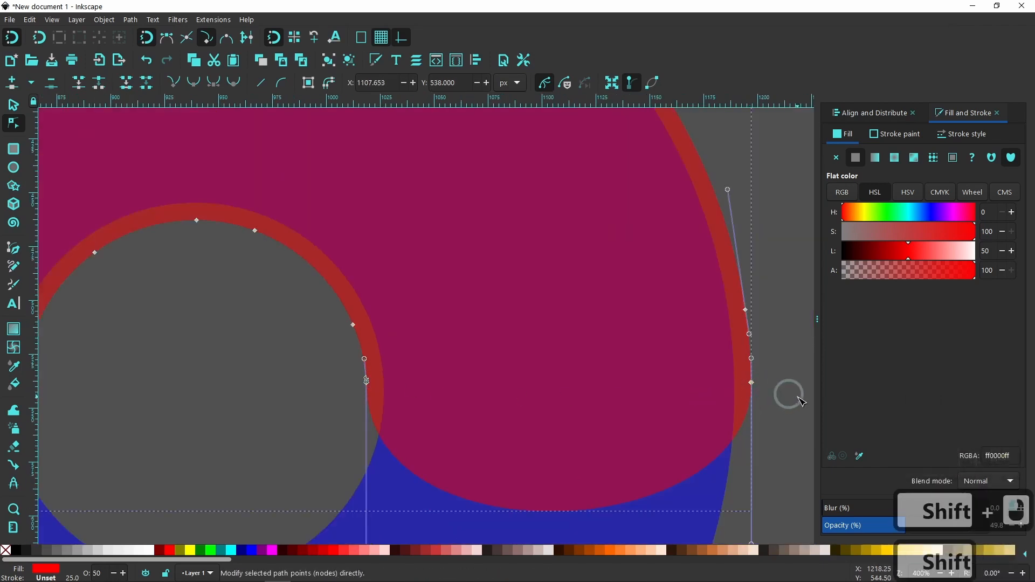
left_click(11, 85)
left_click(12, 84)
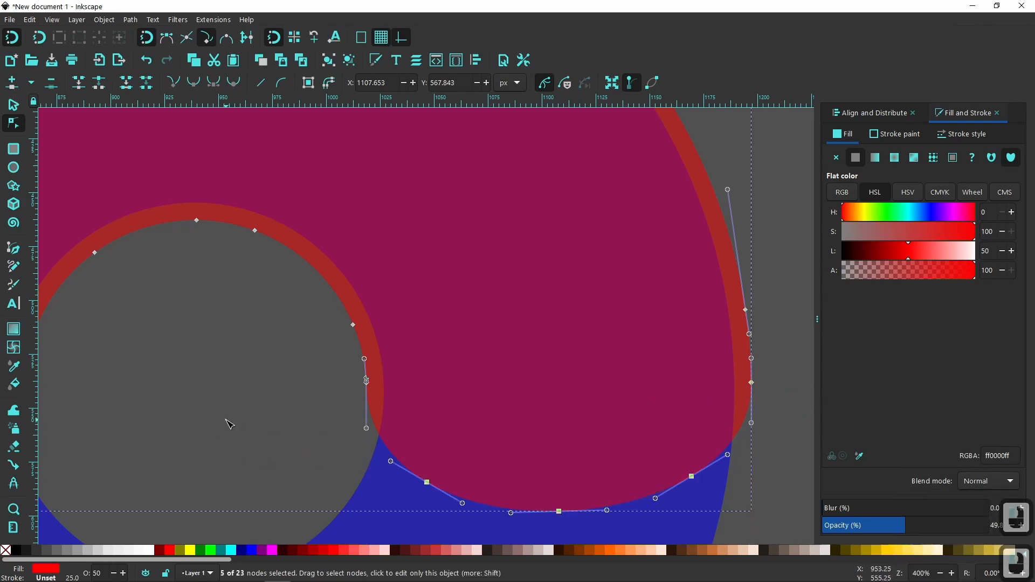
Step: Move the right curve's middle node straight up to form a gap between two drips, keeping its peak lower than the left gap's
left_click(560, 511)
left_click(559, 511)
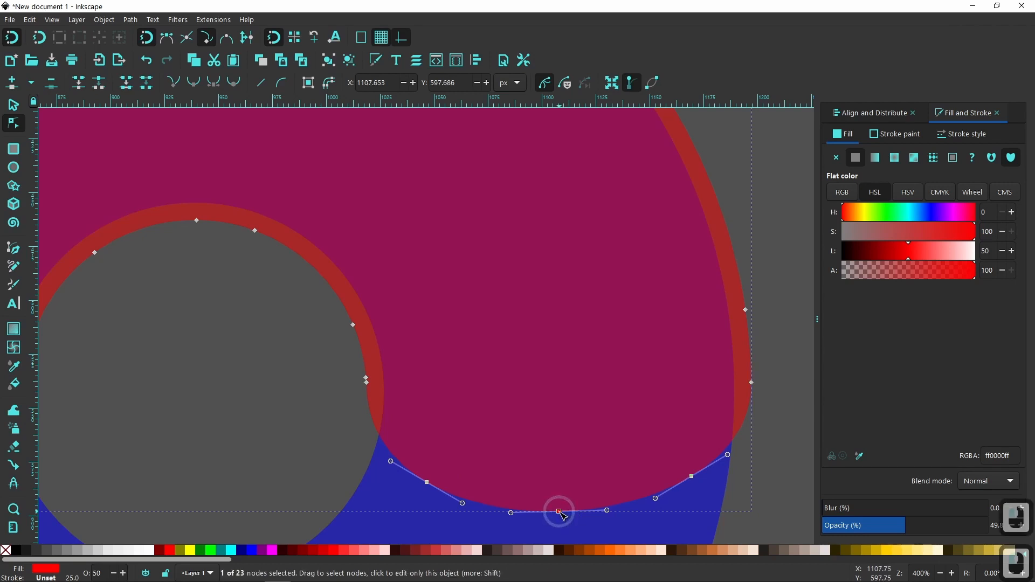
left_click_drag(560, 511, 563, 322)
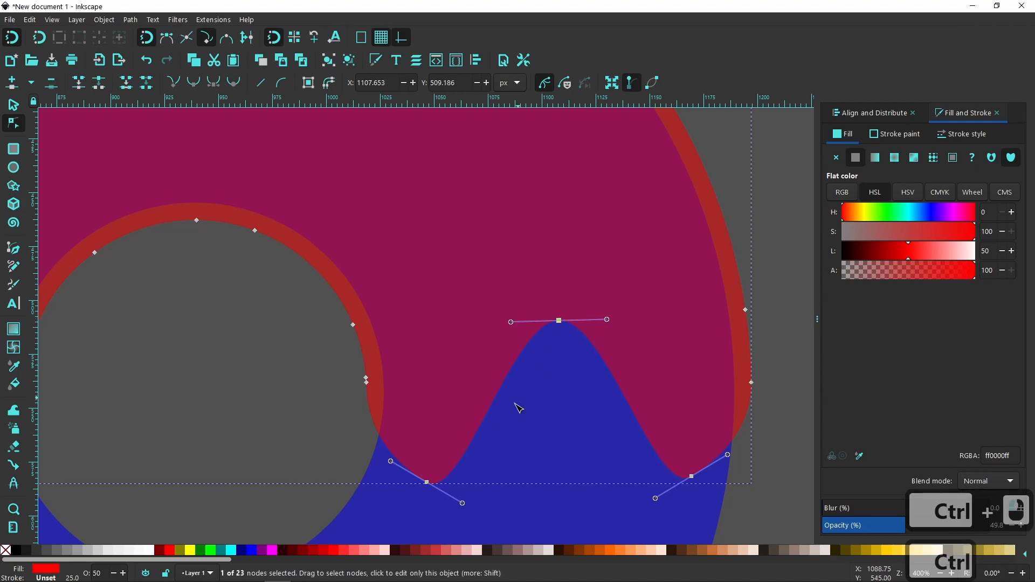
scroll(489, 451, "down", 1)
scroll(485, 453, "down", 2)
scroll(485, 455, "up", 1)
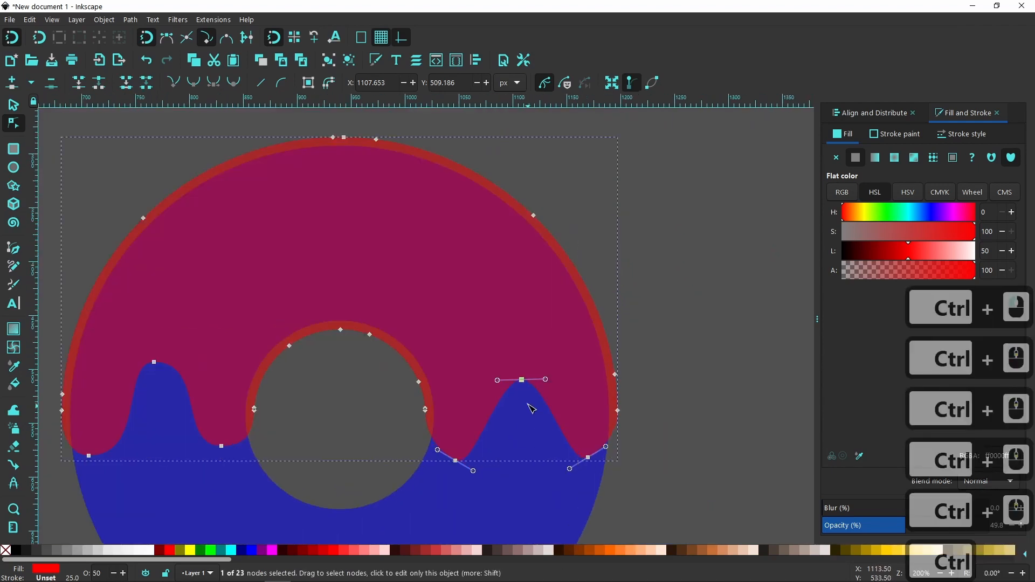
left_click_drag(522, 381, 521, 402)
Step: Lower the two right drip nodes to about Y 594 and 589 px, shift the outer one inward, and lengthen their handles horizontally to round them
left_click_drag(457, 462, 456, 471)
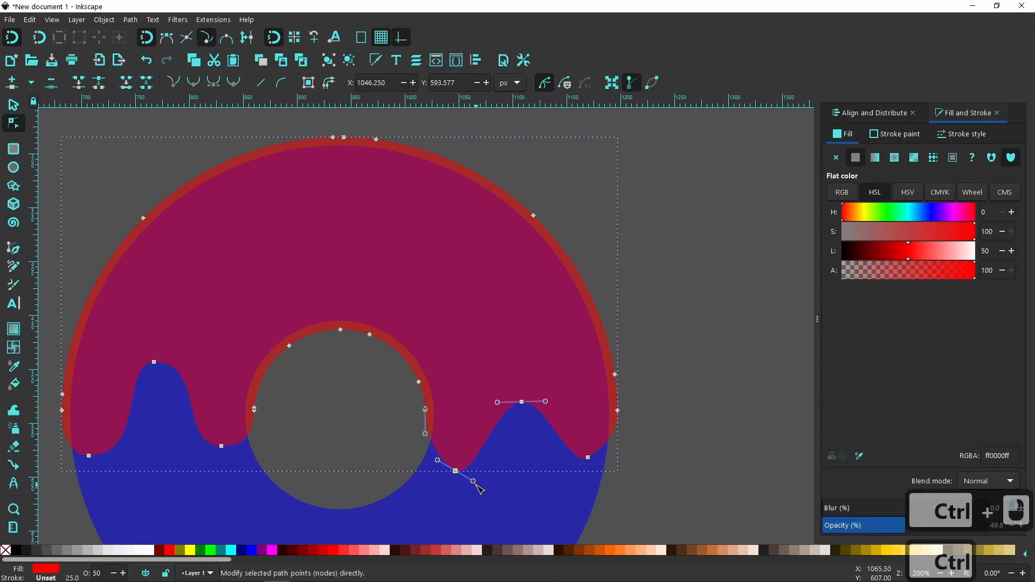
left_click_drag(474, 481, 507, 475)
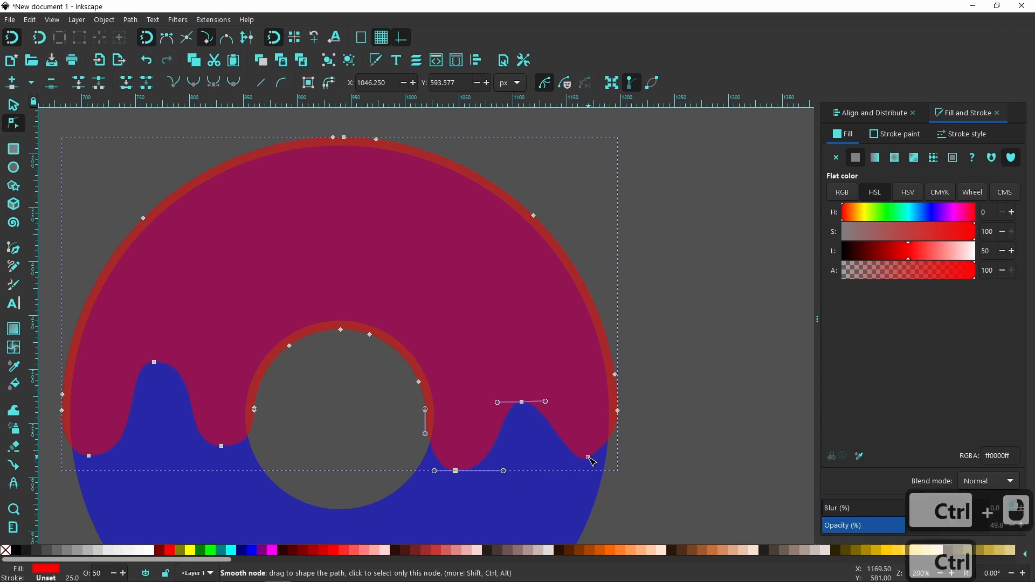
left_click_drag(588, 460, 618, 473)
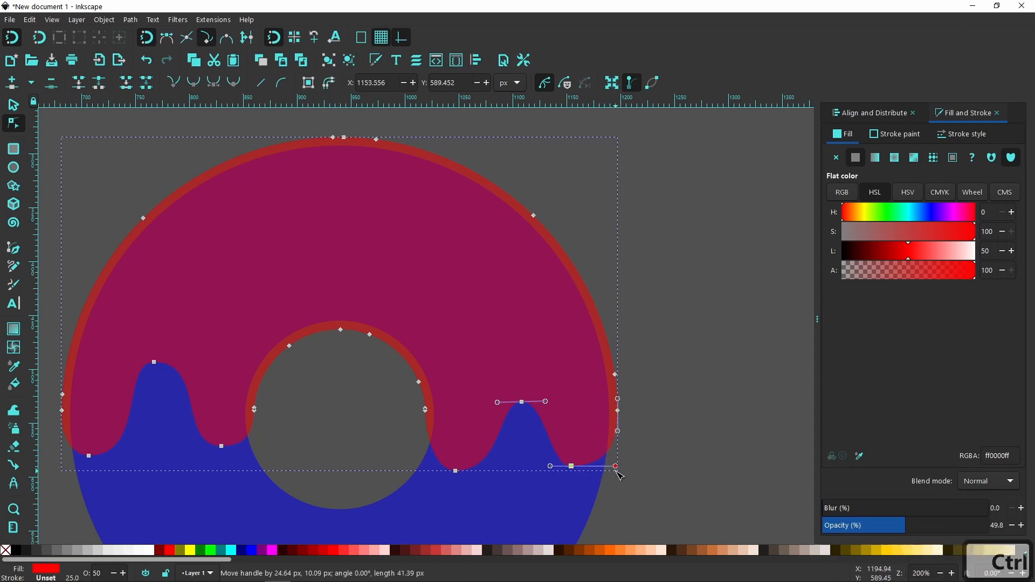
left_click_drag(550, 467, 542, 467)
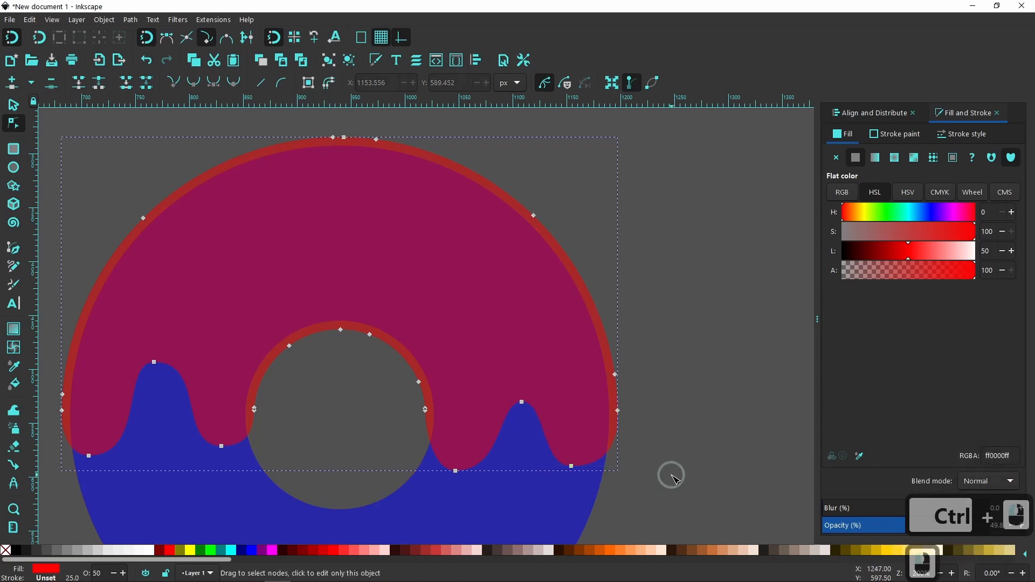
scroll(673, 476, "down", 2, "ctrl")
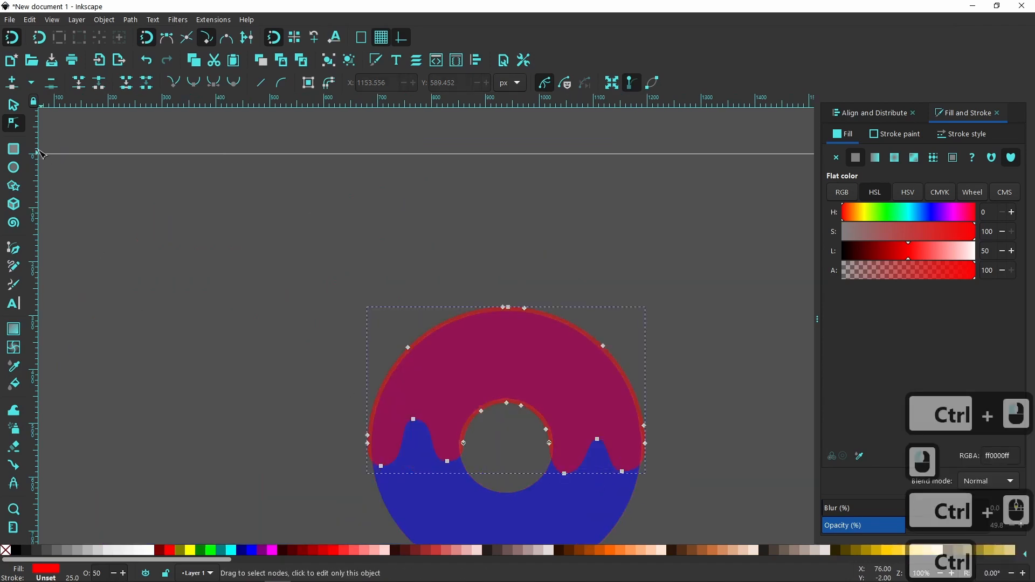
Step: Leave node editing, deselect the icing and inspect the shape of its drips around the ring
left_click(14, 105)
left_click(186, 386)
left_click_drag(439, 457, 371, 374)
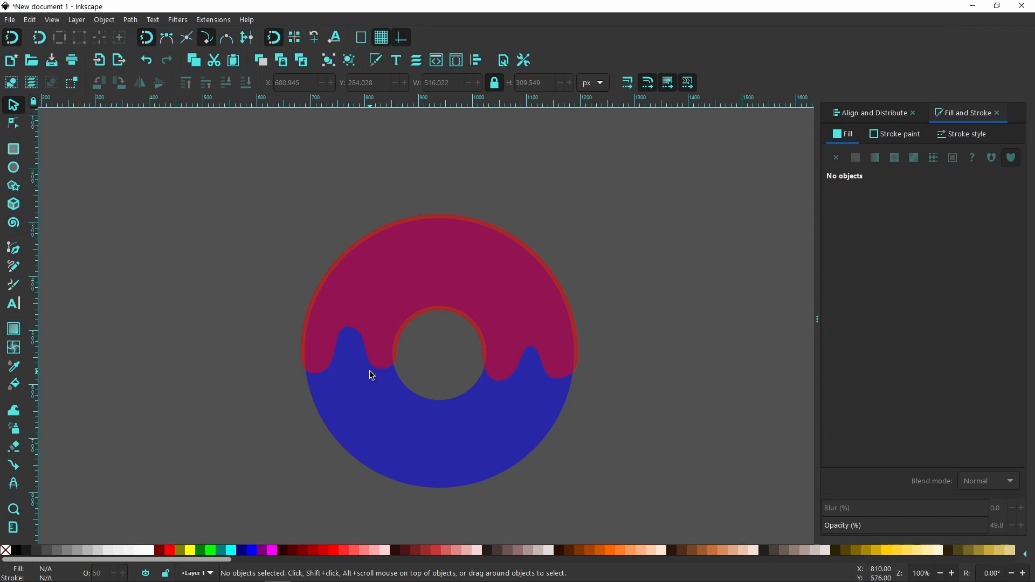
left_click_drag(465, 372, 510, 382)
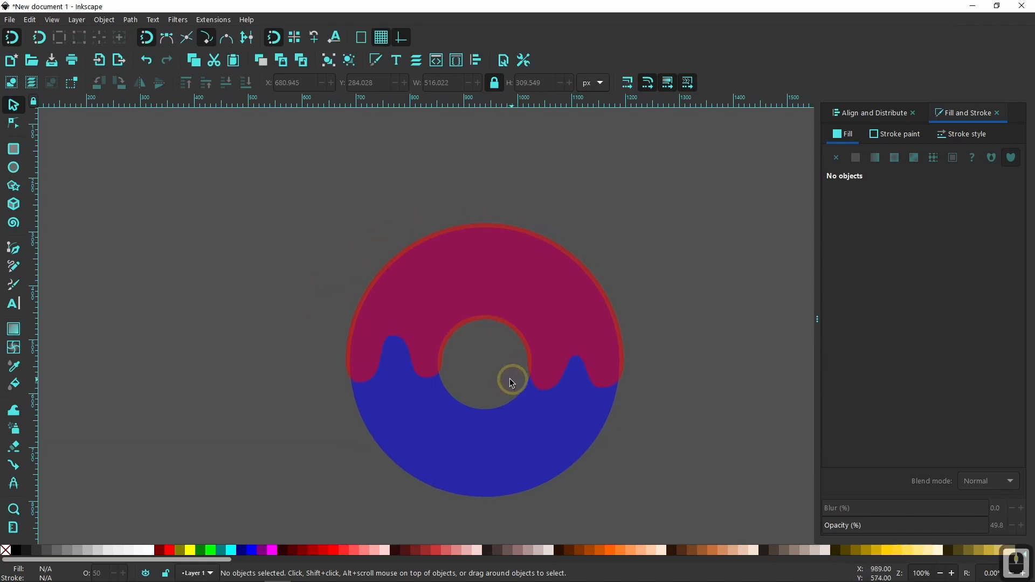
left_click(532, 275)
left_click(717, 444)
left_click(707, 439)
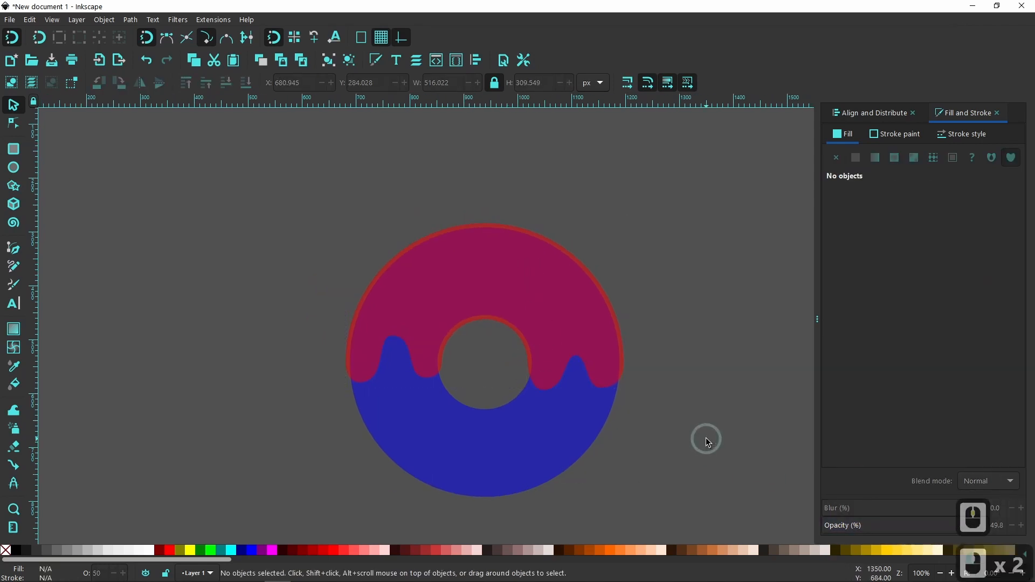
left_click_drag(497, 405, 474, 365)
scroll(471, 340, "up", 2)
left_click_drag(470, 308, 468, 419)
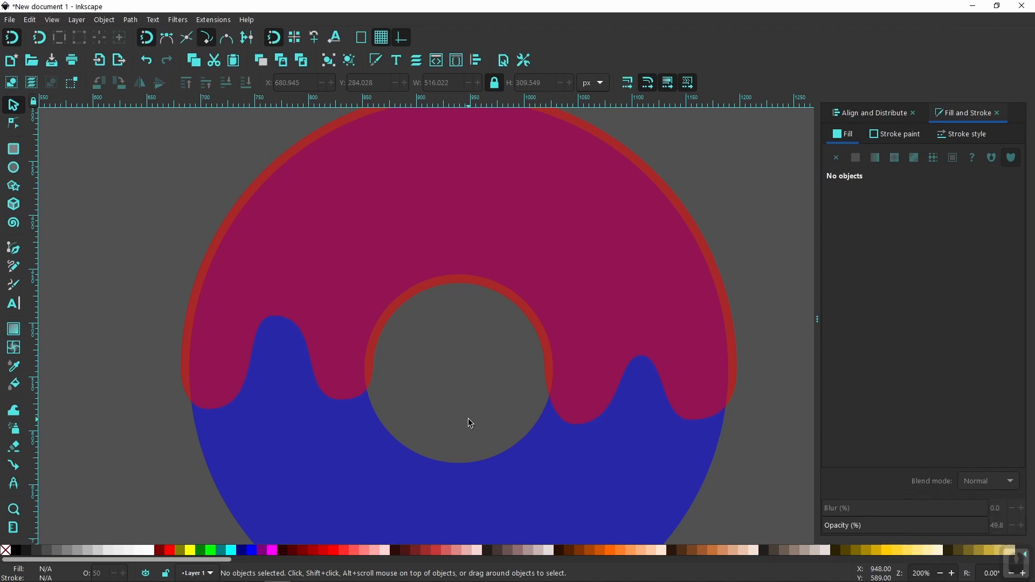
Step: Set the blue base ring's opacity to 100% and fill it with the light brown swatch #DEAA87
left_click(311, 493)
left_click_drag(949, 530, 989, 528)
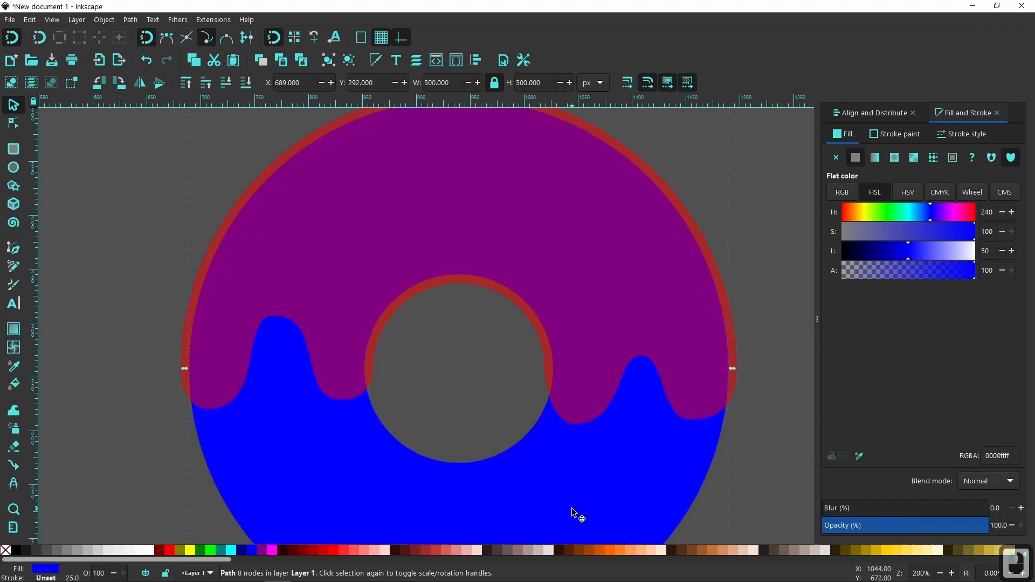
left_click(725, 552)
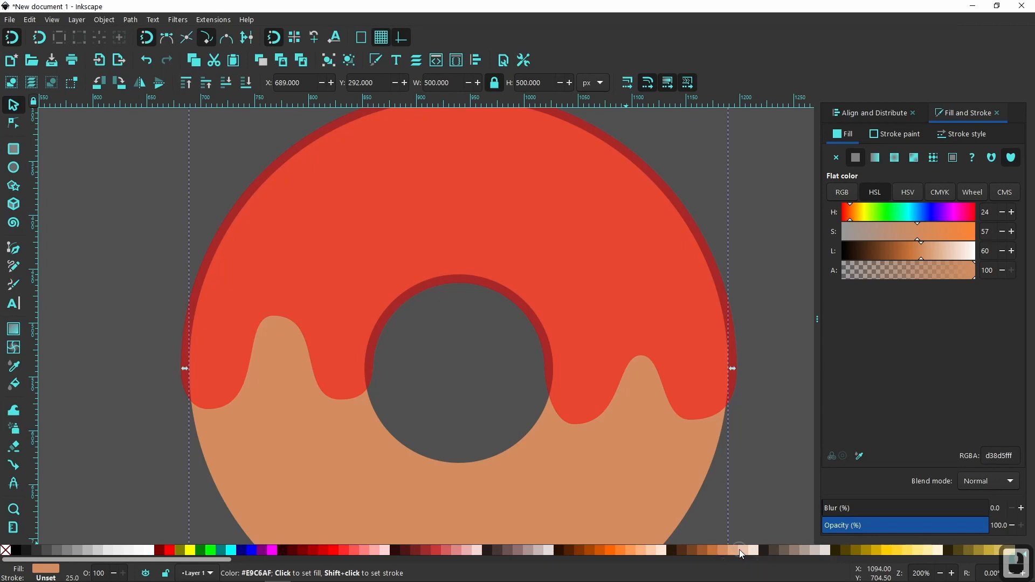
left_click(739, 550)
left_click(734, 551)
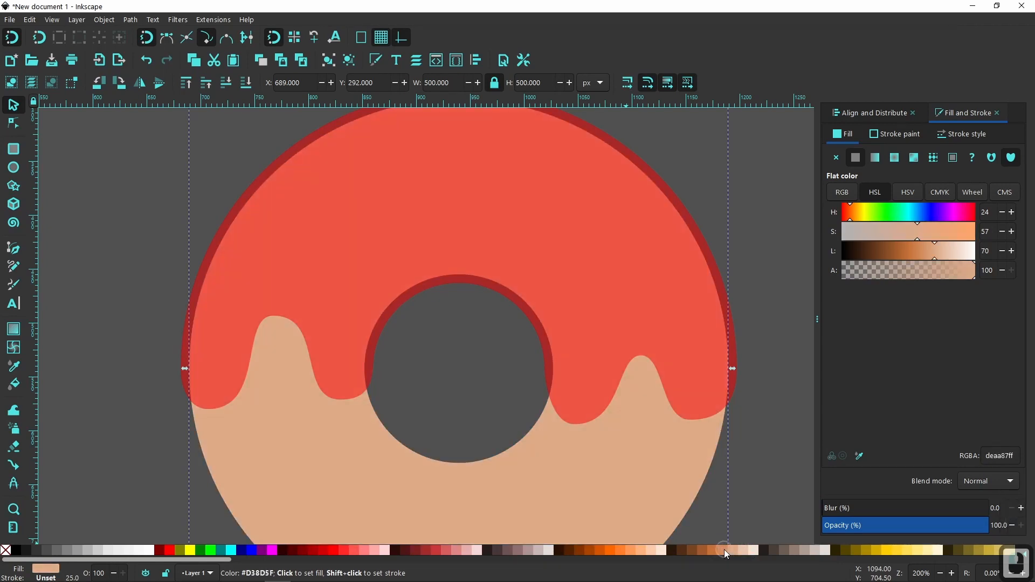
left_click(724, 550)
left_click(732, 550)
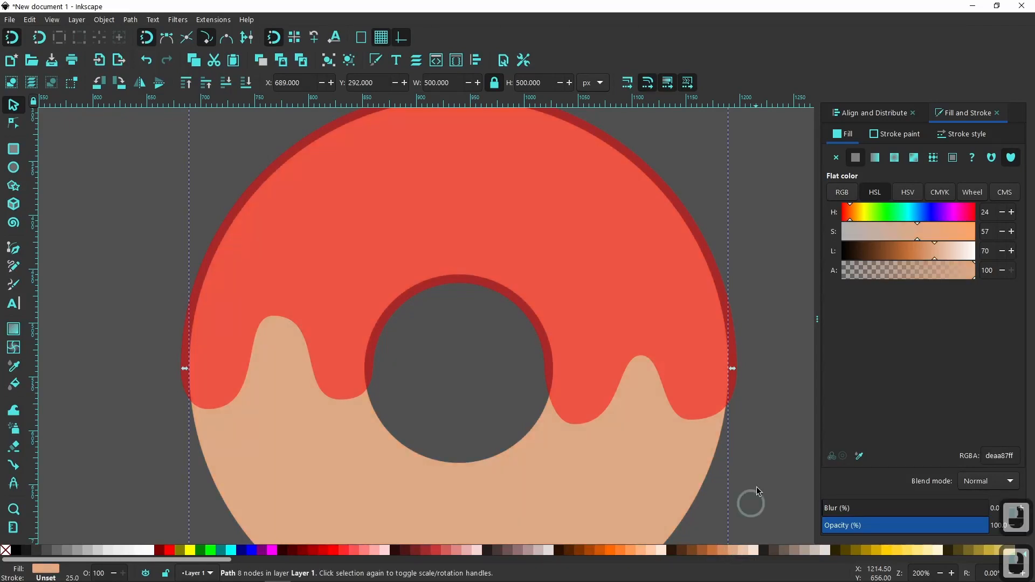
Step: Fill the icing with the brown swatch #6C5353 and set its opacity to 100%
left_click(545, 187)
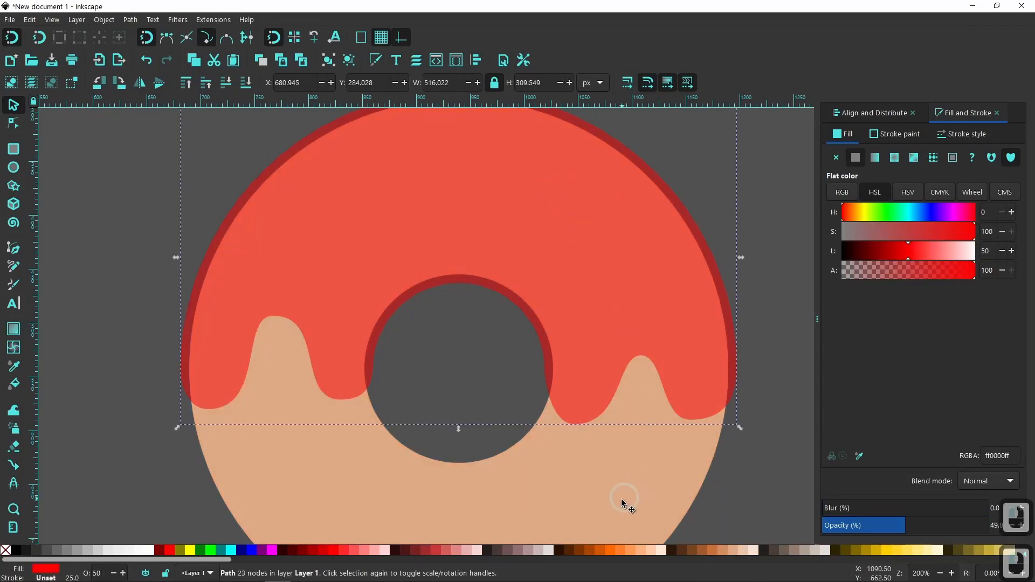
left_click(523, 548)
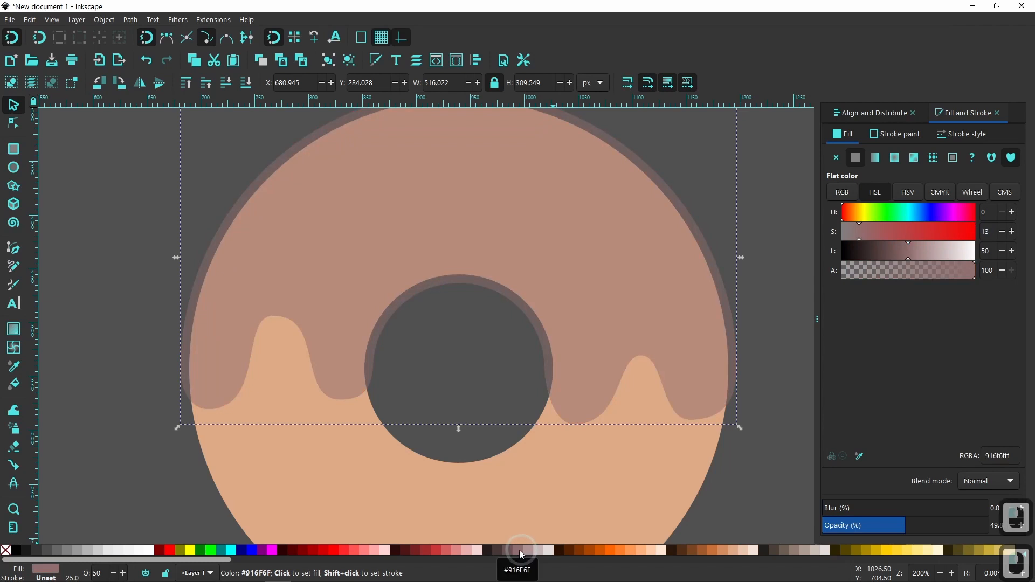
left_click(510, 551)
left_click_drag(917, 530, 1008, 533)
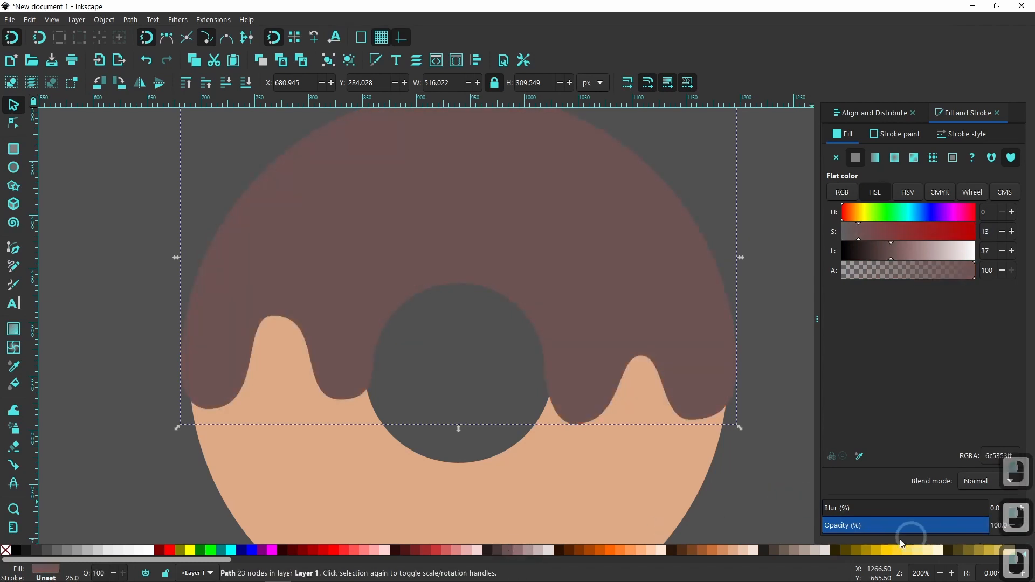
left_click(786, 376)
Step: Duplicate the icing, fill the duplicate black and lower it one level behind the brown icing
right_click(583, 247)
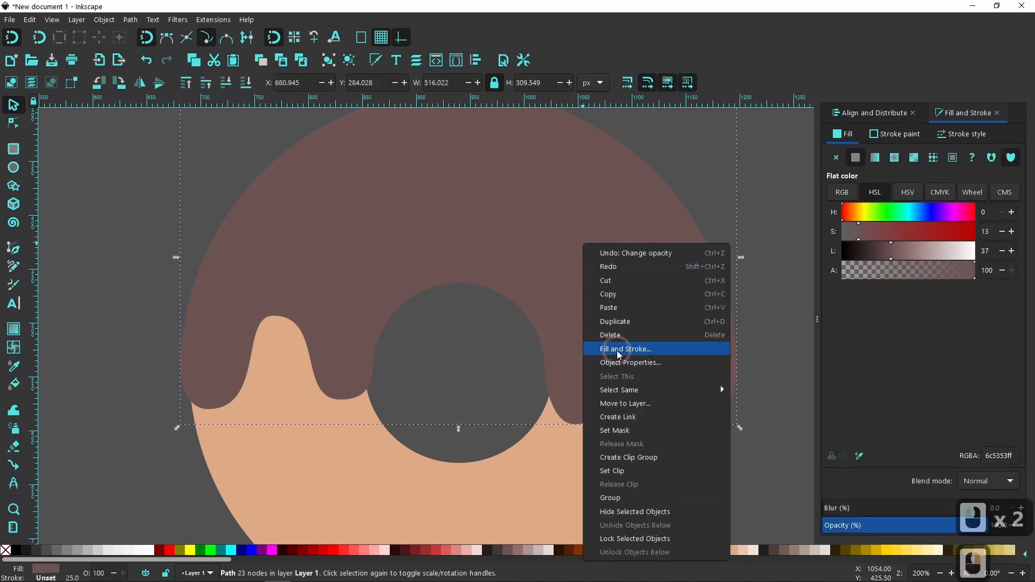
left_click(612, 323)
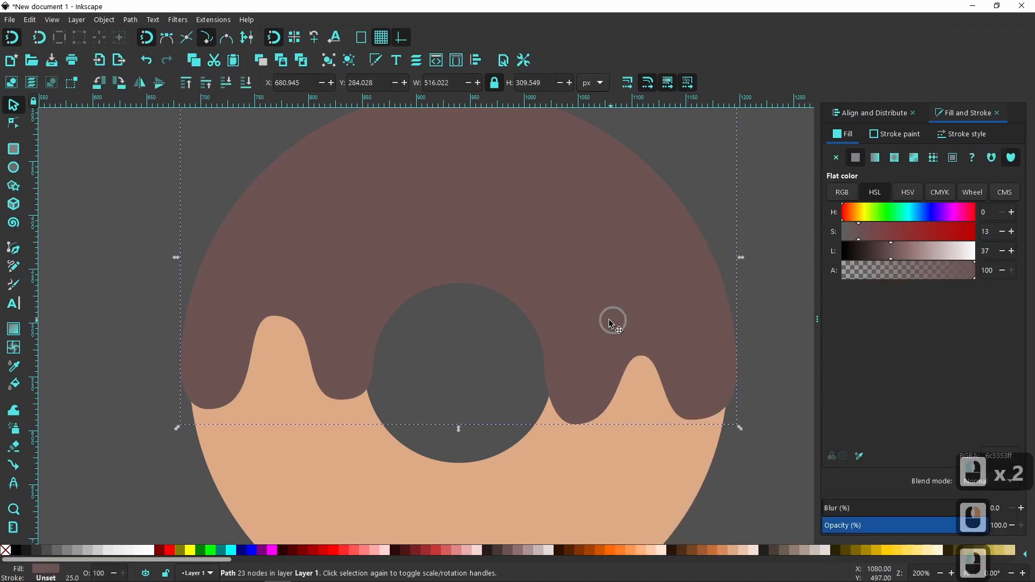
left_click(16, 550)
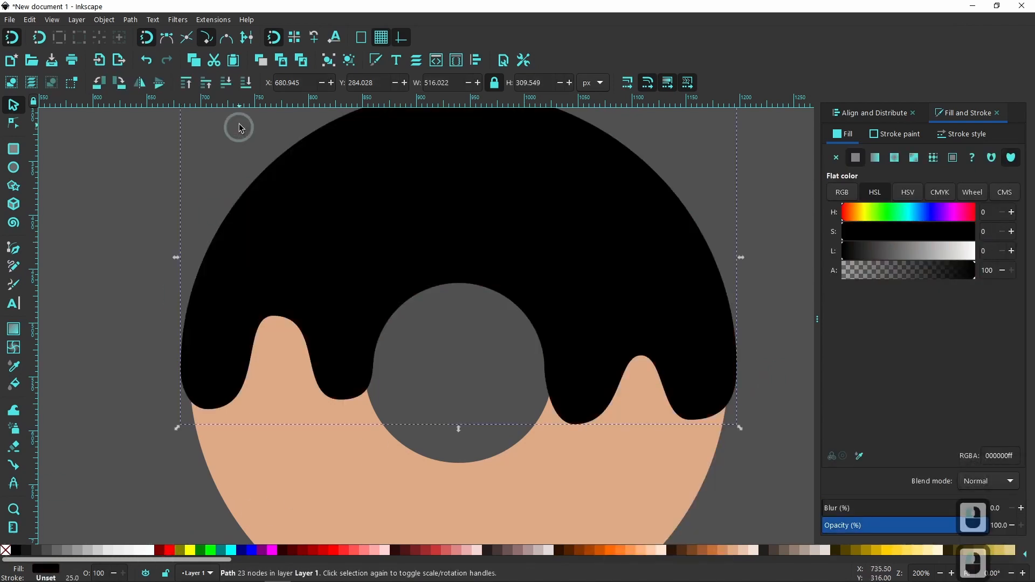
left_click(229, 84)
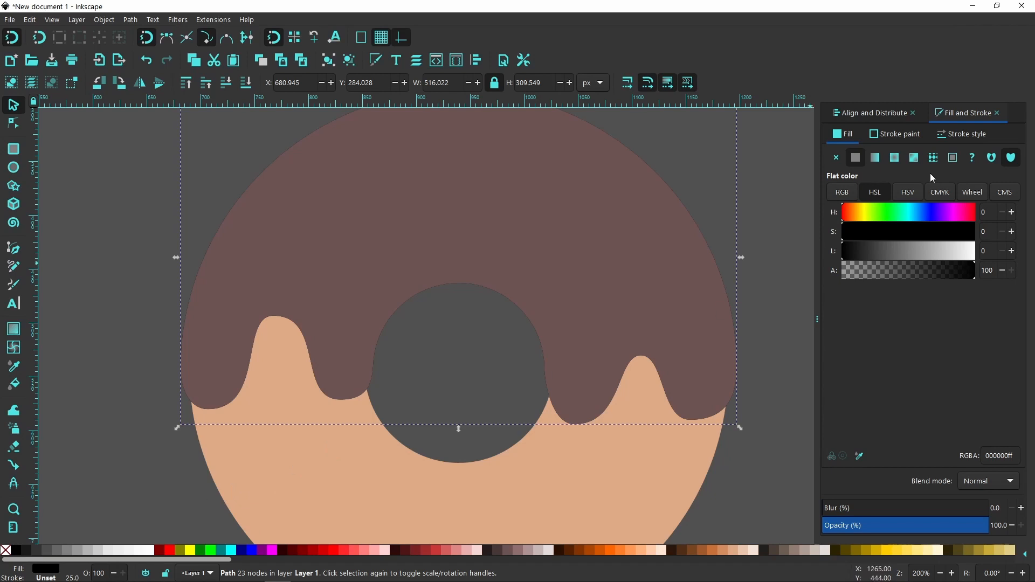
Step: Give the black duplicate a flat black stroke with a width of 30 px
left_click(899, 135)
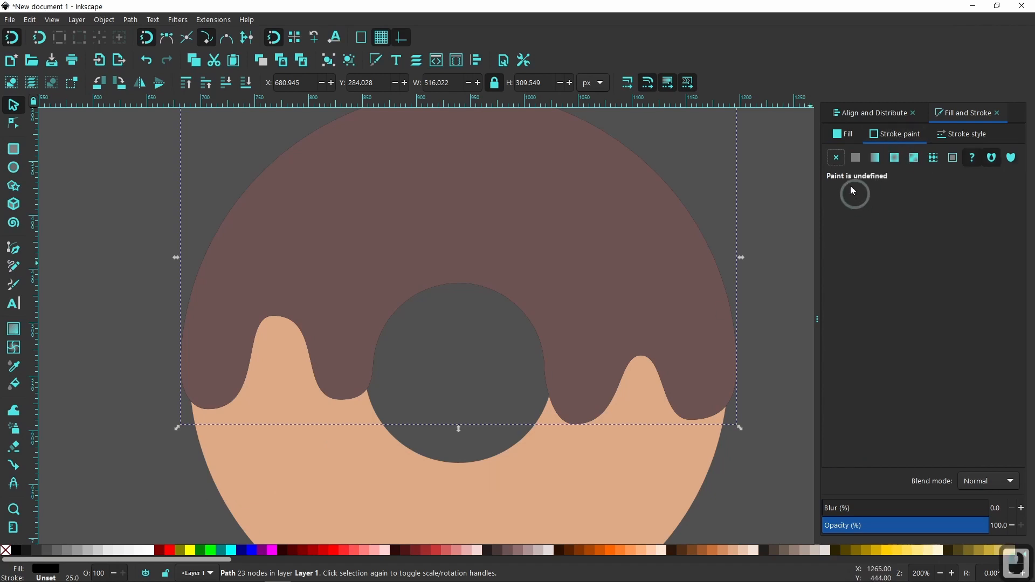
left_click(857, 158)
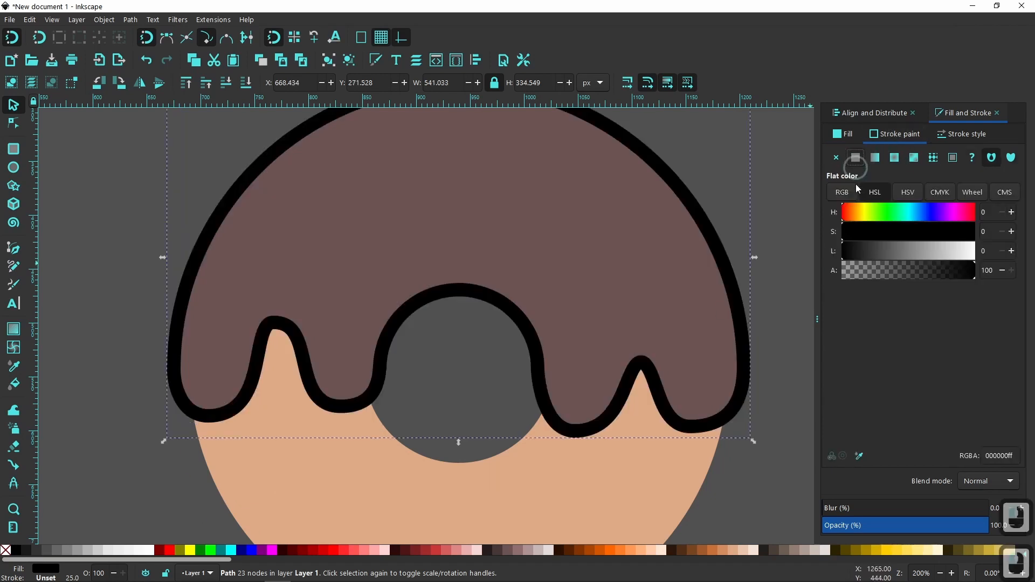
left_click(962, 134)
type("30")
key("Return")
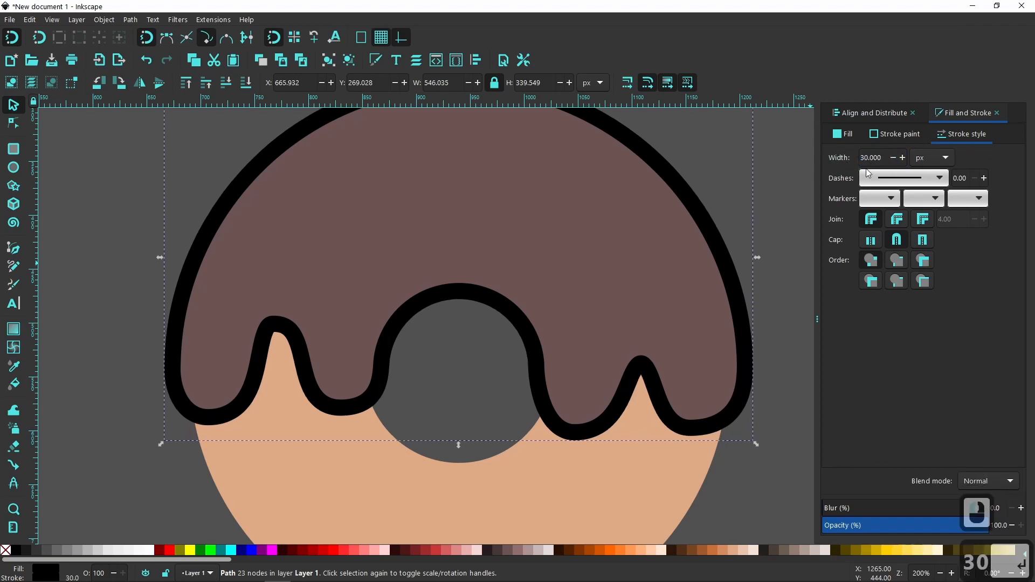
Step: Try stroke widths of 20 px and 25 px on the black duplicate
scroll(704, 327, "down", 1, "ctrl")
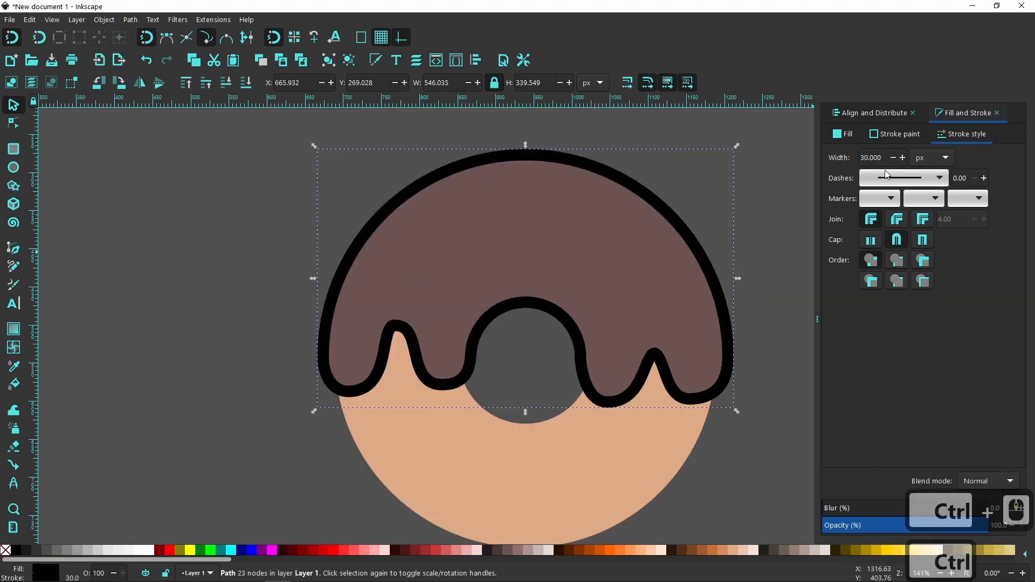
double_click(871, 158)
type("20")
key("Return")
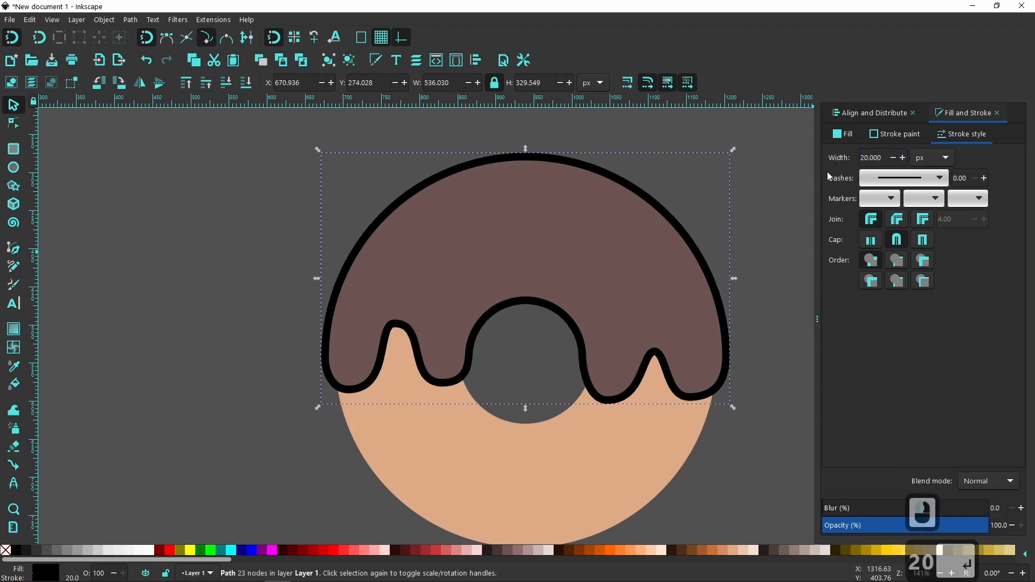
double_click(886, 159)
type("25")
key("Return")
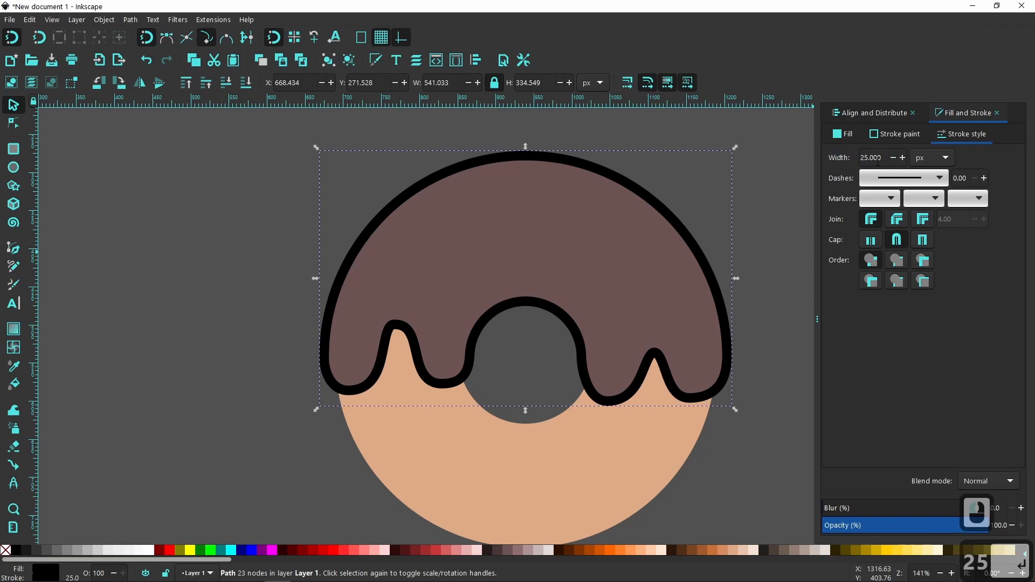
Step: Set the black duplicate's stroke width to 20 px, with a round join and a round cap
type("20")
key("Return")
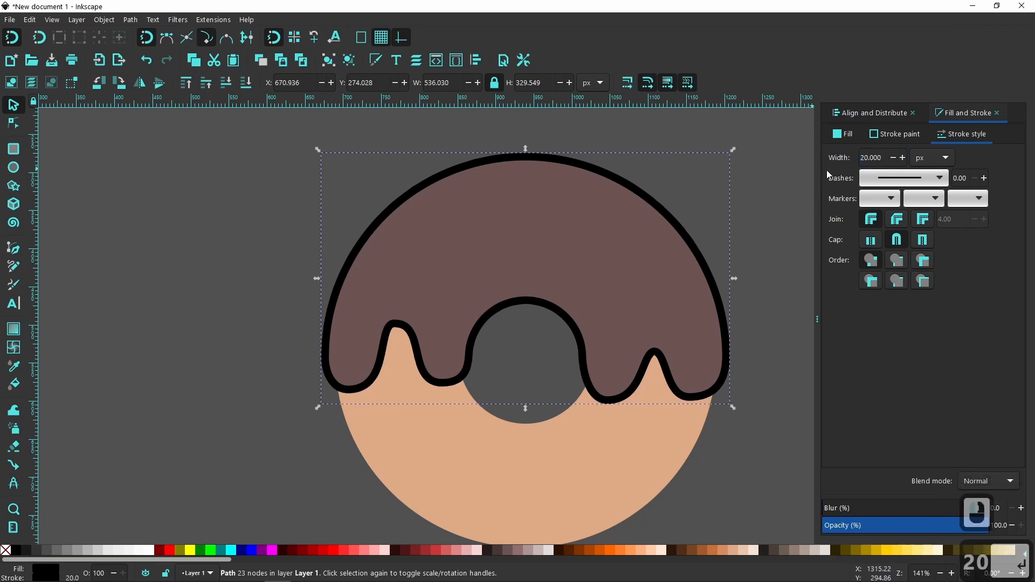
left_click(871, 220)
left_click(897, 241)
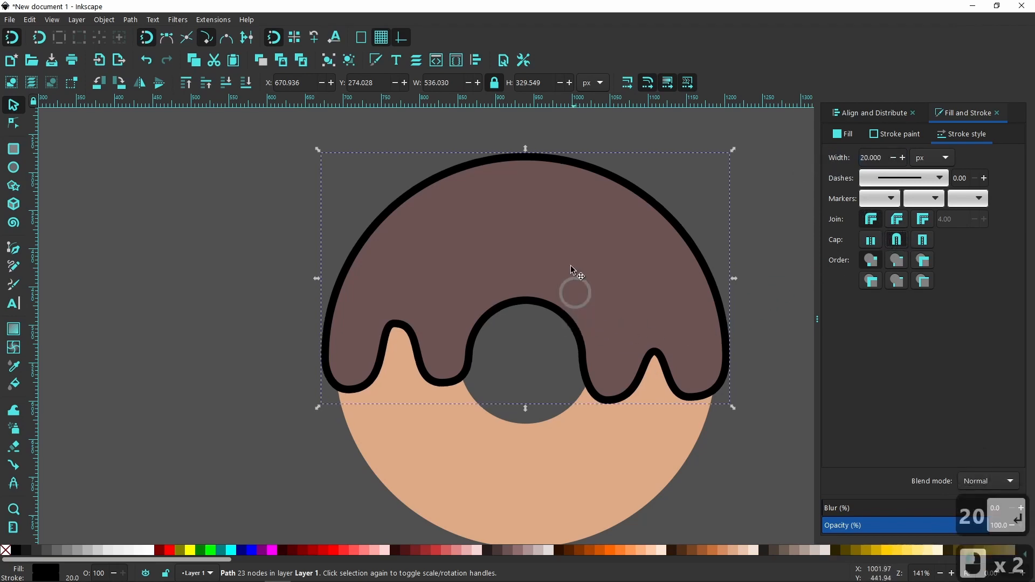
Step: Convert the black duplicate's stroke to a path, ungroup the result and unite the pieces into one outline shape
left_click(130, 20)
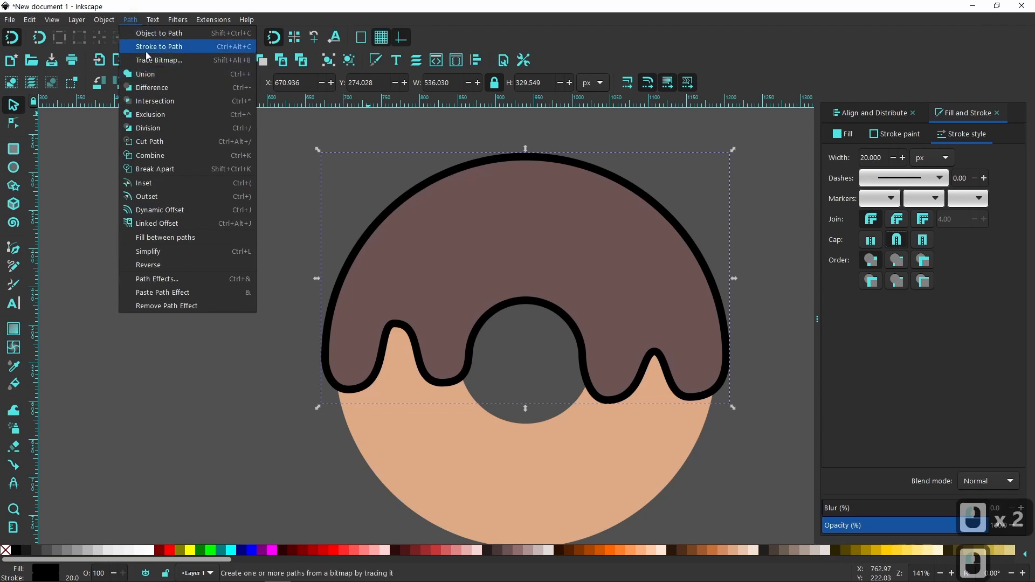
left_click(149, 48)
left_click(130, 20)
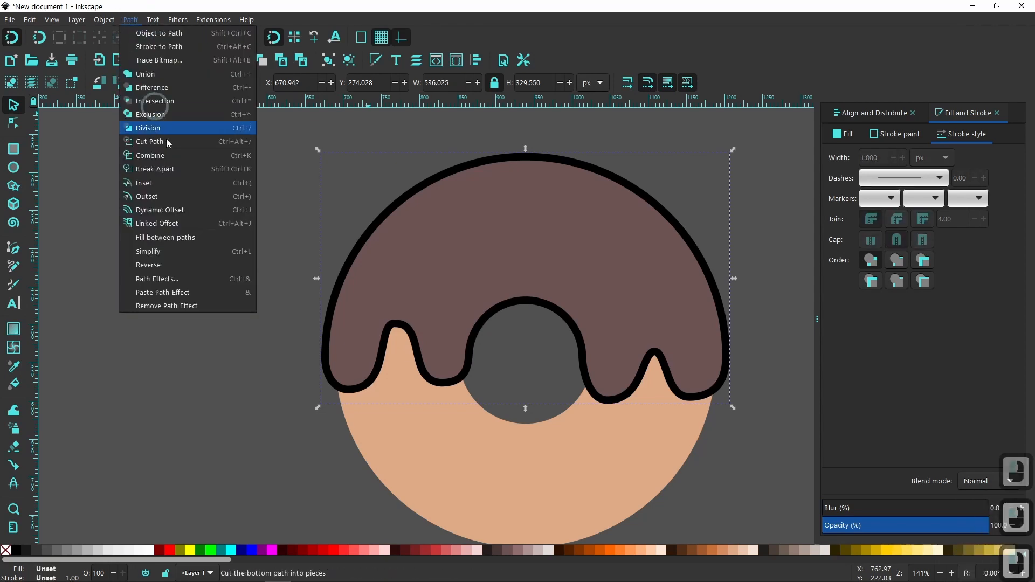
left_click(167, 176)
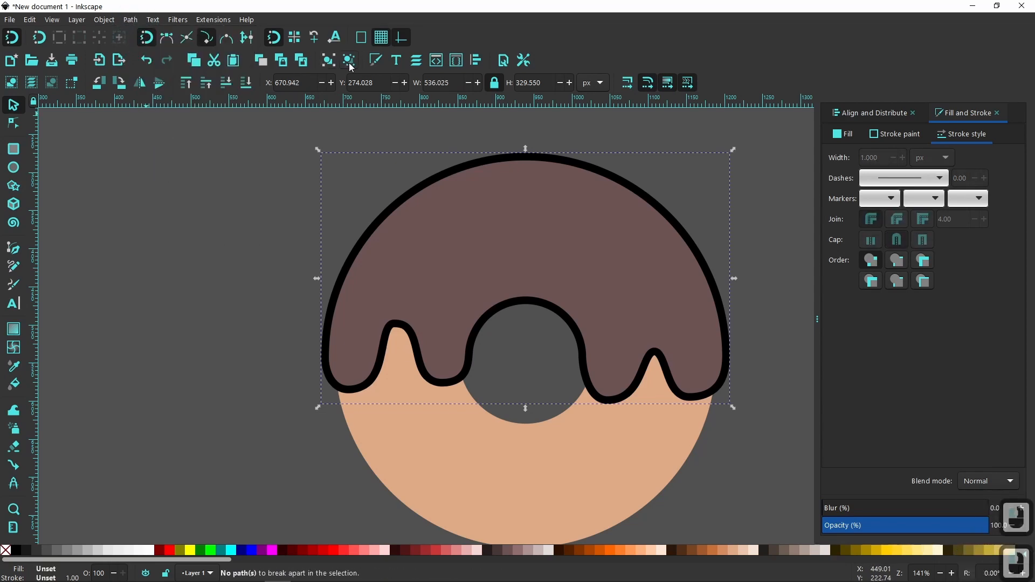
left_click(131, 20)
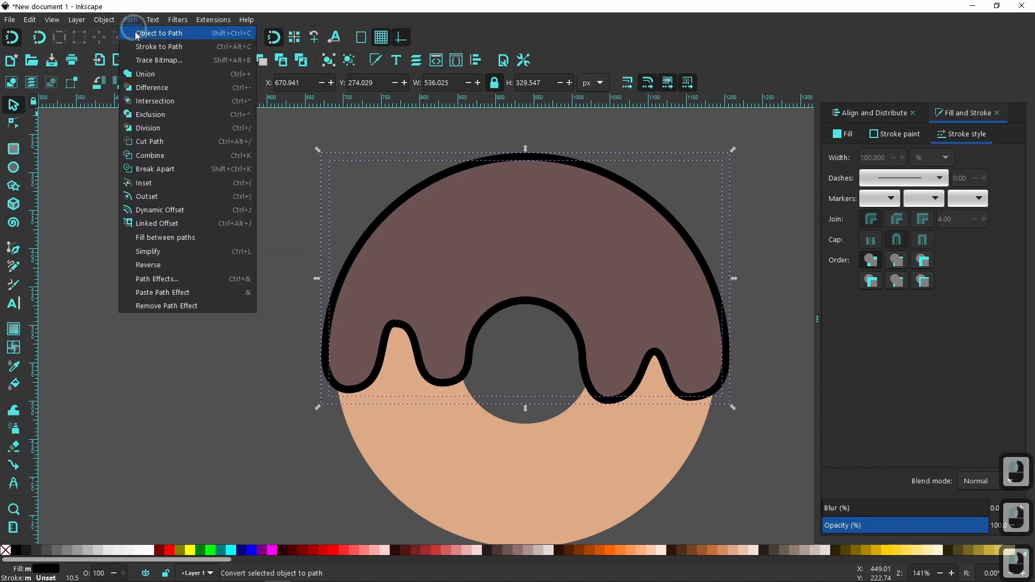
left_click(147, 74)
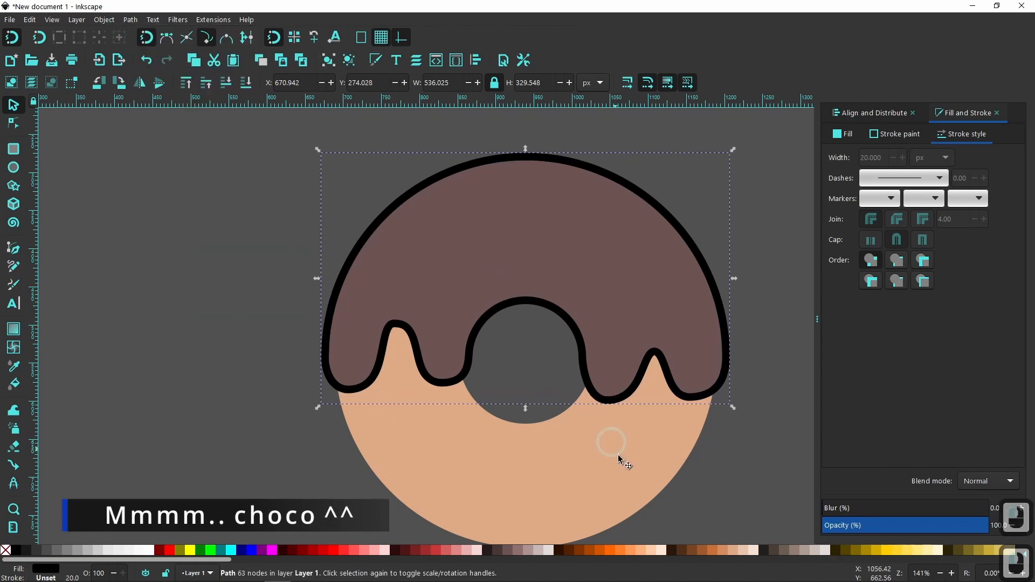
Step: Fill the outline shape with the icing's brown using the Dropper, then darken that fill to a lightness of 18
left_click_drag(756, 454, 700, 449)
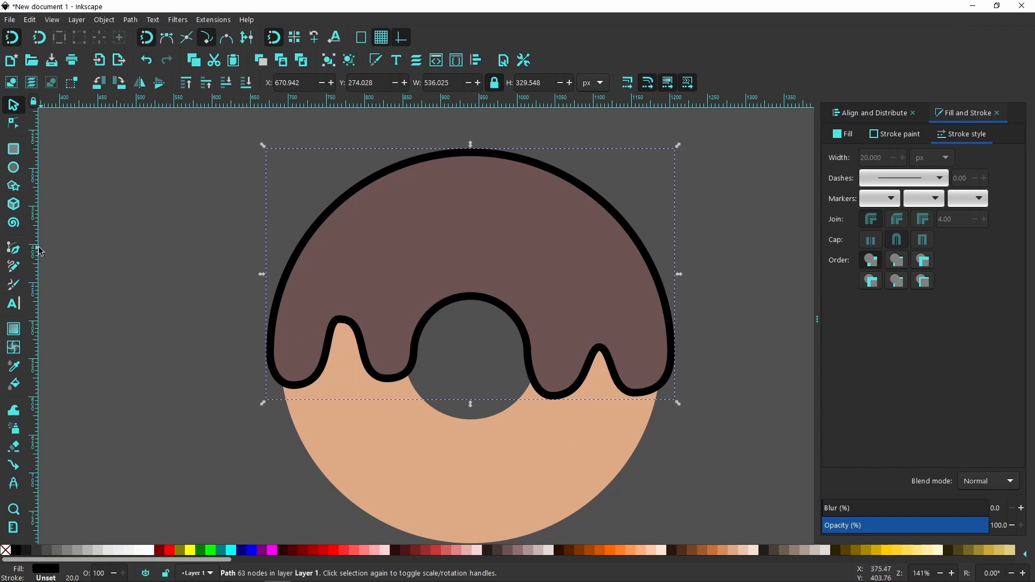
left_click(15, 366)
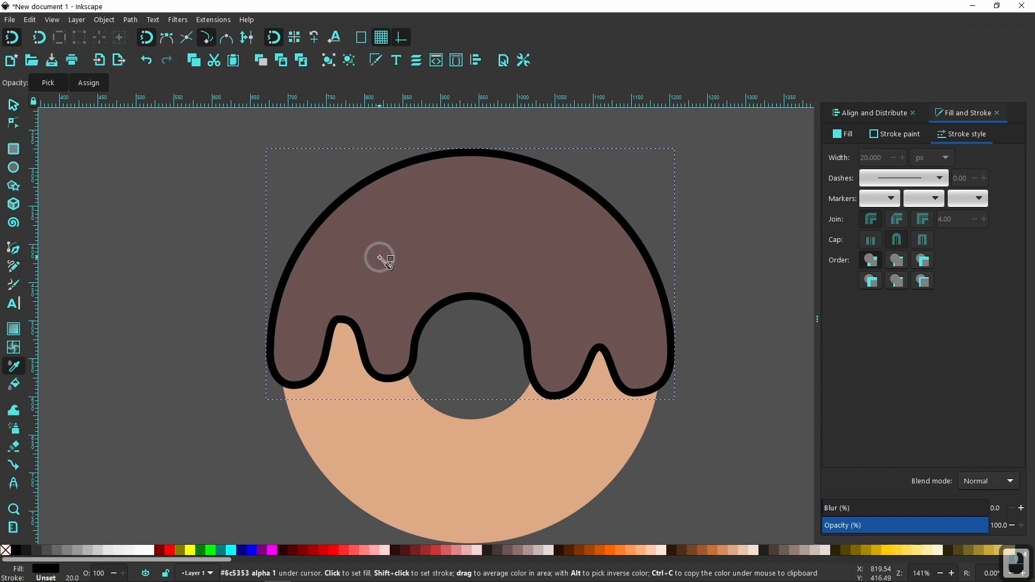
left_click(608, 354)
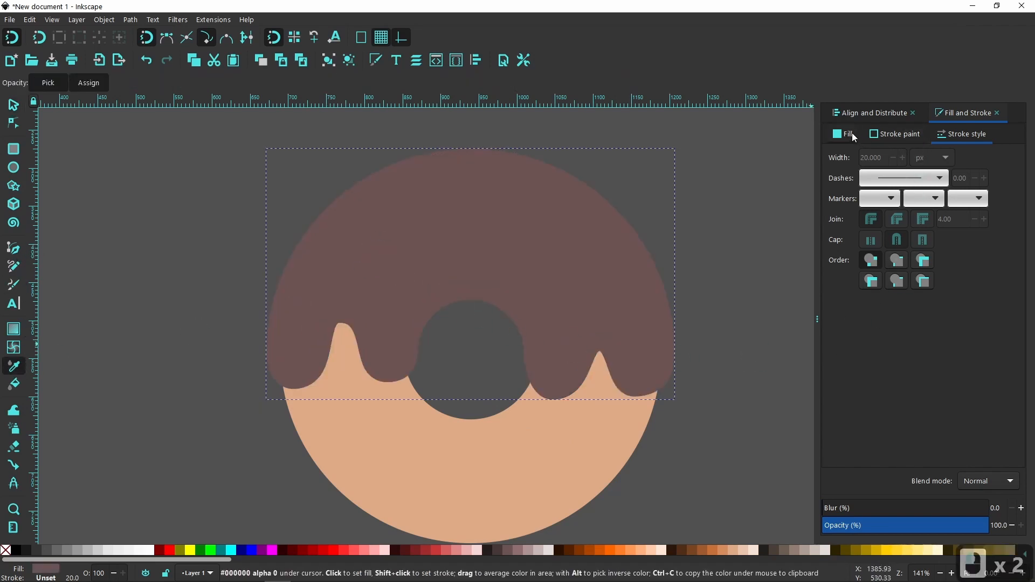
left_click(852, 133)
left_click_drag(888, 250, 879, 251)
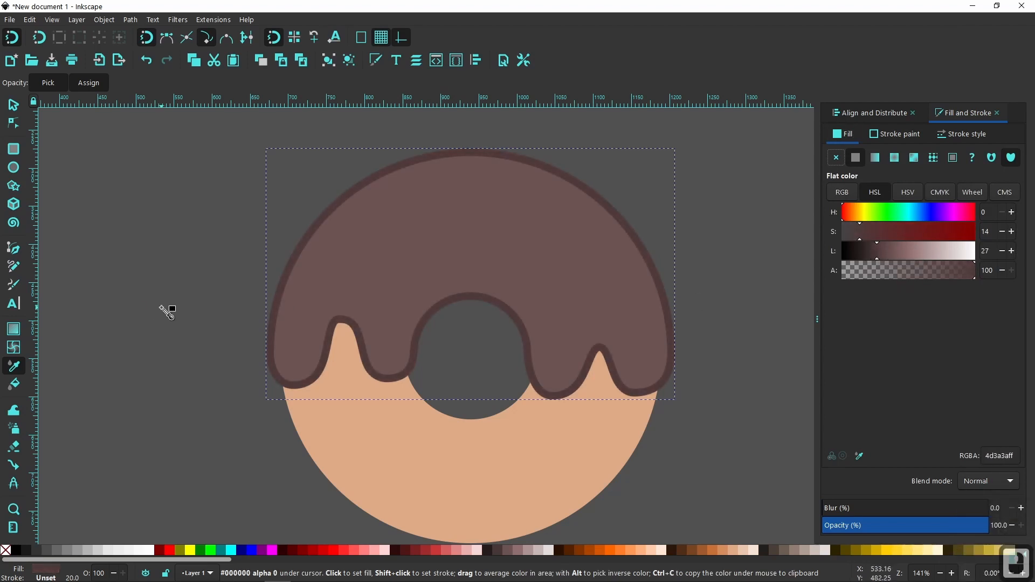
left_click_drag(874, 252, 865, 257)
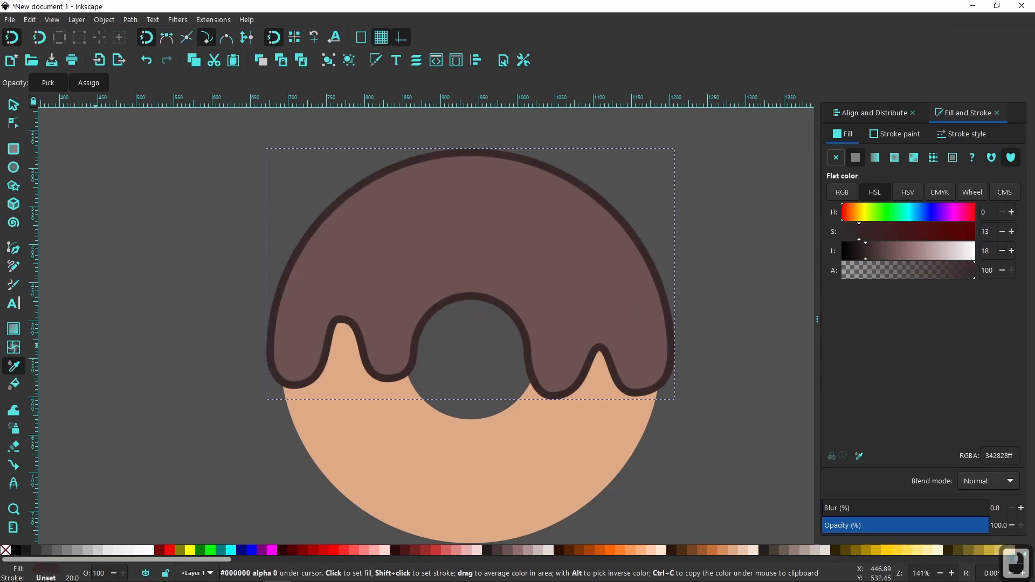
Step: Duplicate the light brown donut ring and lower the copy's opacity to about 59.5%
left_click(14, 108)
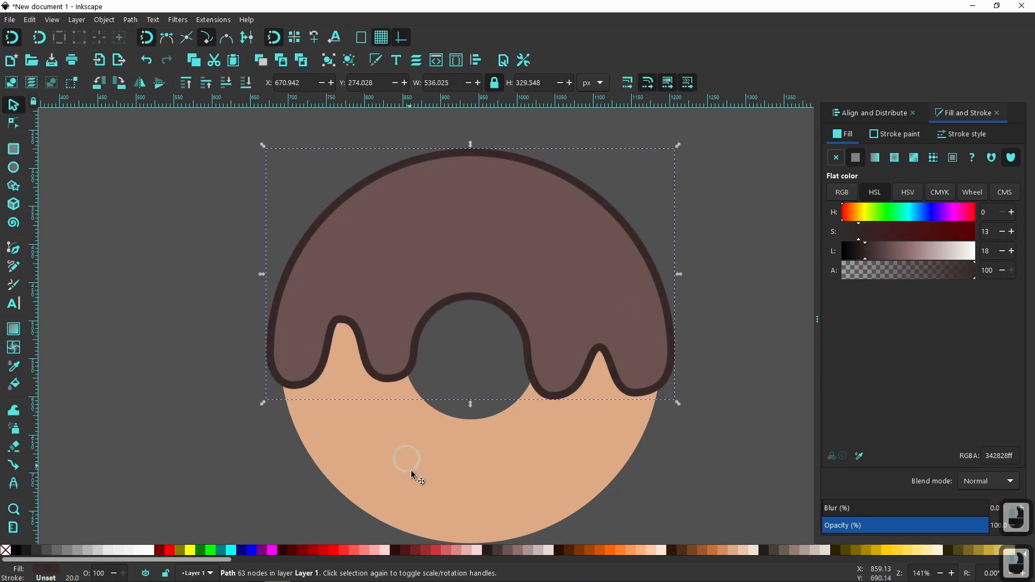
right_click(469, 478)
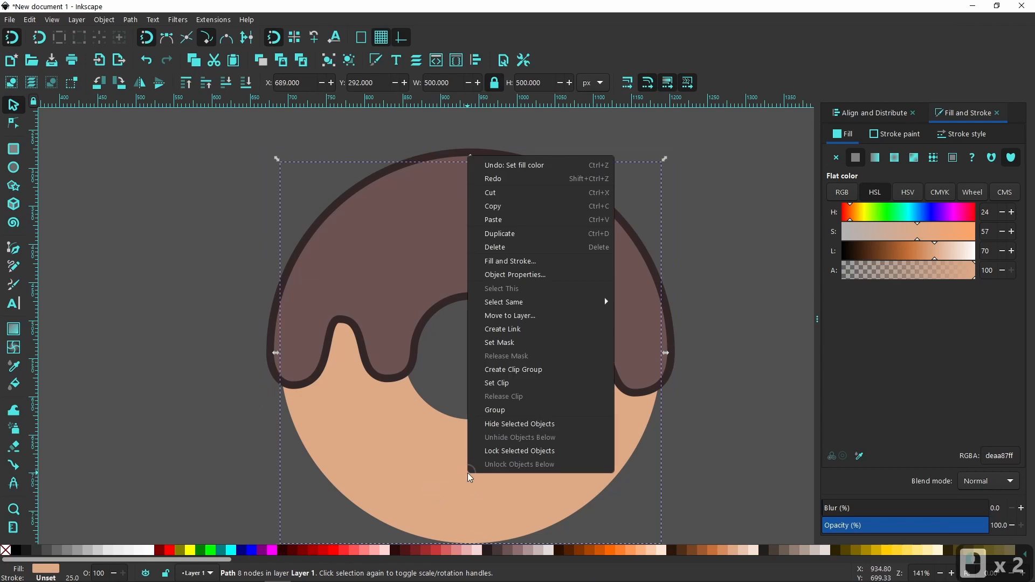
left_click(507, 233)
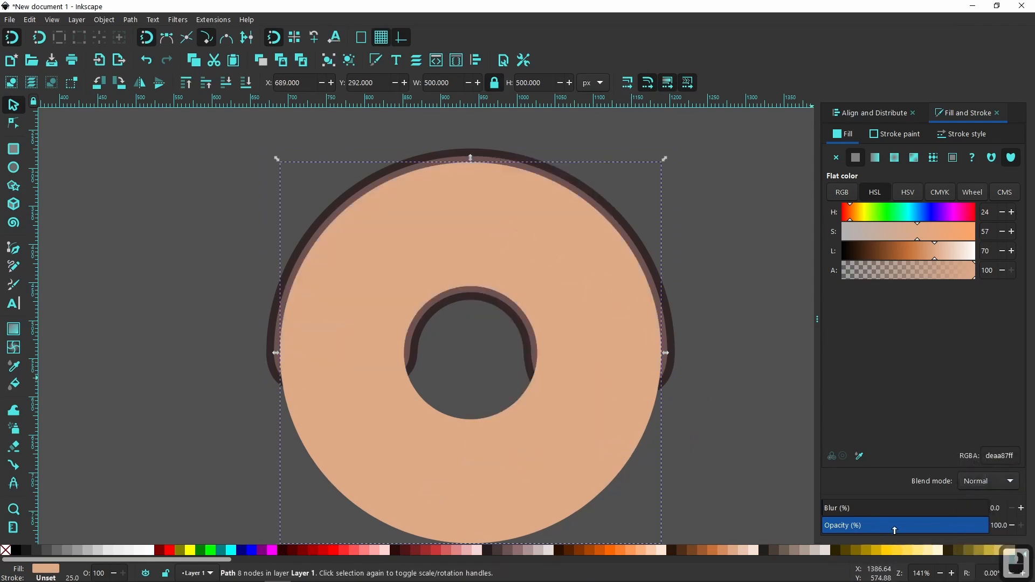
left_click(920, 527)
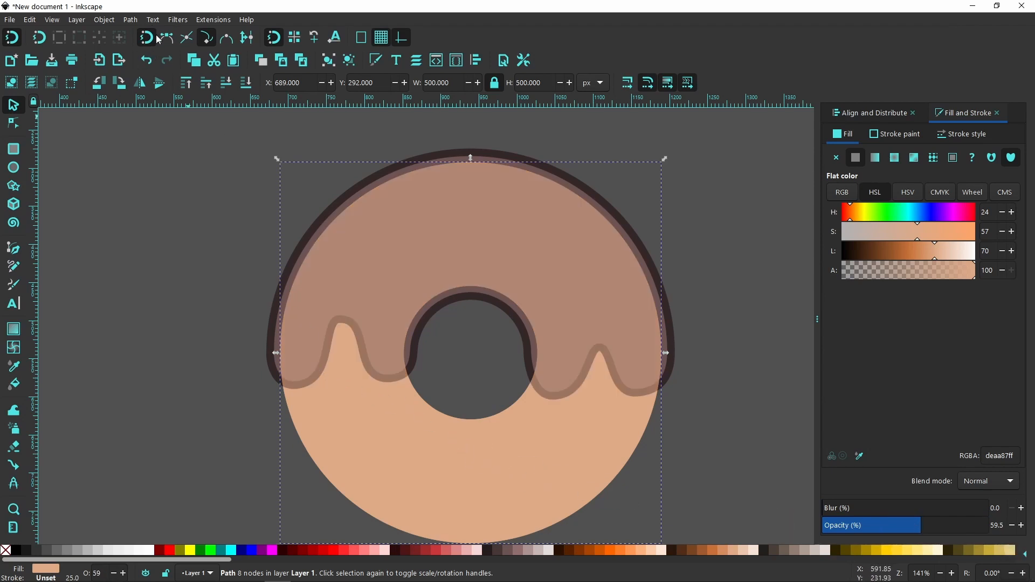
Step: Inset the semi-transparent ring copy repeatedly until it is a narrow band about 400 px in overall width
left_click(130, 20)
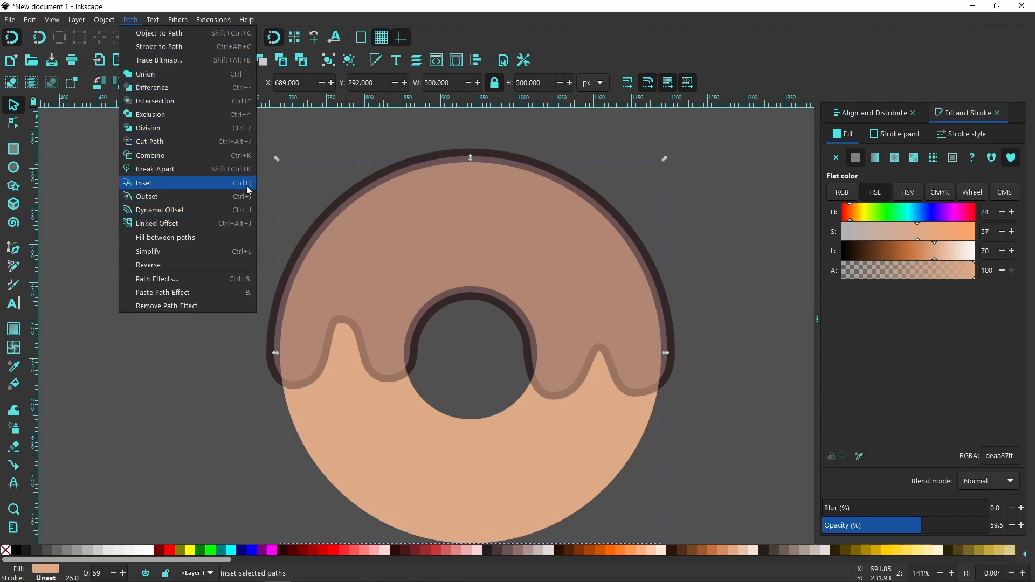
left_click(402, 439)
key("ctrl")
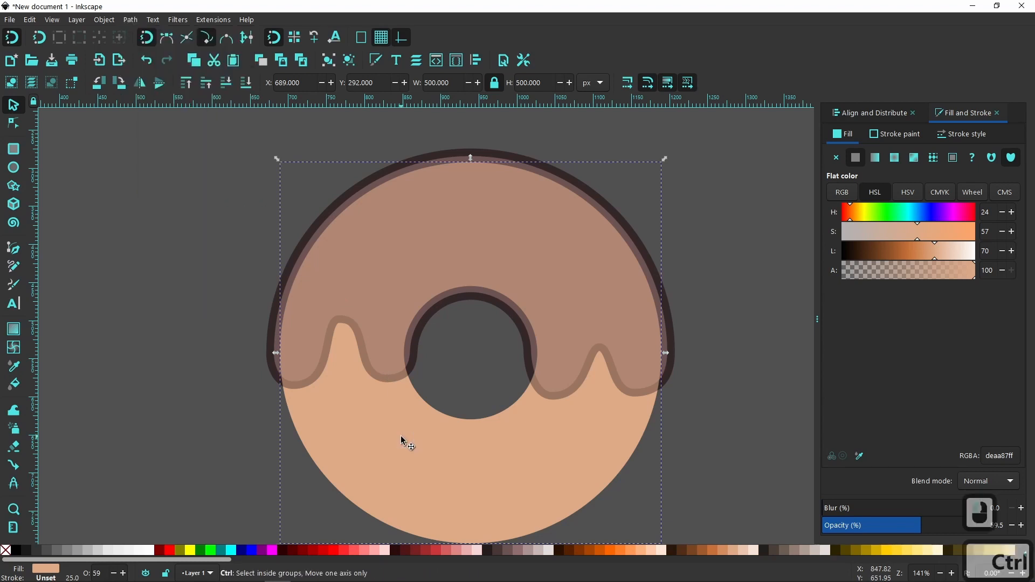
key("ctrl+9")
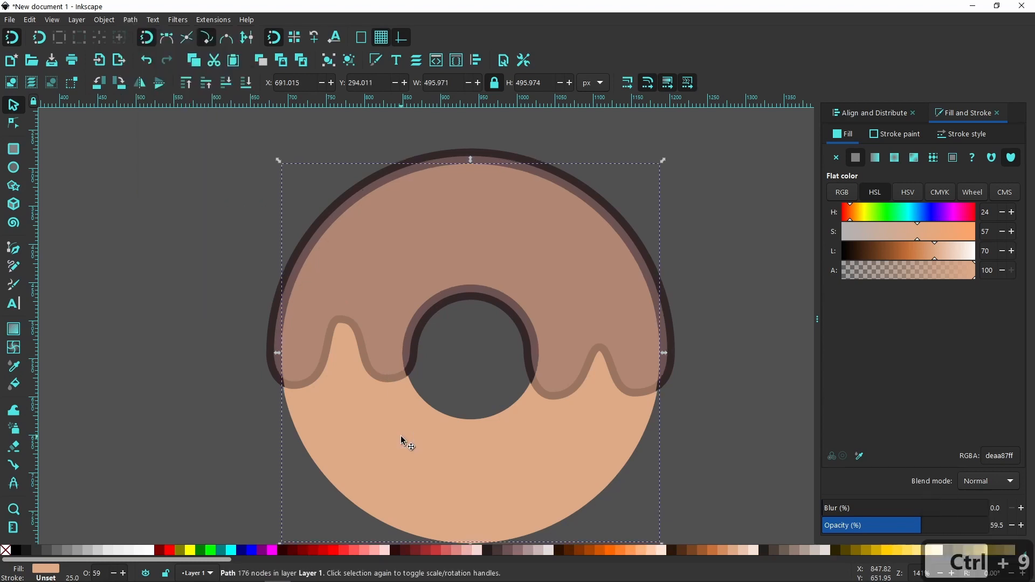
key("ctrl+9")
key("ctrl+9")
key("ctrl+9")
key("ctrl+9")
key("ctrl+9")
key("ctrl+9")
key("ctrl+9")
key("ctrl+9")
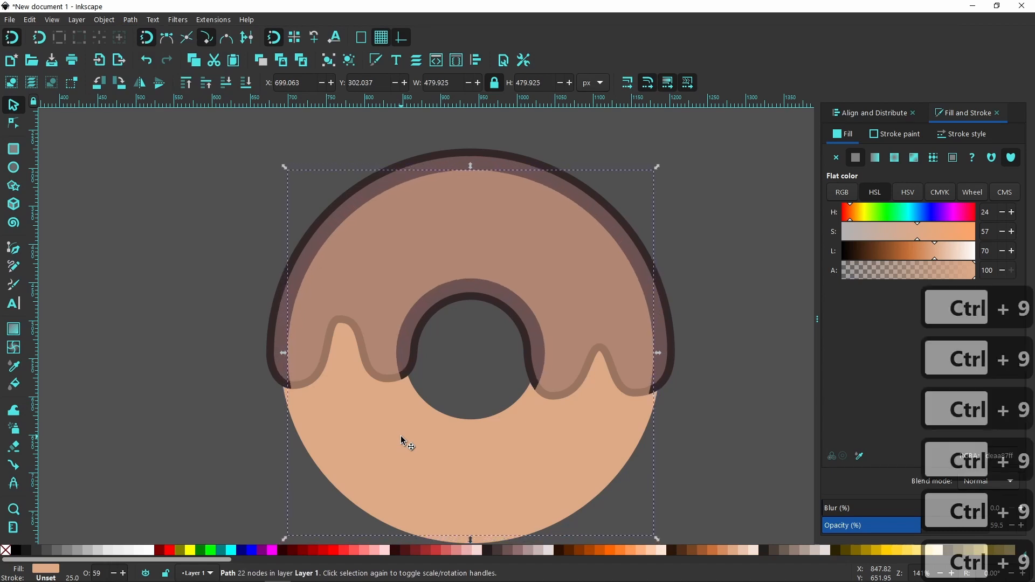
key("ctrl+9")
key("ctrl+9")
key("ctrl+9")
key("ctrl+9")
key("ctrl+9")
key("ctrl+9")
key("ctrl+9")
key("ctrl+9")
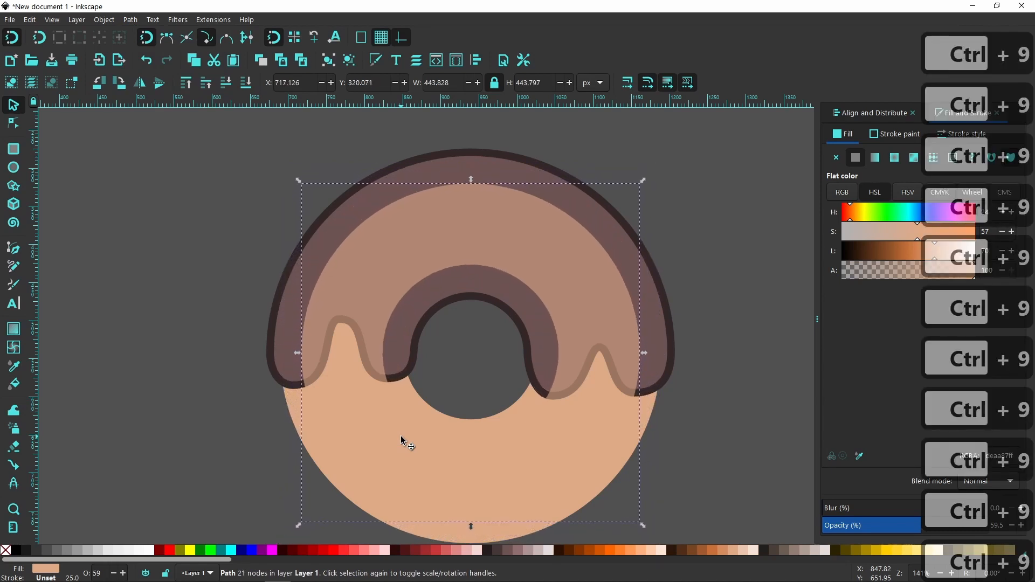
key("ctrl+9")
key("ctrl+9")
key("ctrl+9")
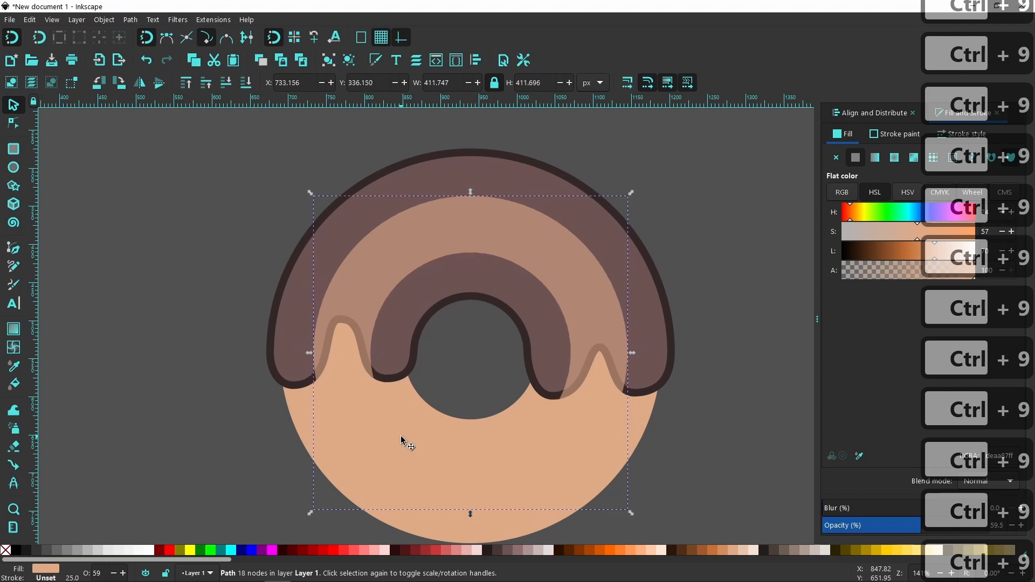
key("ctrl+9")
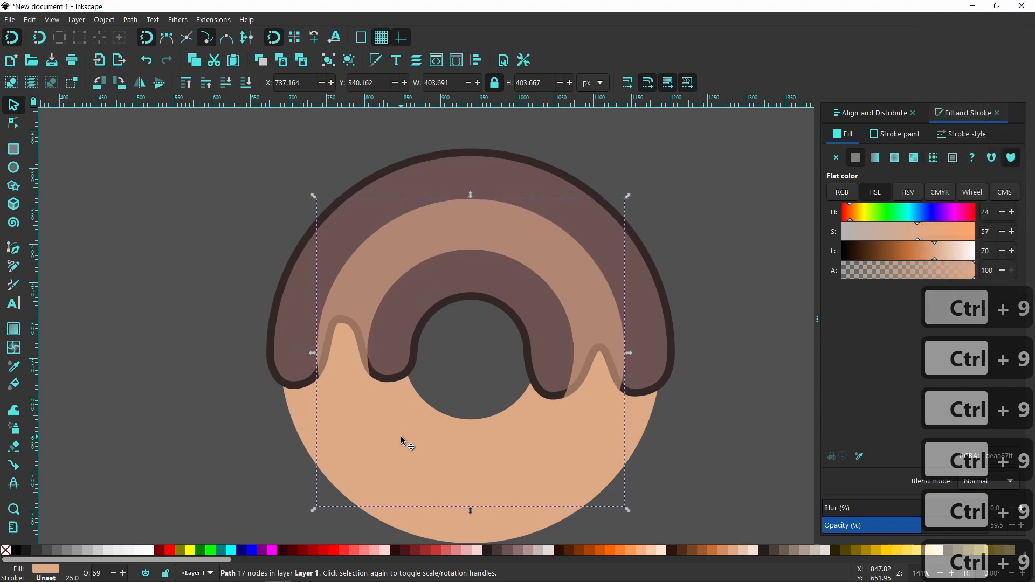
key("ctrl+9")
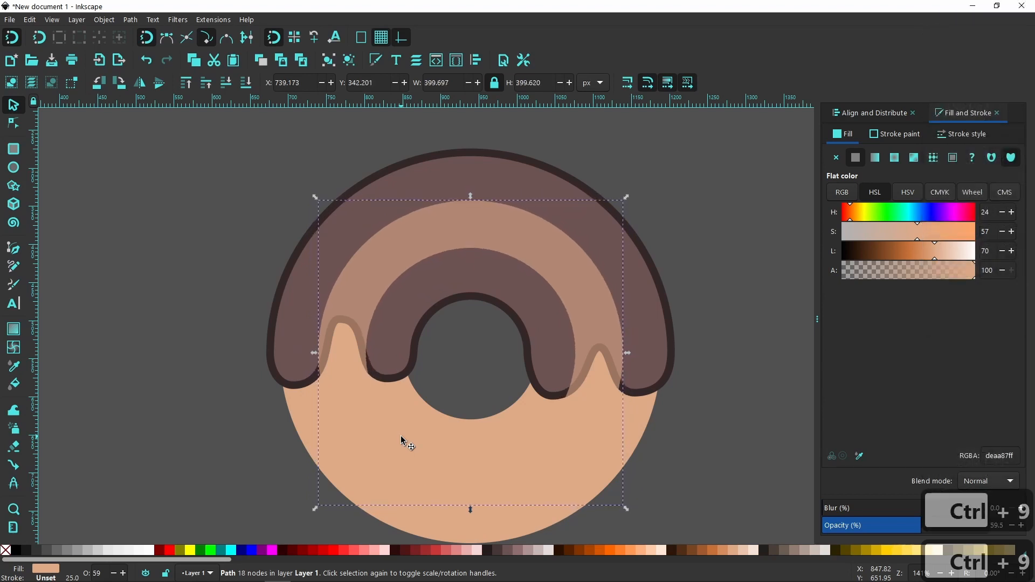
Step: Fill the narrow inset ring with white and duplicate it in place
left_click(772, 329)
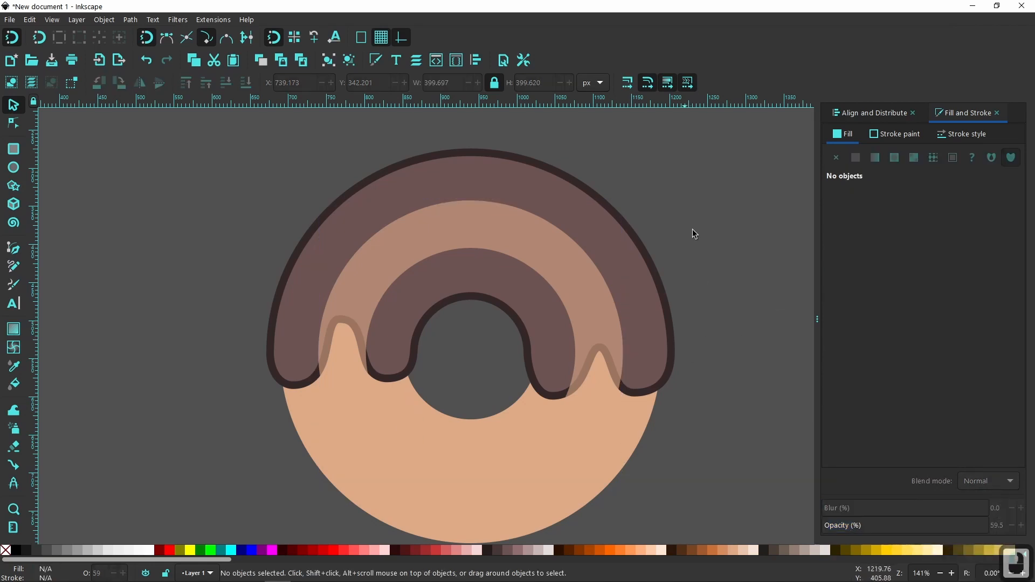
left_click(591, 337)
left_click(413, 444)
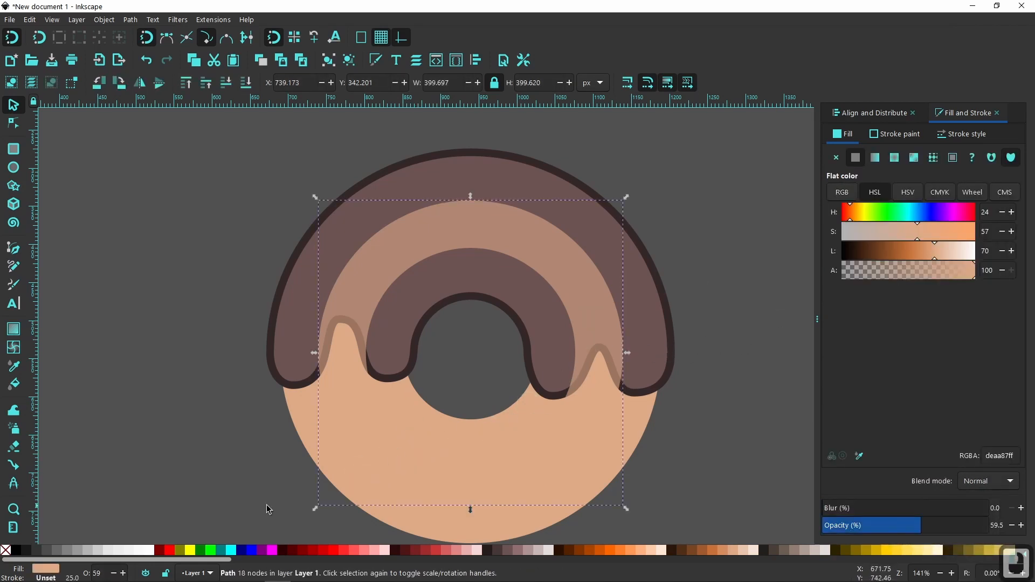
left_click(149, 550)
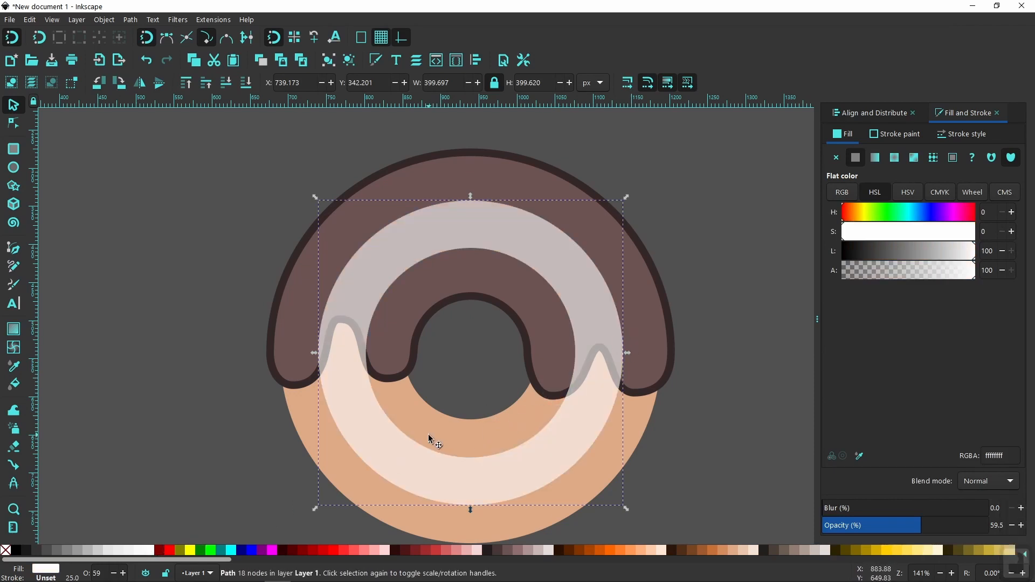
right_click(547, 467)
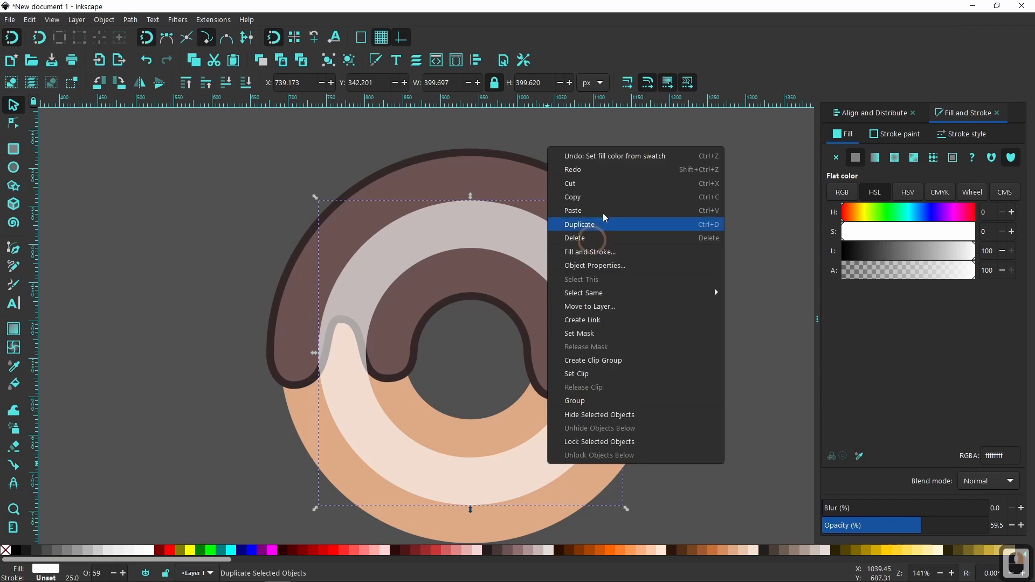
left_click(591, 229)
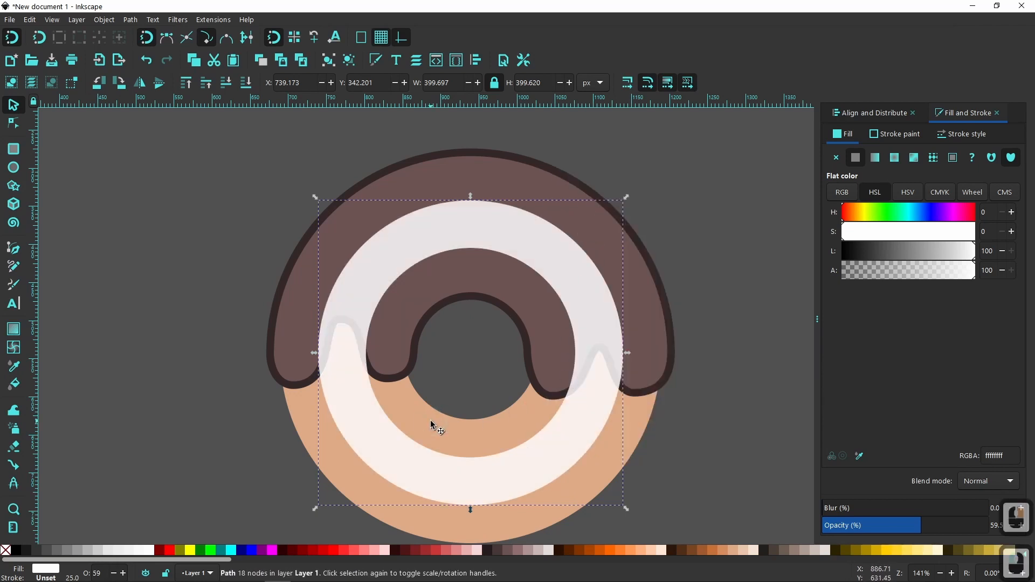
left_click(293, 299, "shift")
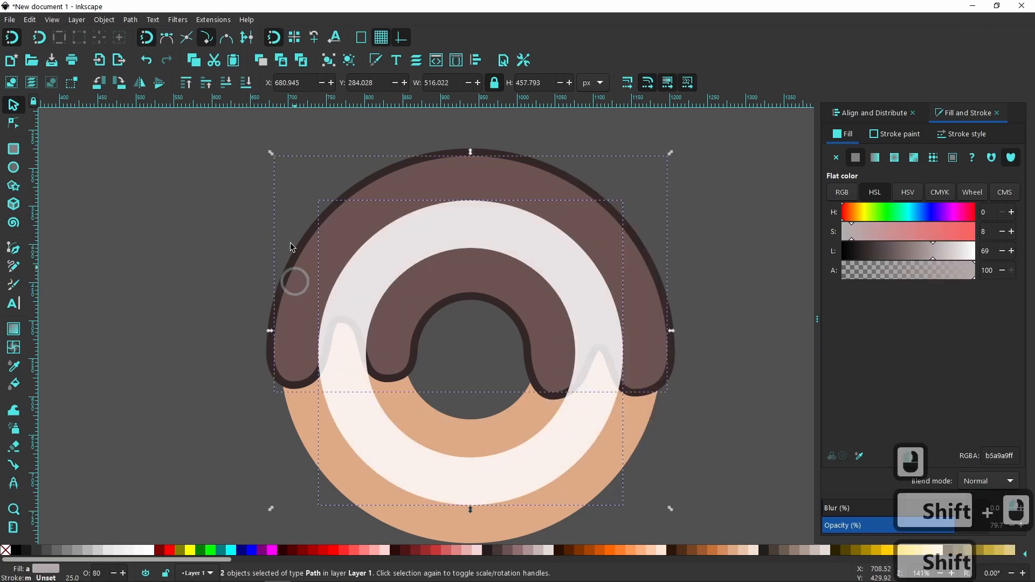
left_click(131, 21)
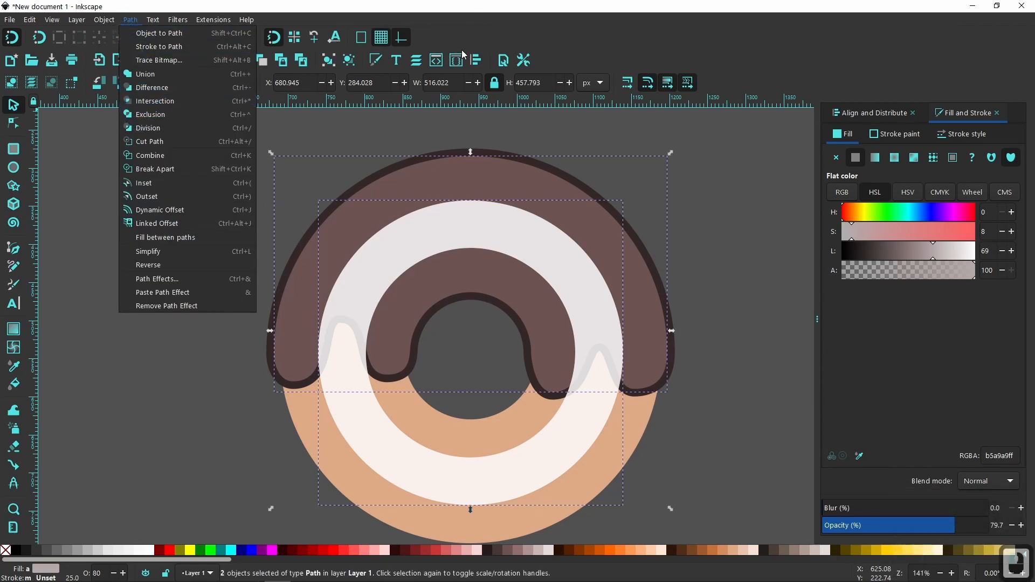
left_click(170, 406)
left_click(205, 298)
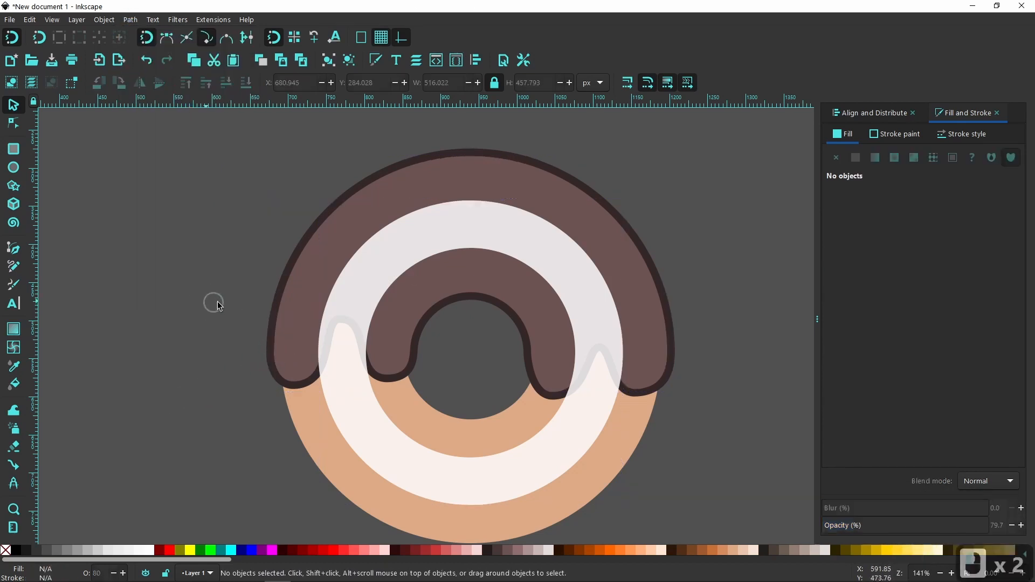
Step: Try insetting the original brown icing by two increments, and reverse it with two outsets
left_click(300, 321)
right_click(299, 320)
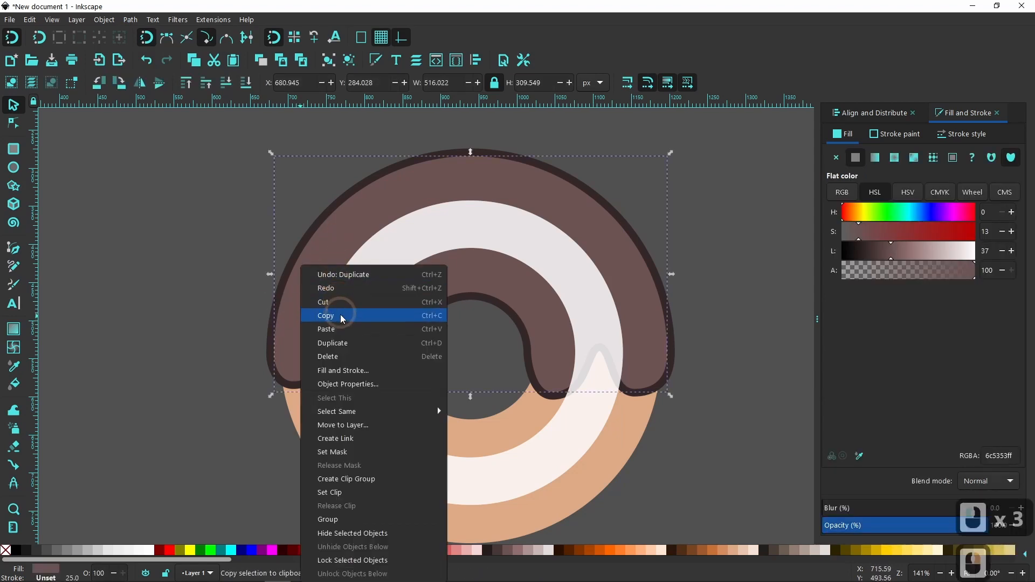
left_click(218, 185)
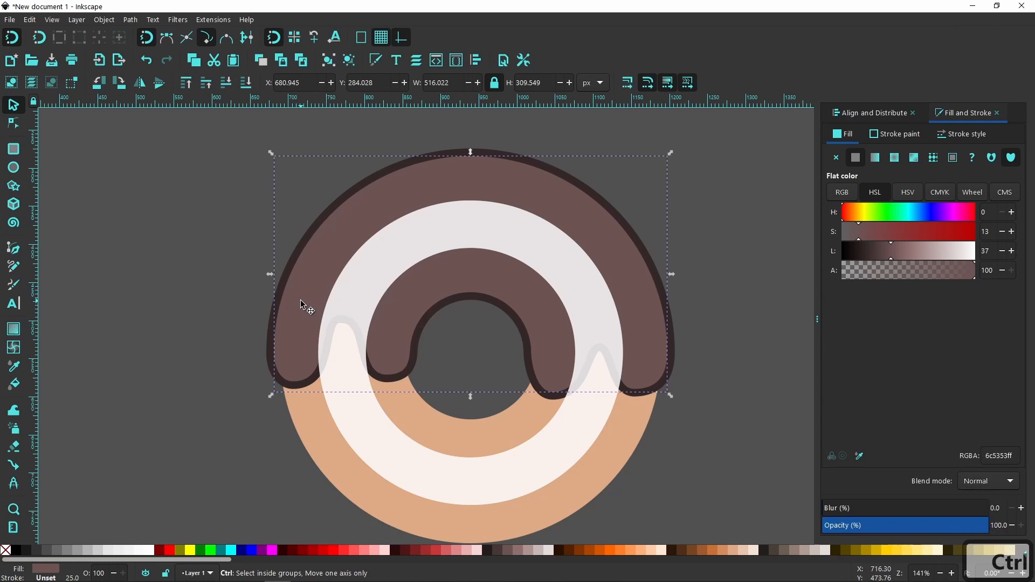
key("ctrl+9")
key("ctrl+9")
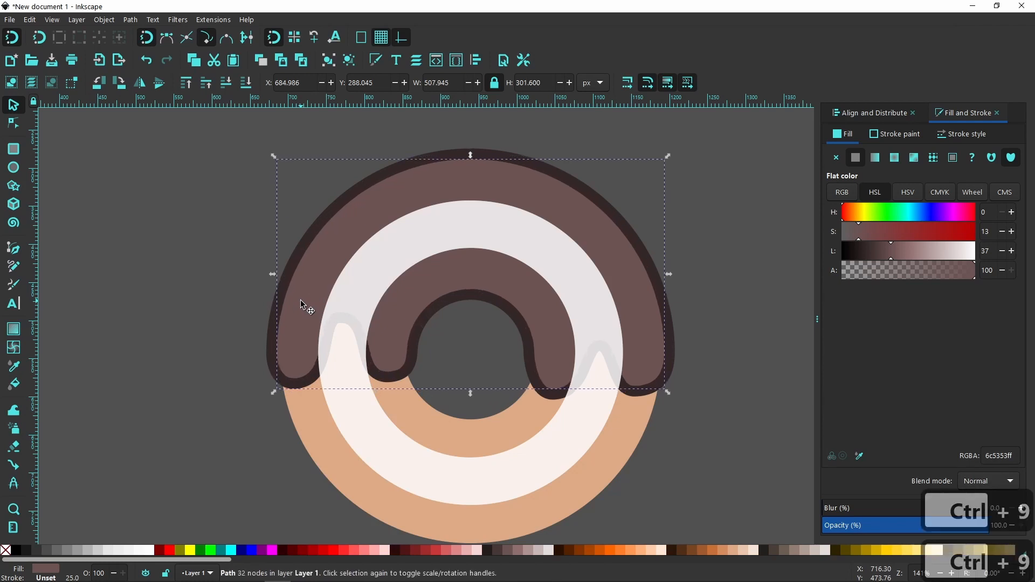
key("ctrl+0")
key("ctrl+0")
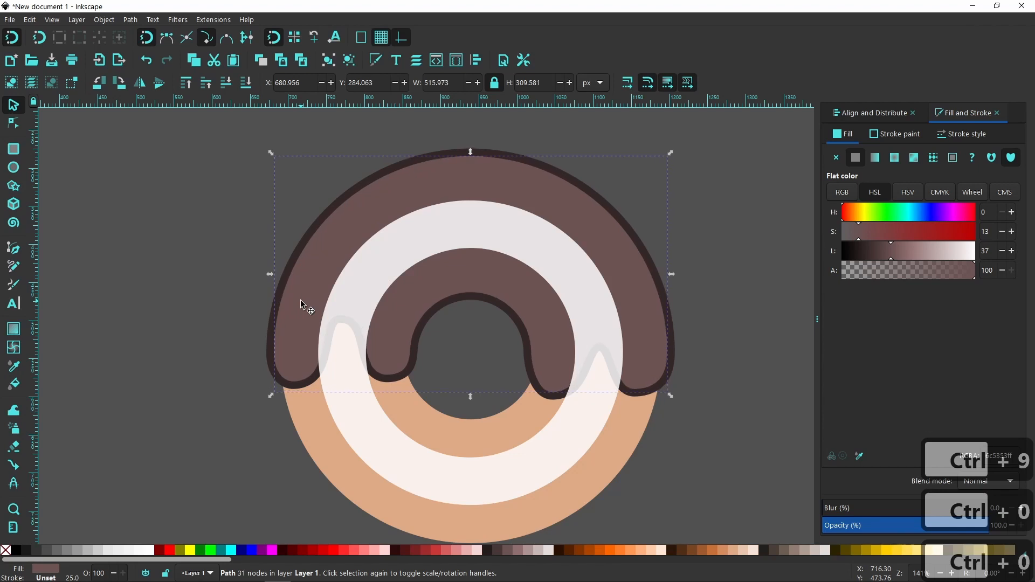
Step: Duplicate the brown icing and inset the copy by four increments to about 500 px wide
right_click(300, 300)
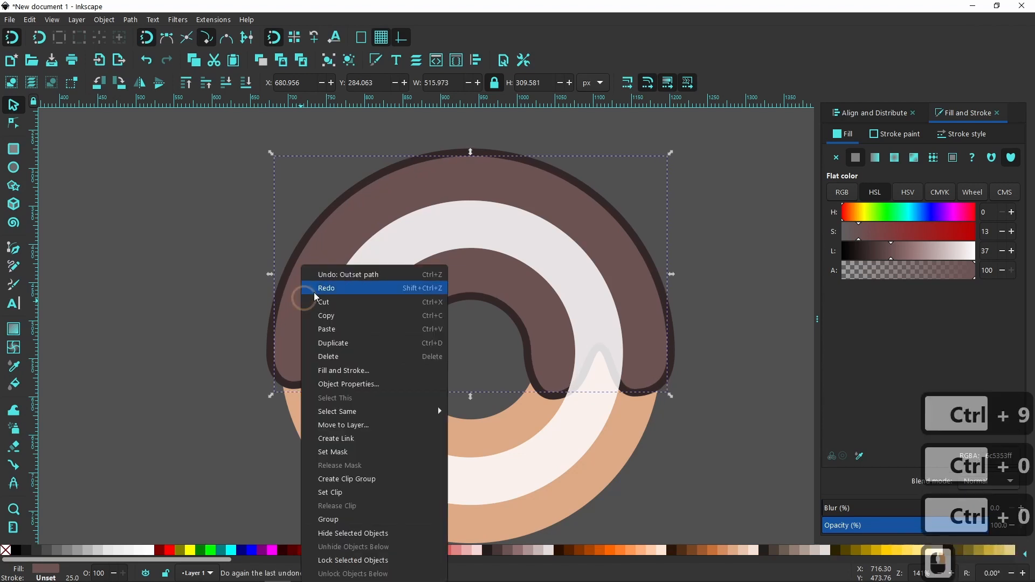
left_click(343, 345)
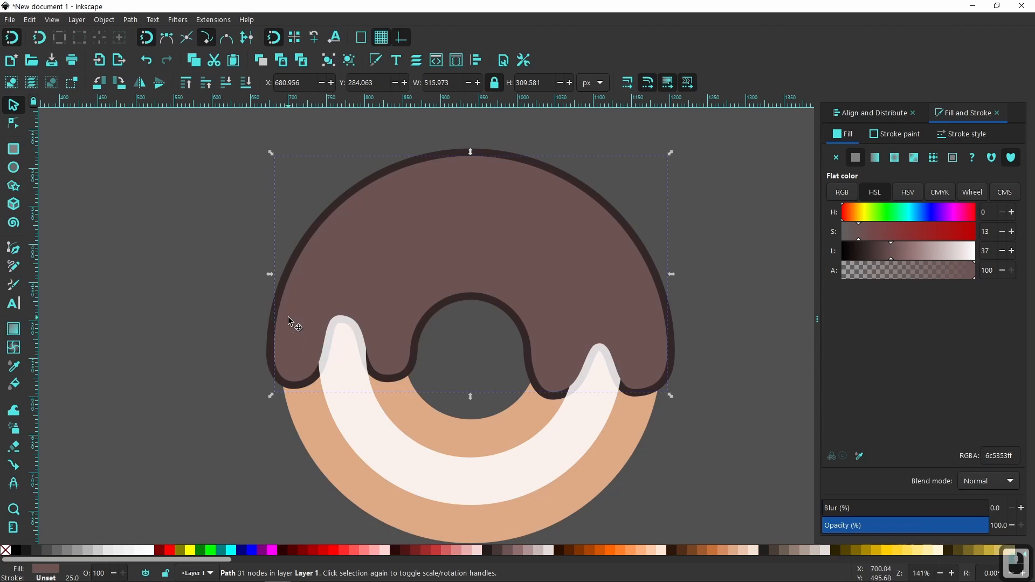
key("ctrl+9")
key("ctrl+9")
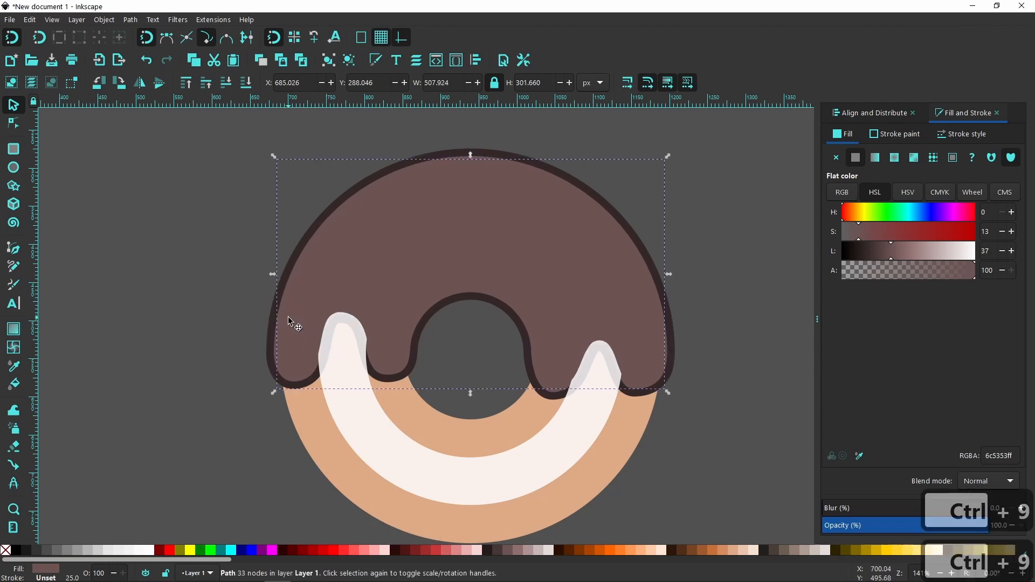
key("ctrl+9")
key("ctrl+9")
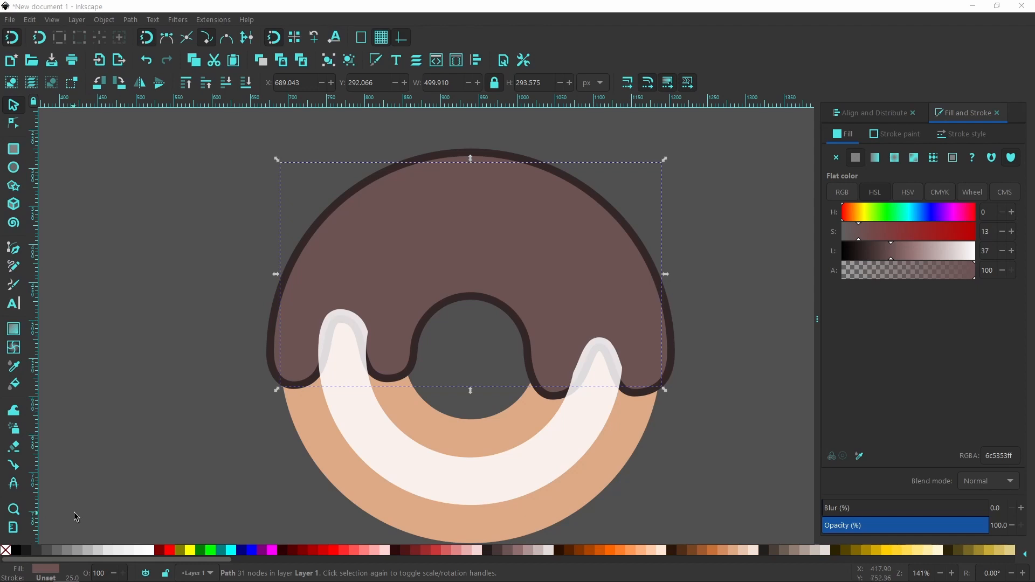
Step: Fill the inset icing copy with bright green and intersect it with the upper of the two white rings
left_click(211, 550)
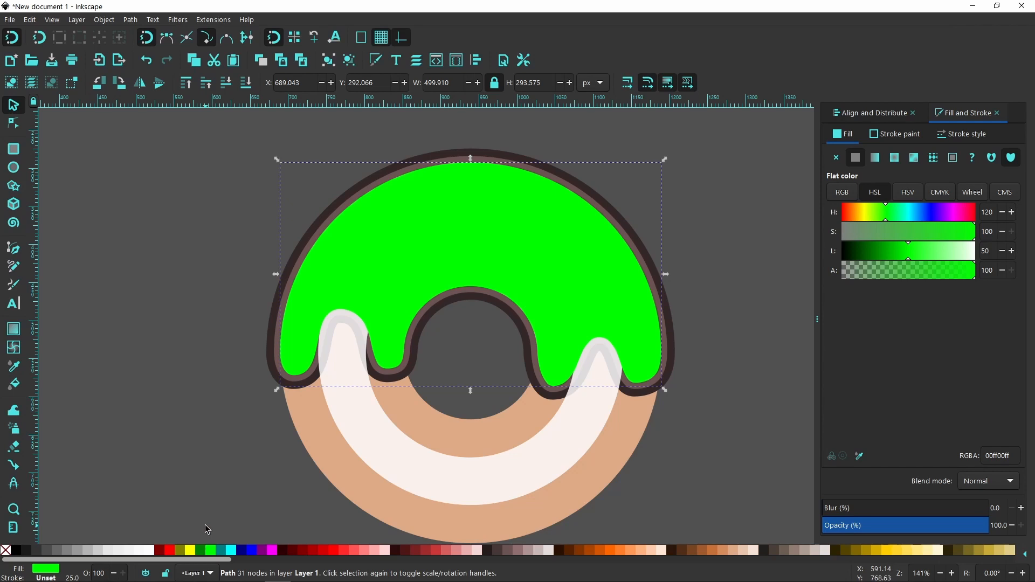
left_click(467, 487, "shift")
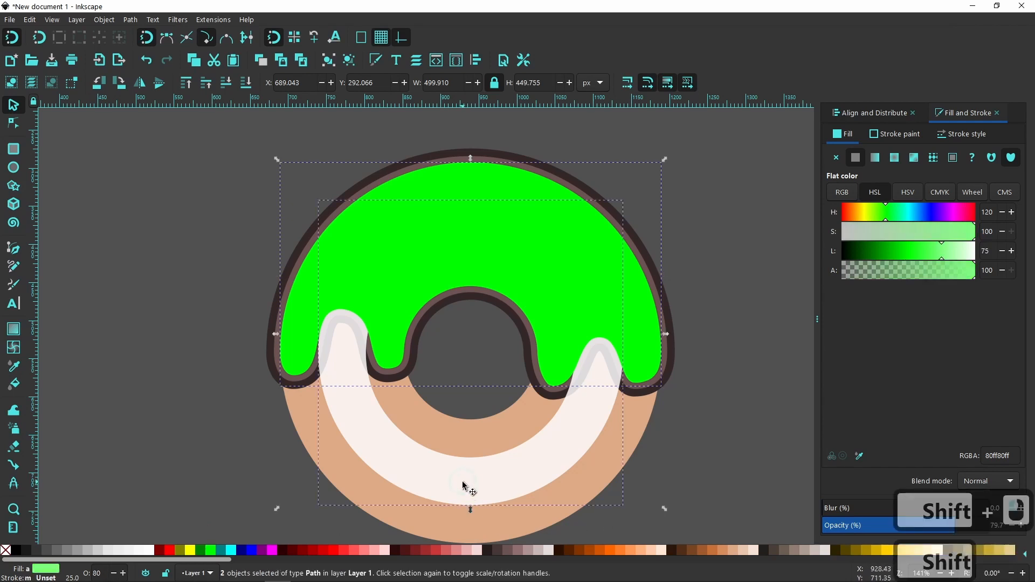
left_click(132, 20)
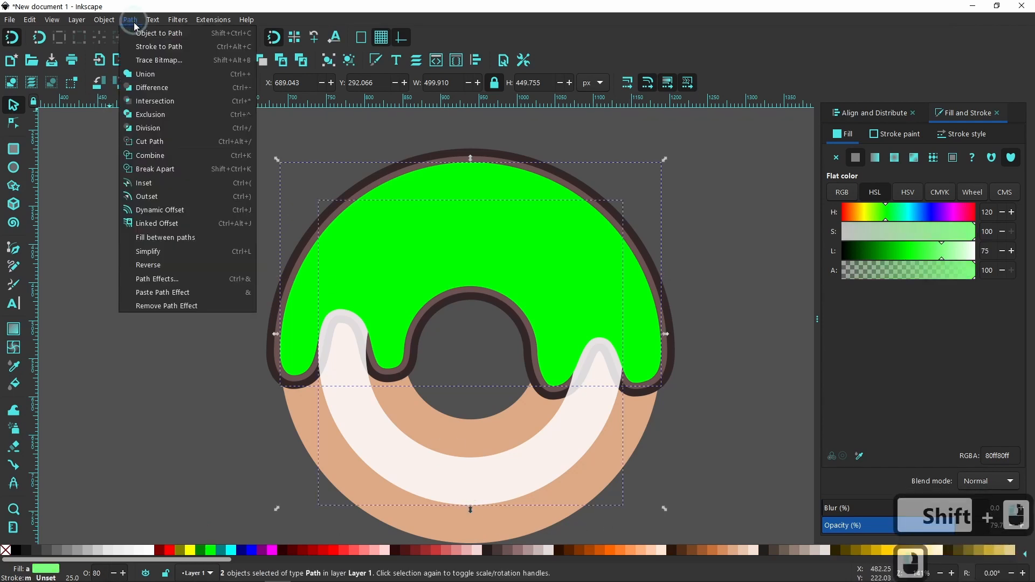
left_click(145, 101)
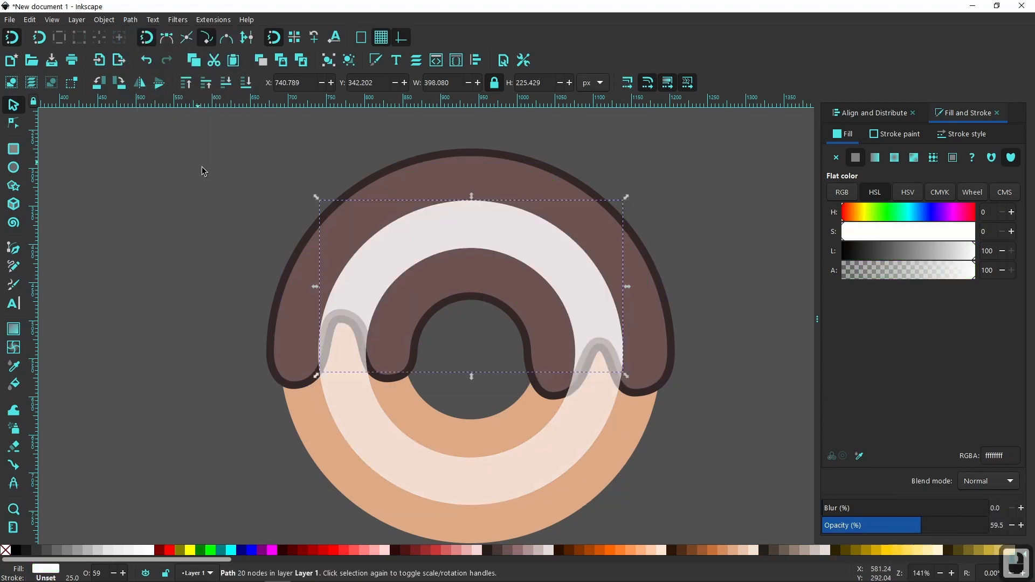
Step: Duplicate the dark outline shape behind the icing in place
left_click(270, 337)
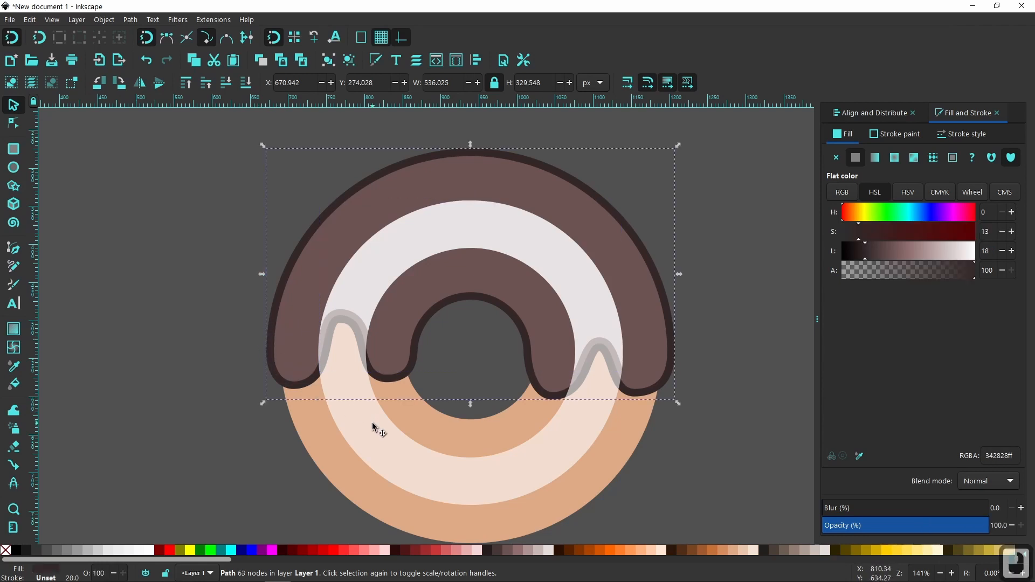
right_click(269, 332)
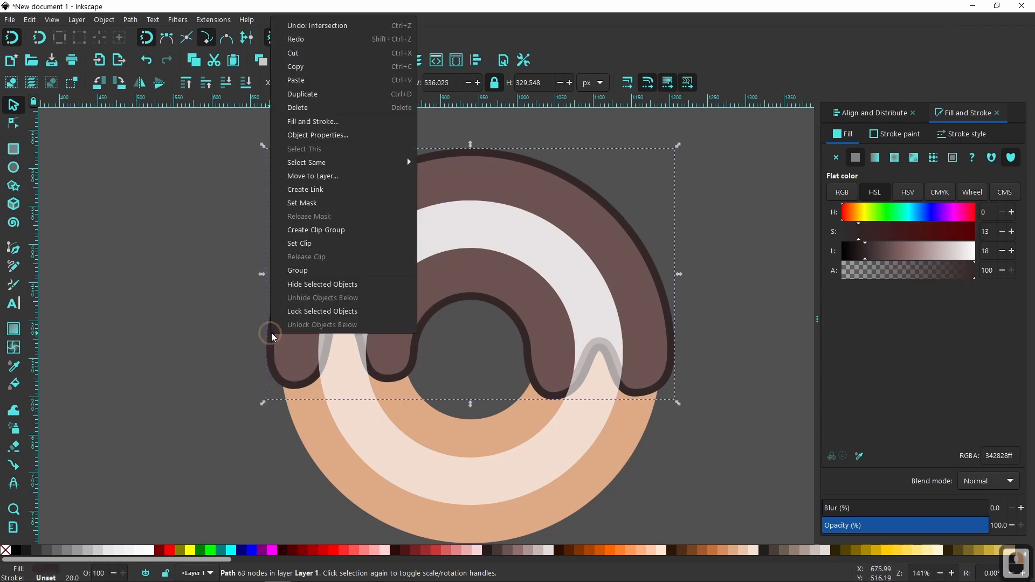
left_click(302, 92)
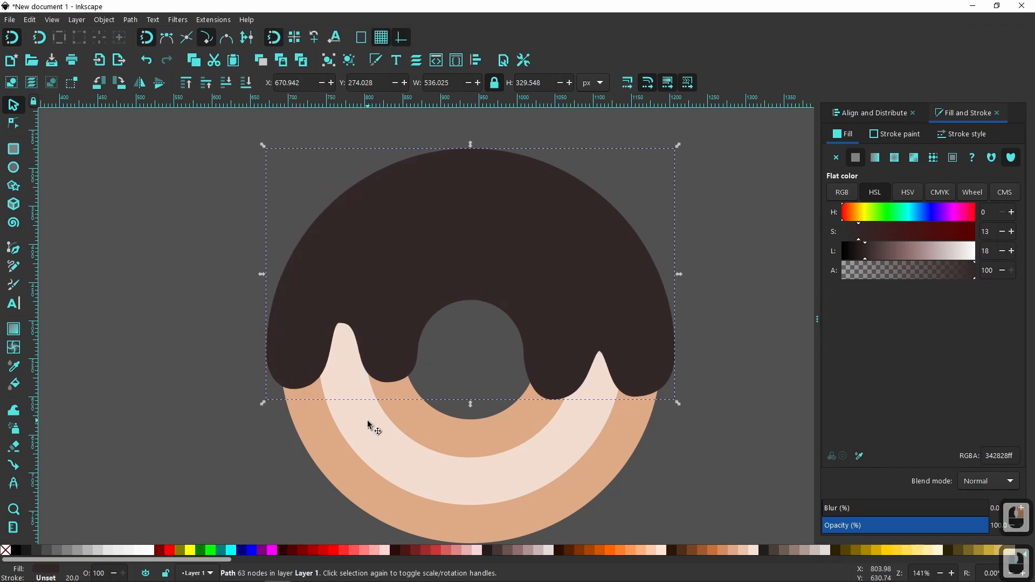
Step: Subtract the duplicated dark outline shape from the remaining semi-transparent white ring using Difference, and deselect the result
left_click(377, 434, "shift")
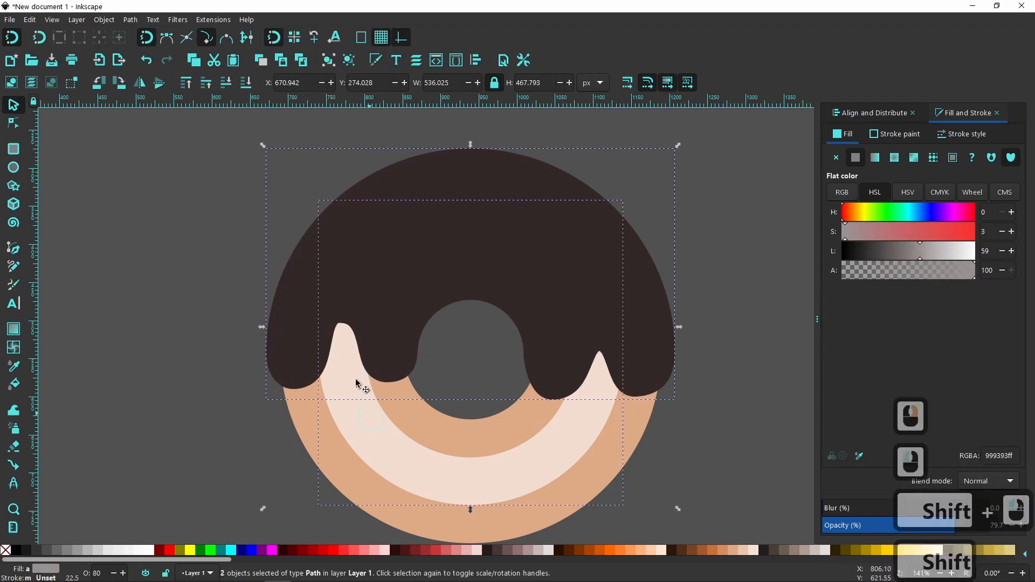
left_click(139, 24)
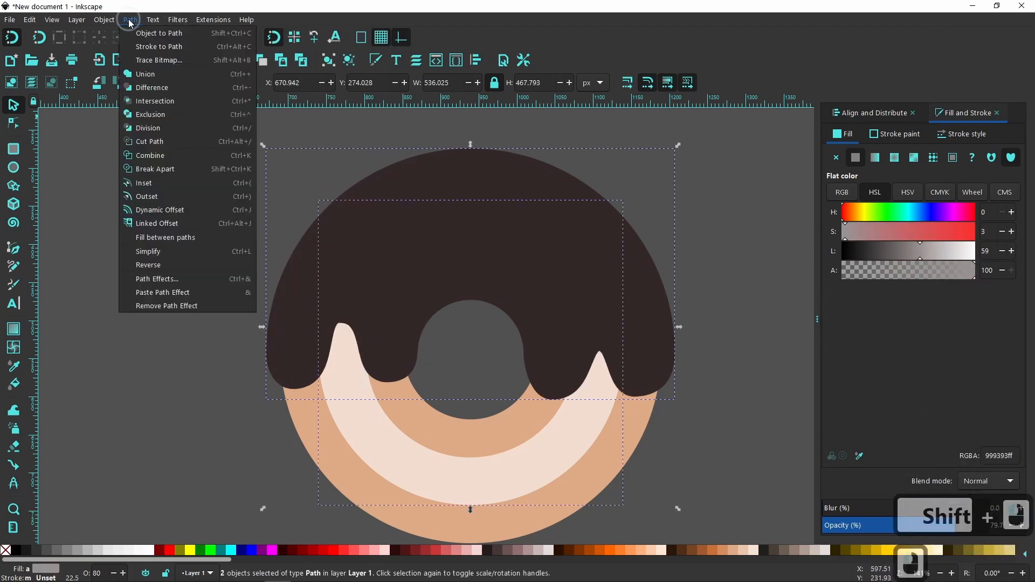
left_click(155, 89)
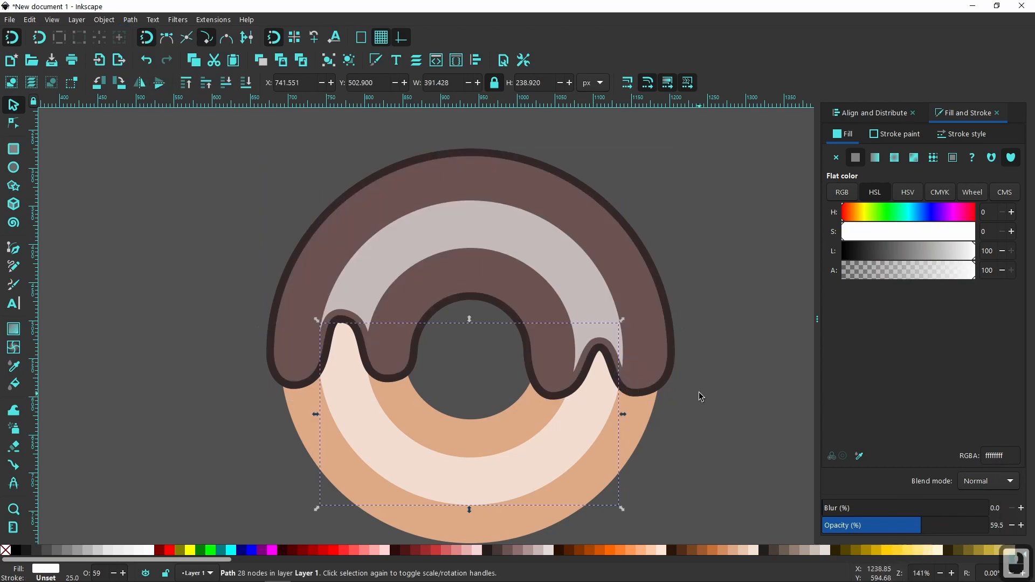
left_click_drag(712, 377, 663, 354)
left_click(713, 334)
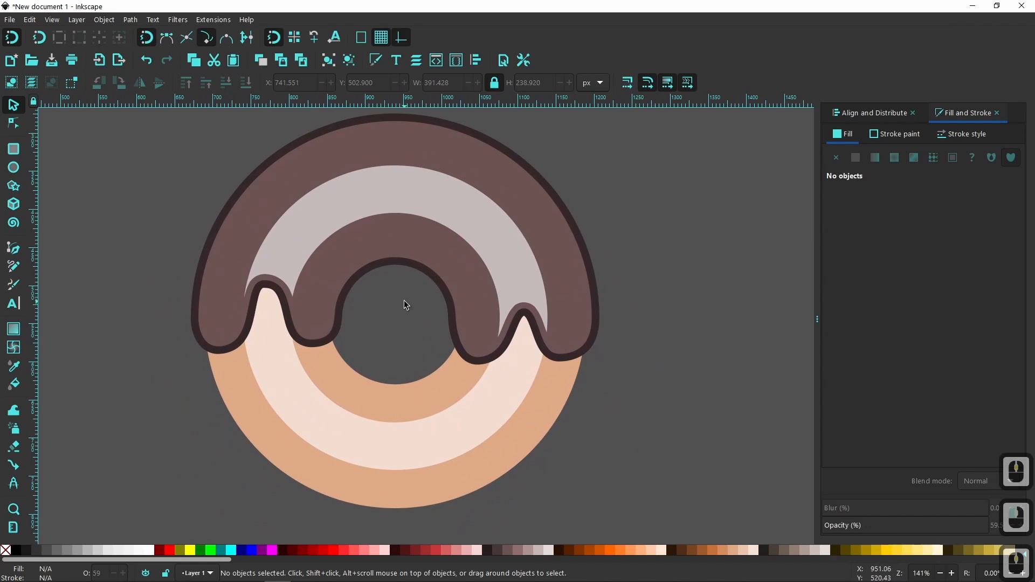
scroll(403, 300, "up", 4)
scroll(404, 300, "down", 4)
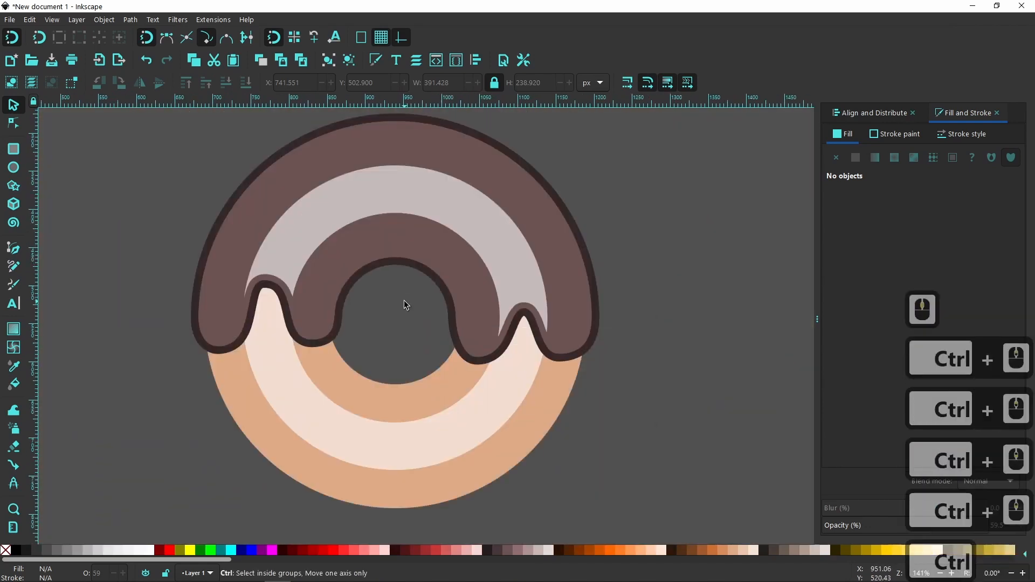
scroll(404, 301, "up", 3)
scroll(403, 302, "down", 3)
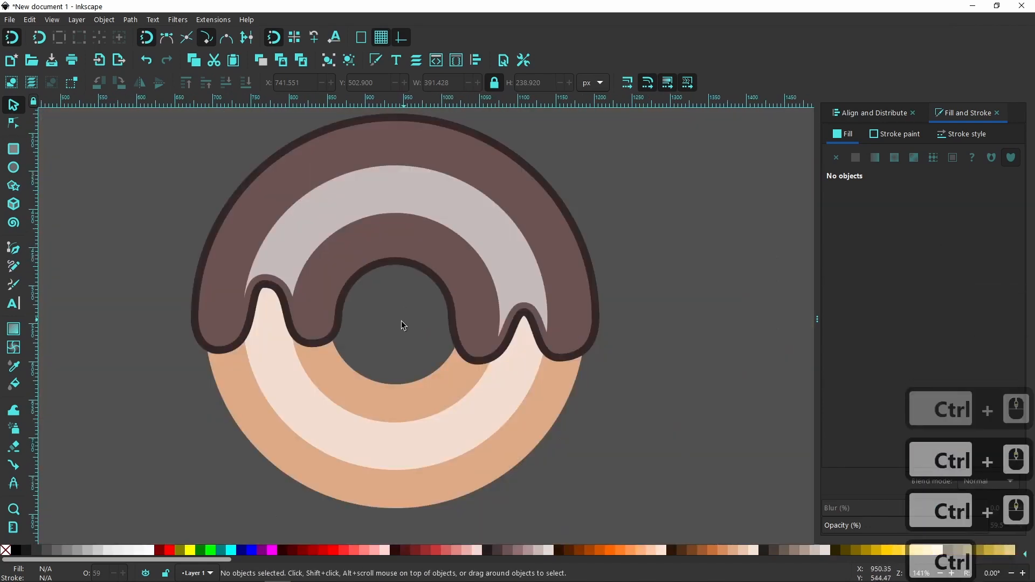
left_click(0, 338)
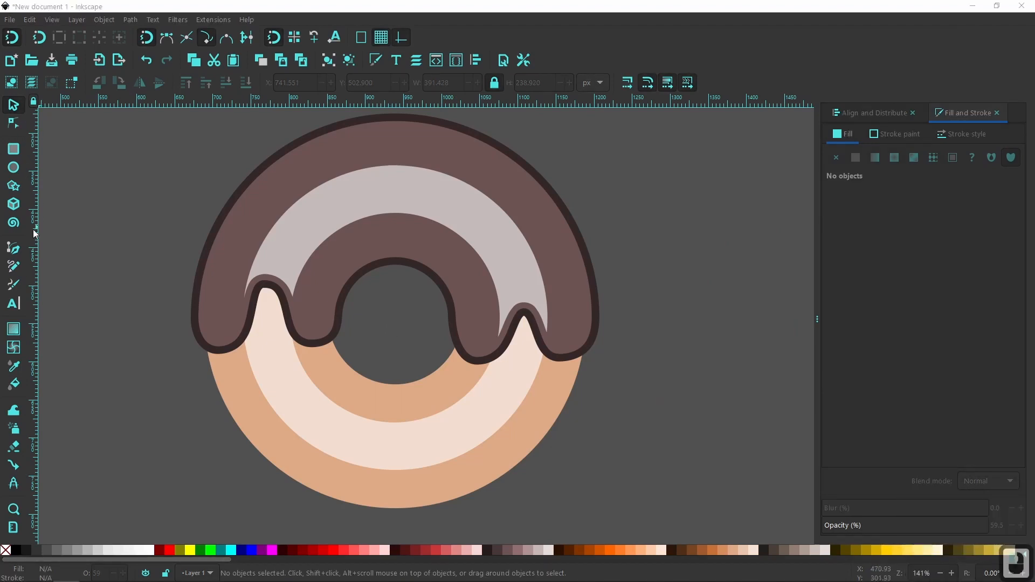
Step: Draw a small rounded rectangle about 35 by 6 px beside the donut and remove its stroke
left_click(13, 149)
left_click_drag(92, 242, 123, 252)
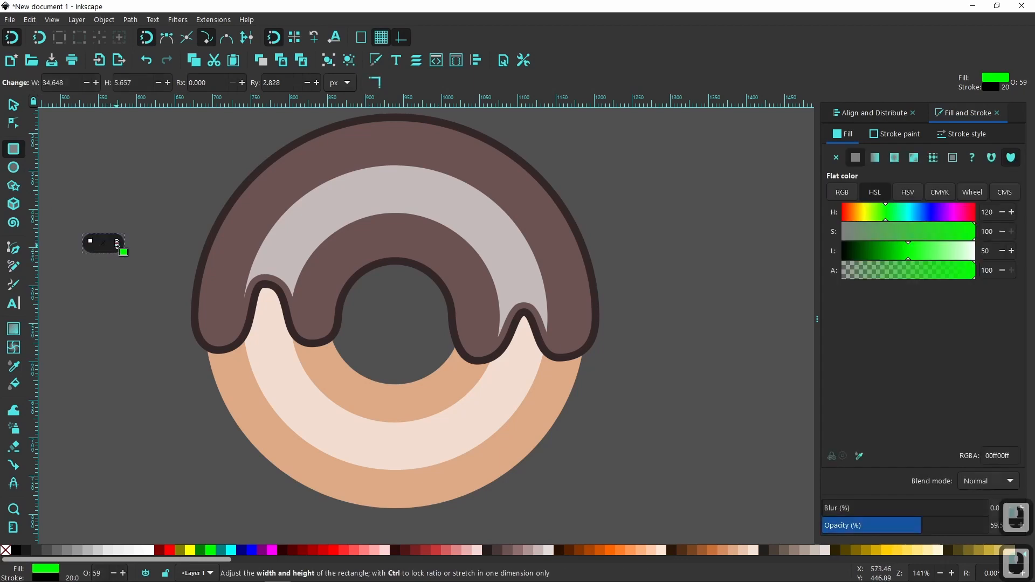
left_click(4, 550, "shift")
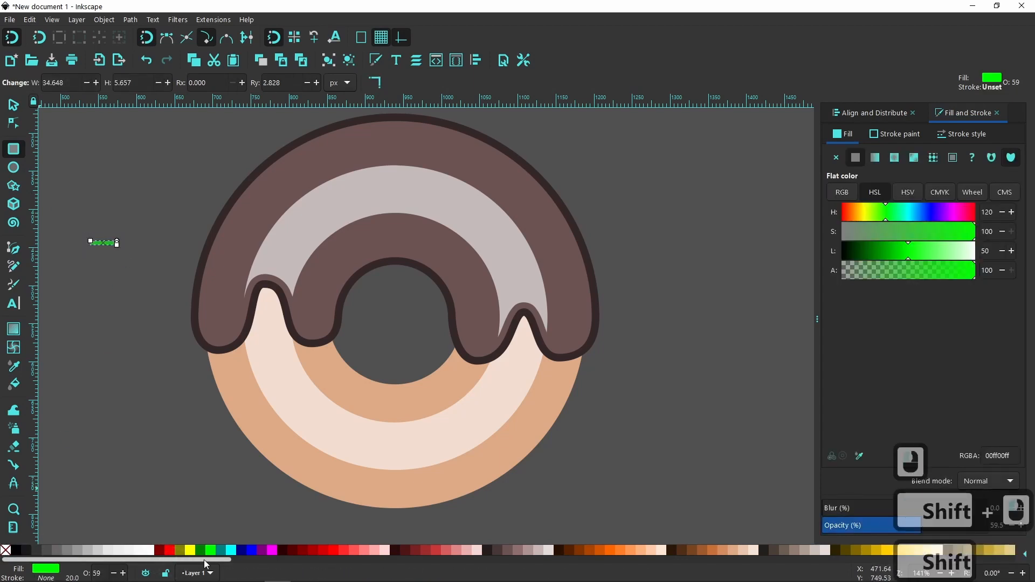
Step: Fill the small rounded rectangle with the darker green 00d400
left_click_drag(213, 559, 462, 560)
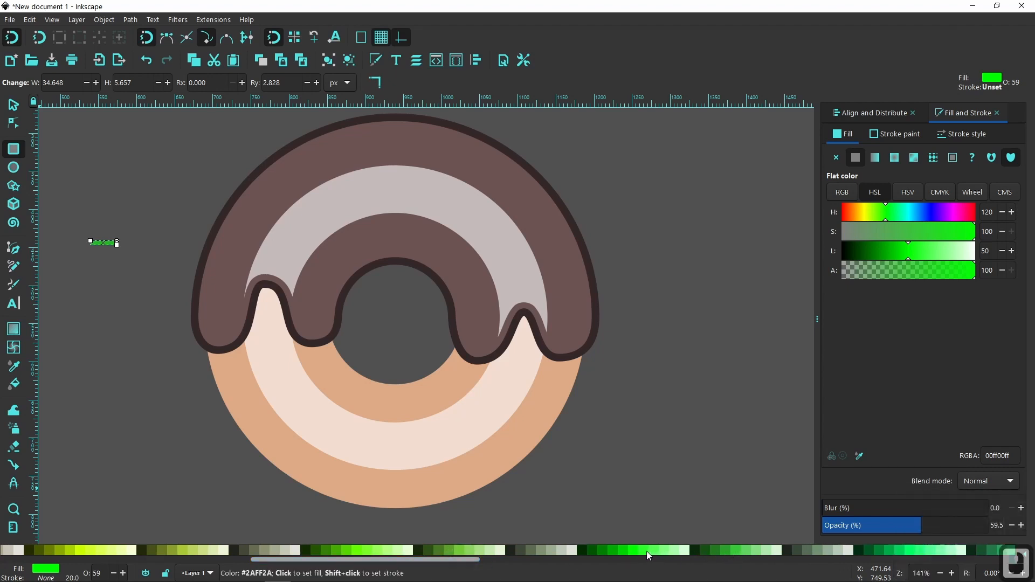
left_click(623, 551)
left_click_drag(623, 551, 89, 280)
scroll(72, 226, "up", 4, "ctrl")
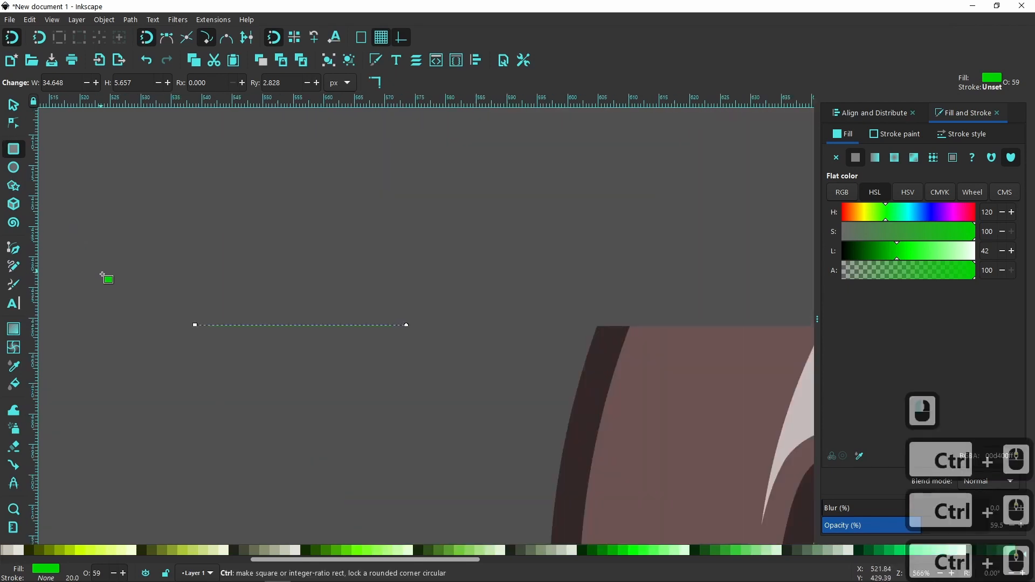
scroll(99, 269, "up", 2, "ctrl")
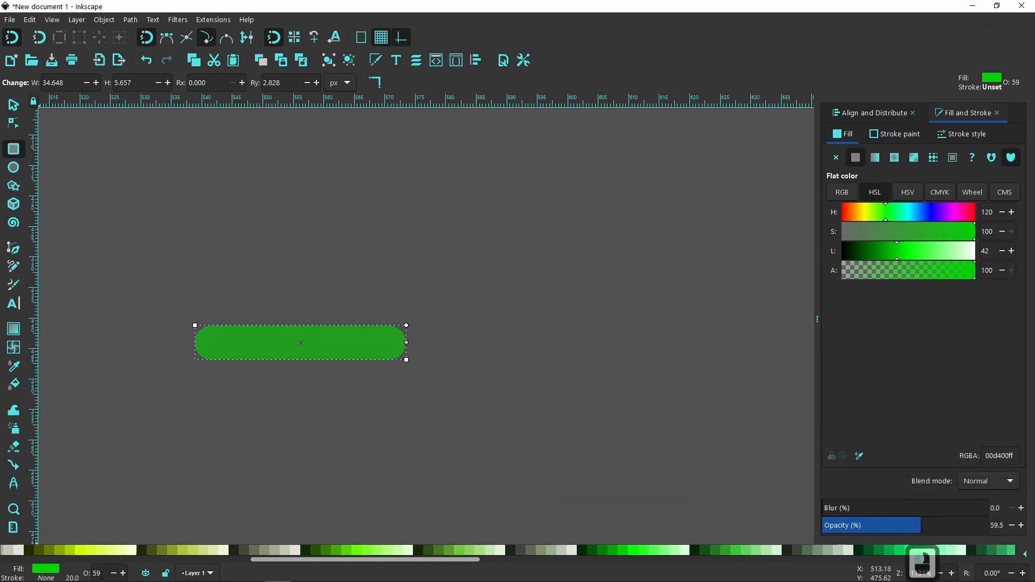
Step: Clear the small rounded rectangle's fill and stroke, and fill it with cyan (00ffff)
left_click_drag(273, 558, 24, 559)
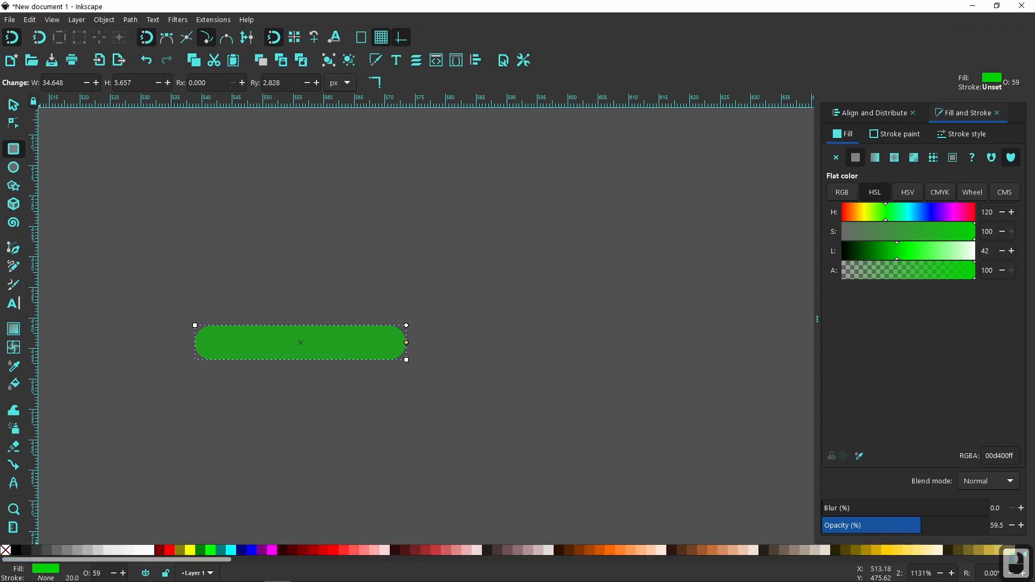
double_click(6, 550)
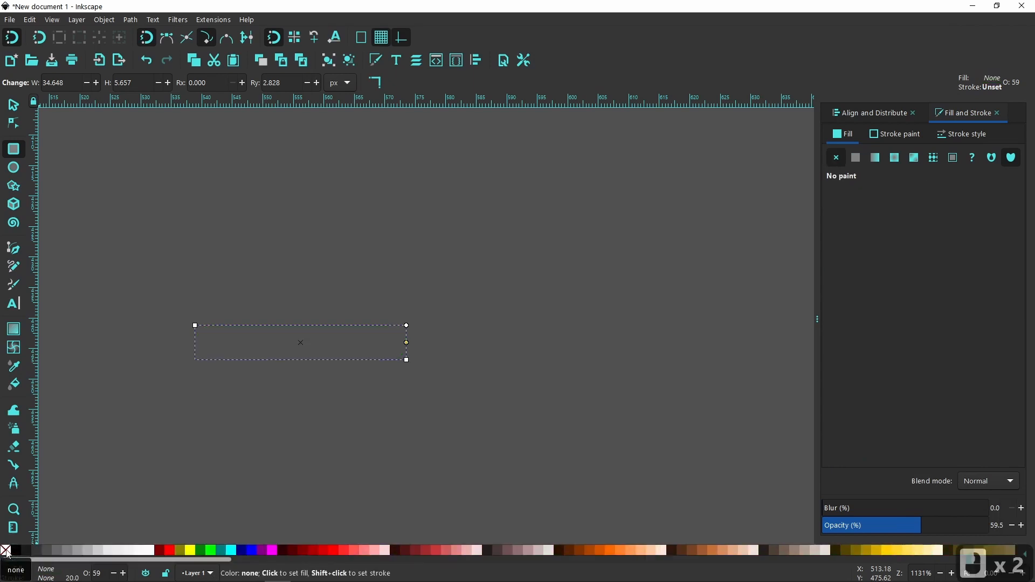
double_click(6, 550, "shift")
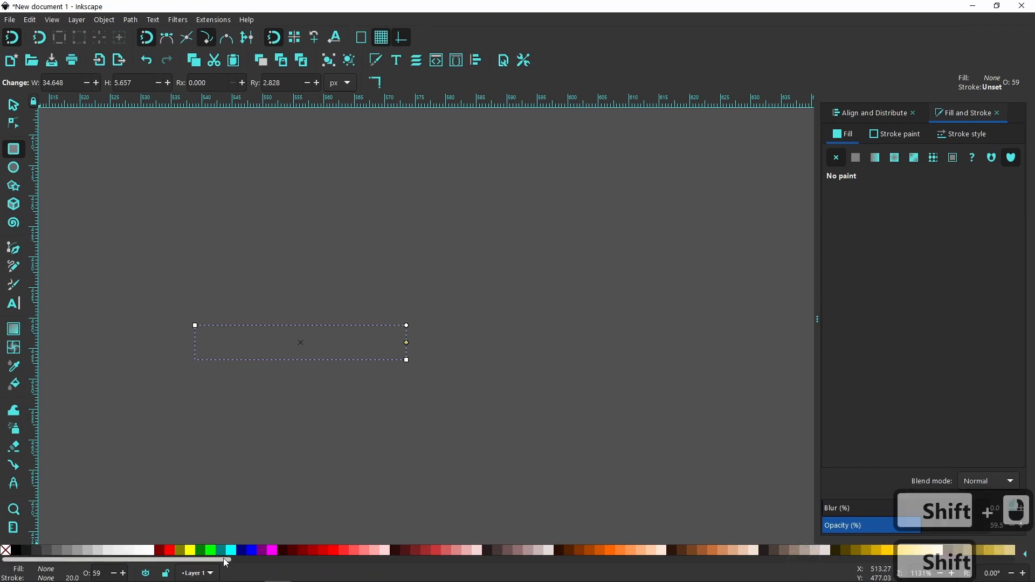
left_click(231, 550)
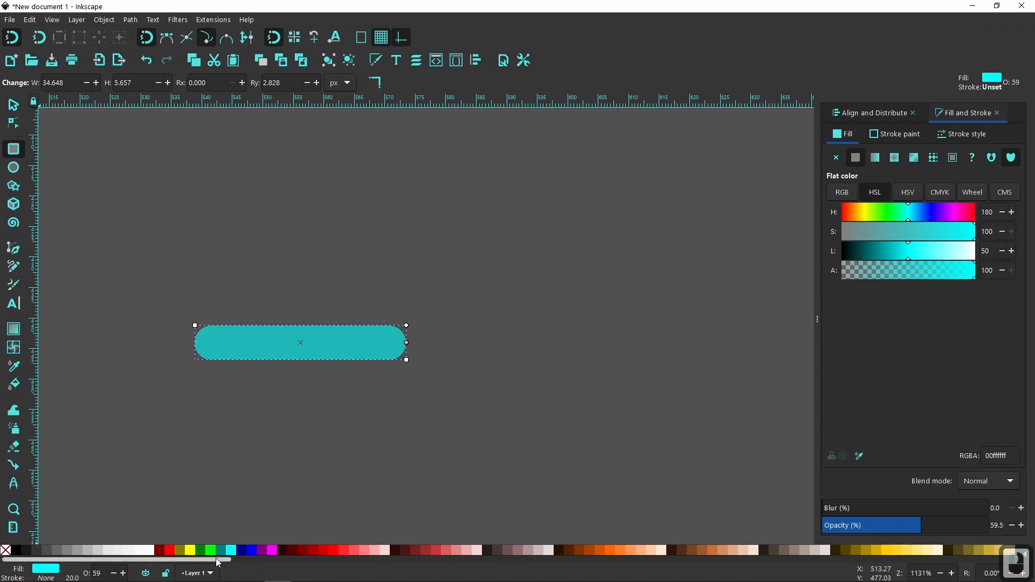
Step: Move the cyan sprinkle onto the lower-left area of the icing and rotate it to a diagonal slant rising to the right
scroll(297, 463, "down", 6, "ctrl")
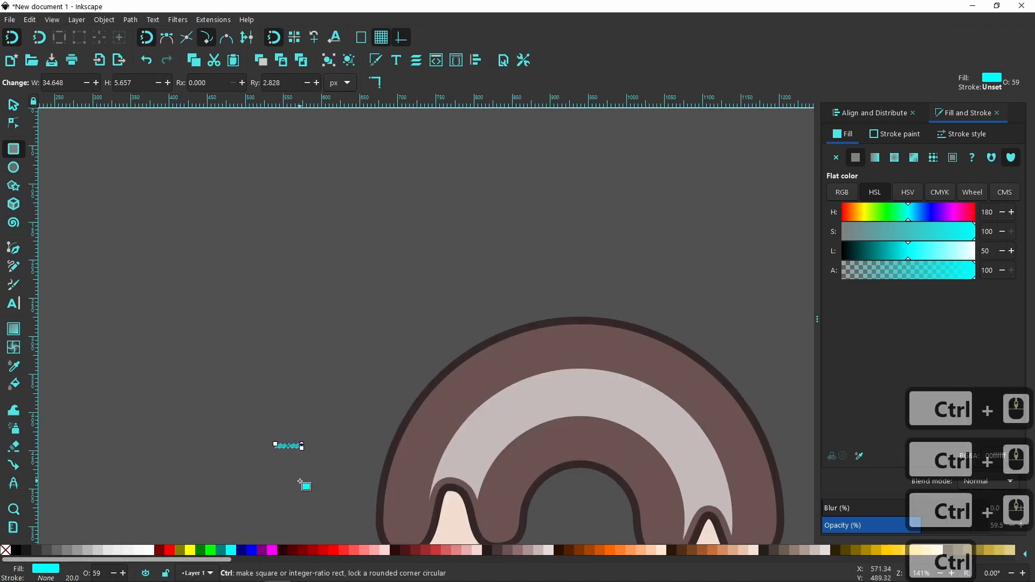
left_click_drag(306, 475, 165, 372)
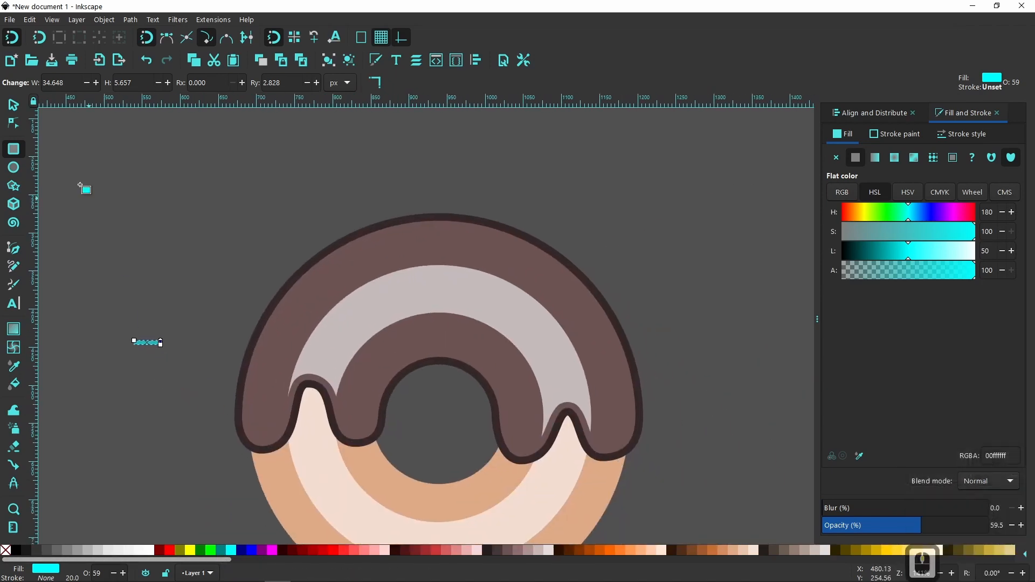
left_click(14, 105)
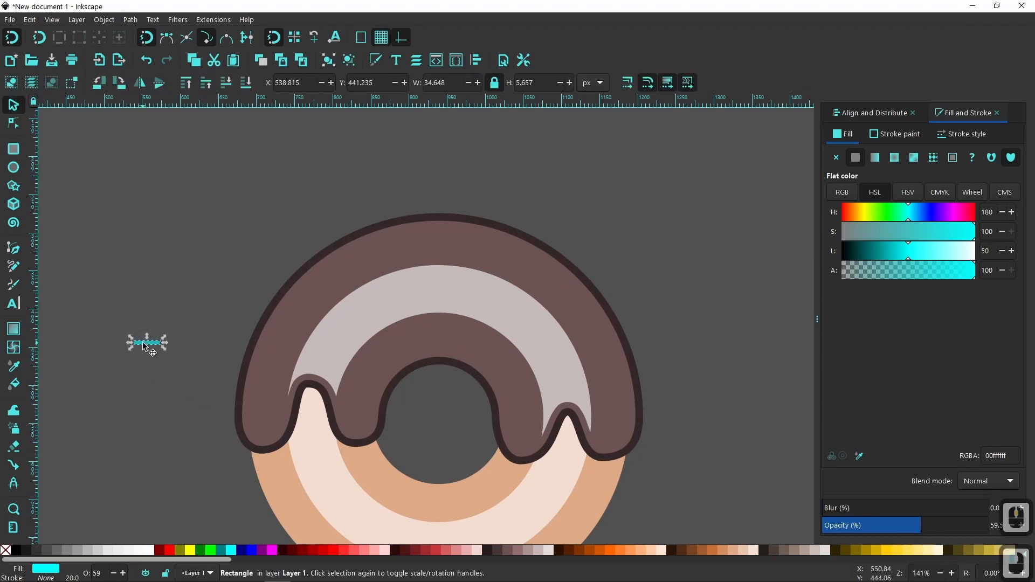
left_click_drag(143, 342, 303, 342)
left_click(299, 353)
scroll(297, 353, "up", 2, "ctrl")
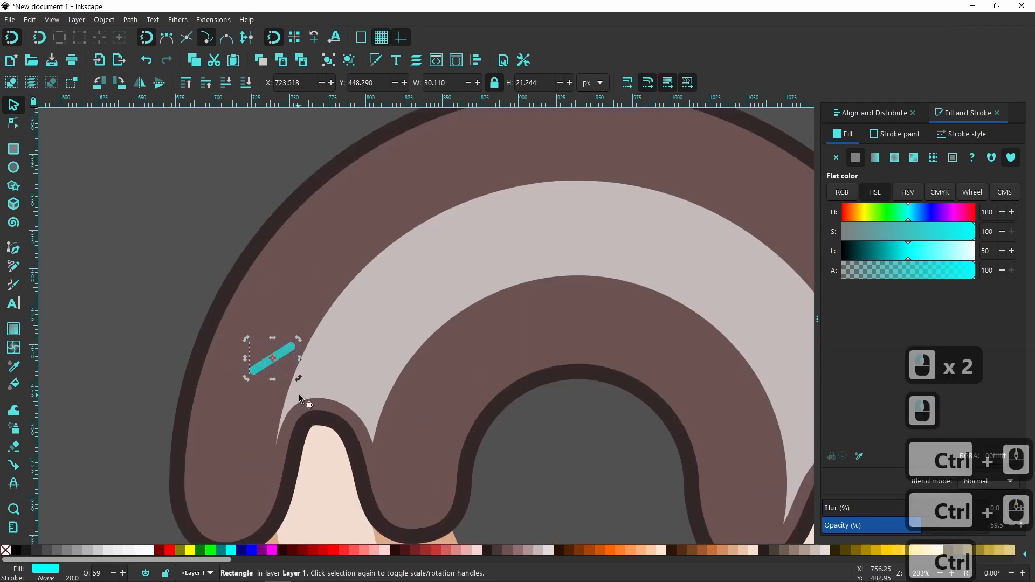
left_click(283, 352)
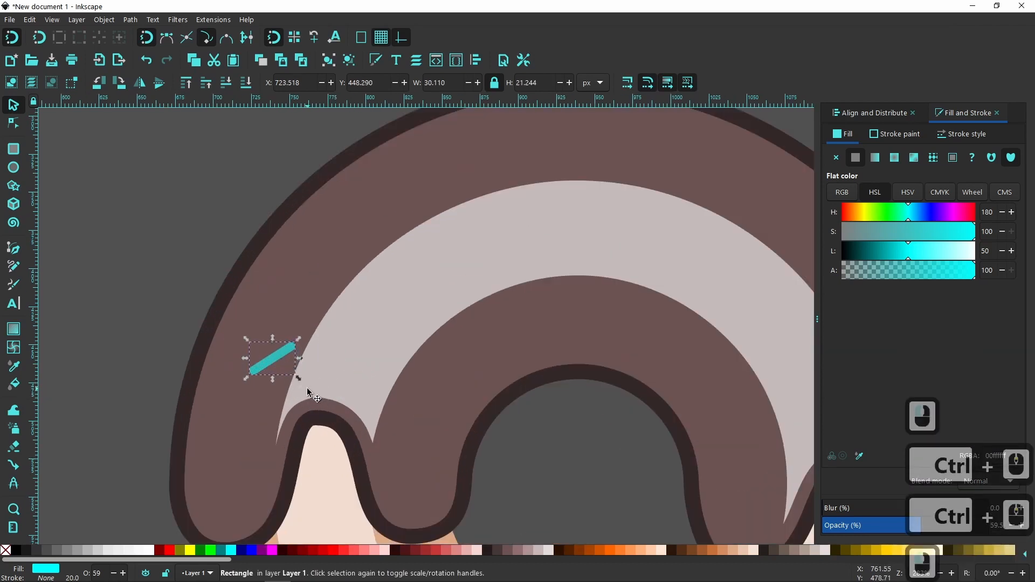
Step: Duplicate the cyan sprinkle and stamp copies of it across the left half of the icing
key("ctrl+d")
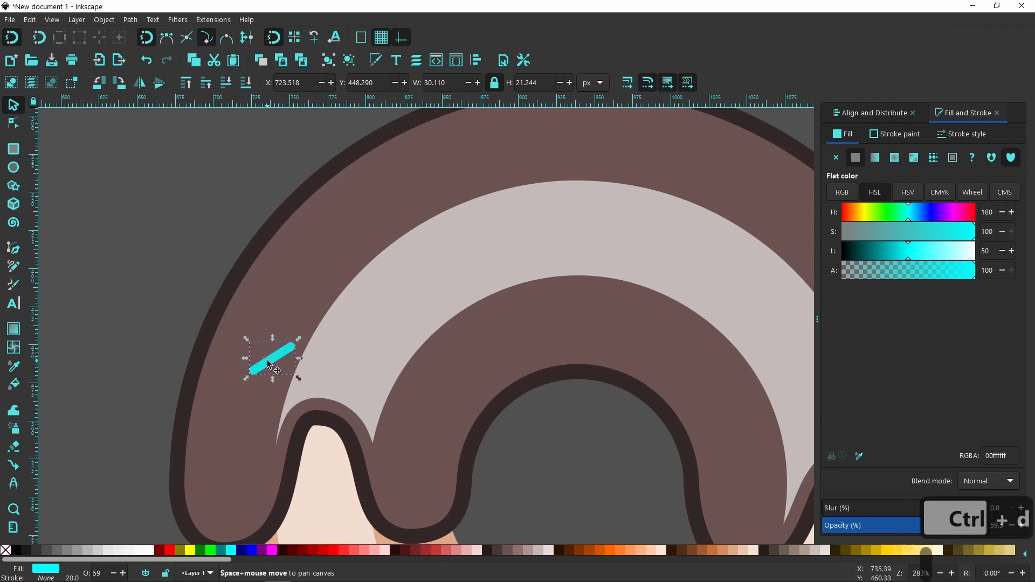
key("space")
mouse_move(257, 325)
left_mouse_down()
mouse_move(323, 304)
mouse_move(387, 314)
mouse_move(405, 360)
mouse_move(439, 289)
mouse_move(392, 165)
mouse_move(306, 202)
mouse_move(313, 244)
mouse_move(354, 252)
mouse_move(456, 181)
left_mouse_up()
key("space")
key("space")
key("space")
key("space")
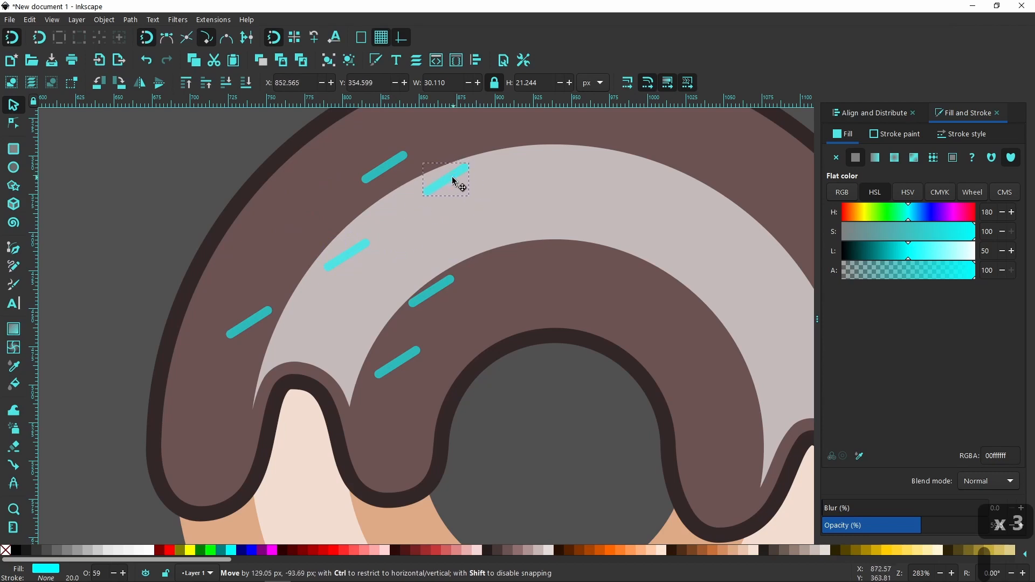
Step: Stamp further sprinkle copies along the inner edge and upper right of the icing
mouse_move(538, 178)
left_mouse_down()
mouse_move(608, 234)
mouse_move(589, 259)
mouse_move(603, 256)
mouse_move(694, 311)
mouse_move(748, 446)
mouse_move(808, 252)
mouse_move(804, 226)
left_mouse_up()
key("space")
key("space")
key("space")
scroll(733, 258, "down", 2)
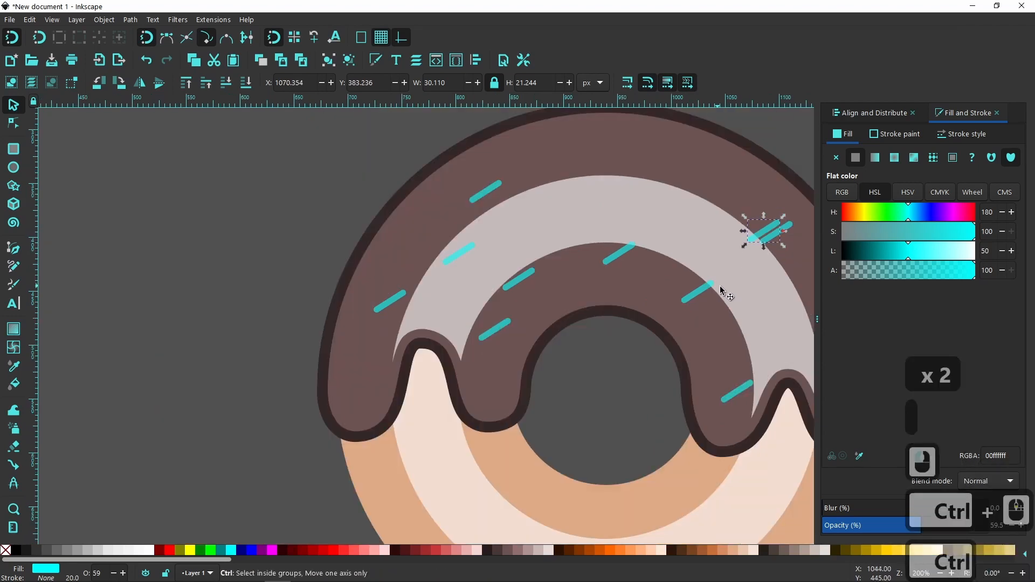
left_click_drag(703, 304, 552, 320)
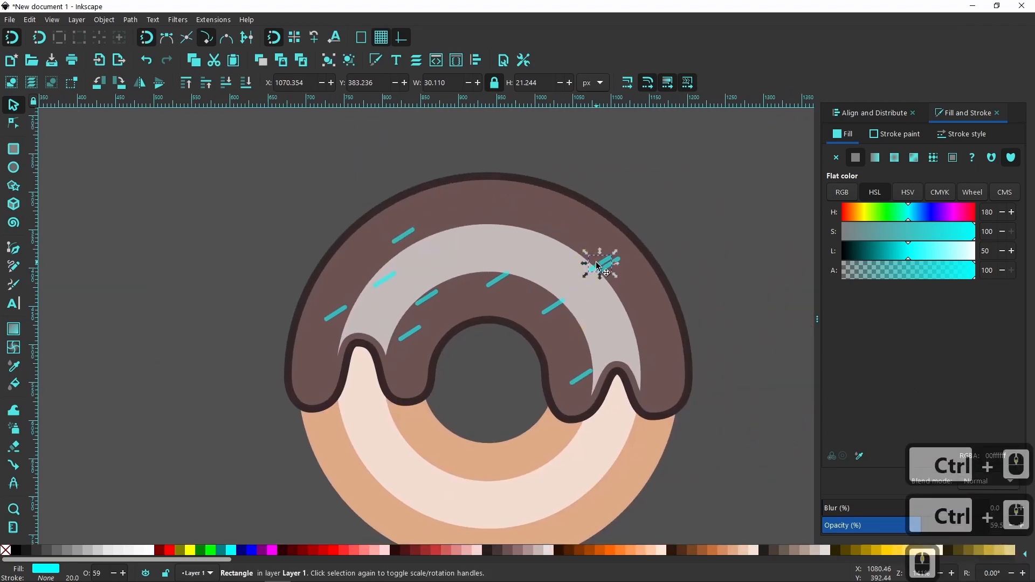
Step: Fill the remaining gaps on the icing with more stamped sprinkle copies, ending near the upper-left outer edge
mouse_move(600, 268)
left_mouse_down()
mouse_move(473, 201)
mouse_move(539, 261)
mouse_move(638, 322)
mouse_move(633, 336)
mouse_move(597, 322)
left_mouse_up()
key("space")
key("space")
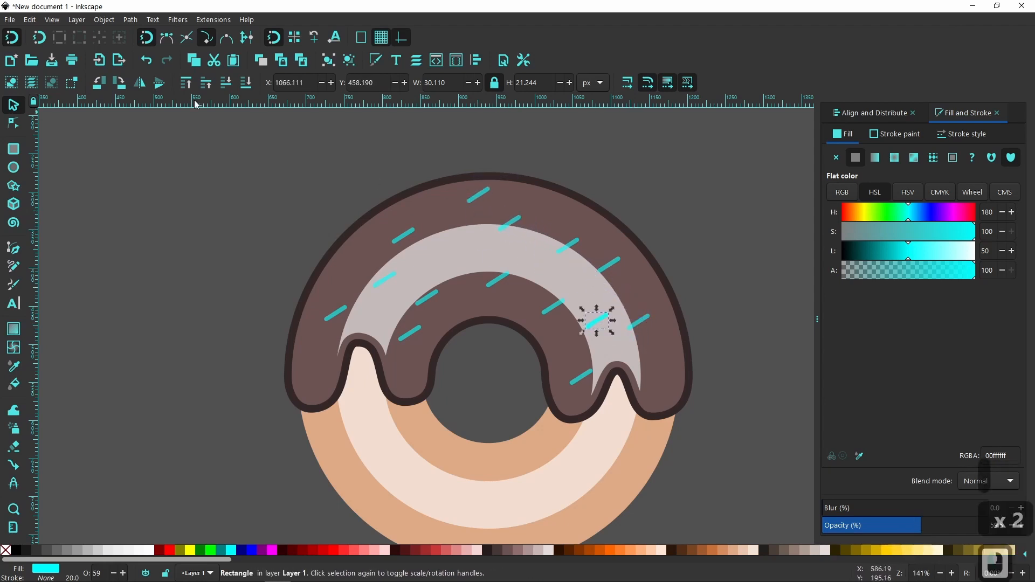
left_click(254, 62)
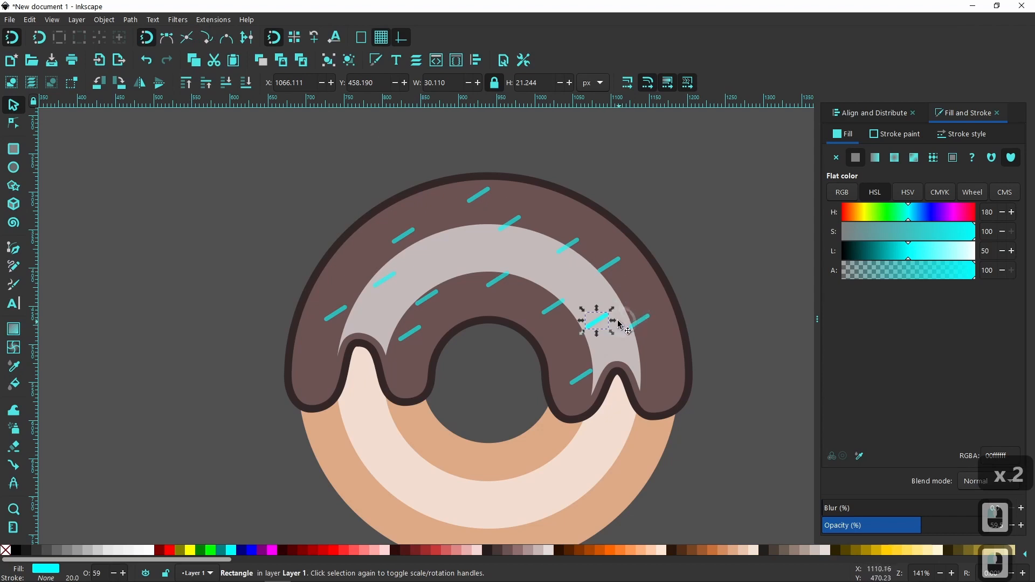
mouse_move(600, 318)
left_mouse_down()
mouse_move(658, 359)
mouse_move(662, 380)
mouse_move(501, 257)
mouse_move(465, 246)
mouse_move(465, 308)
mouse_move(376, 252)
mouse_move(368, 265)
mouse_move(349, 262)
mouse_move(260, 225)
mouse_move(353, 256)
left_mouse_up()
key("space")
key("space")
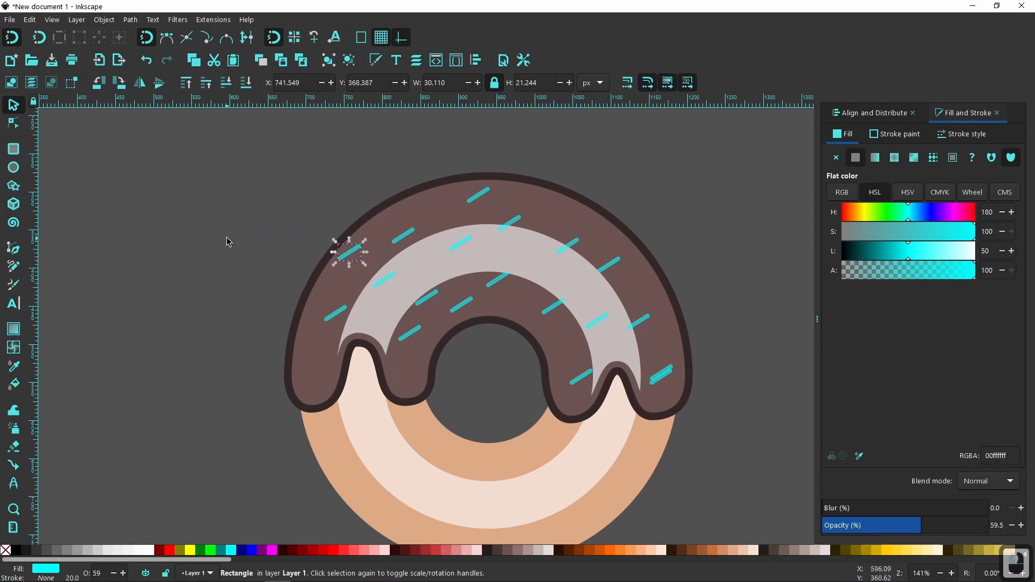
Step: Rotate three sprinkles on the left side of the icing: the upper outer one to horizontal, the two lower ones to a steep slant
left_click(351, 260)
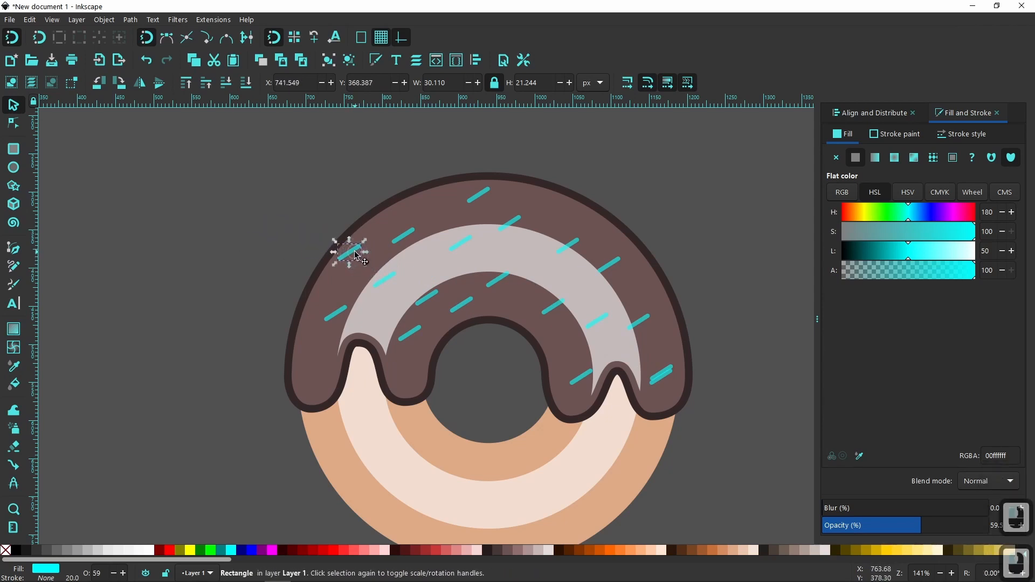
left_click_drag(365, 268, 352, 291)
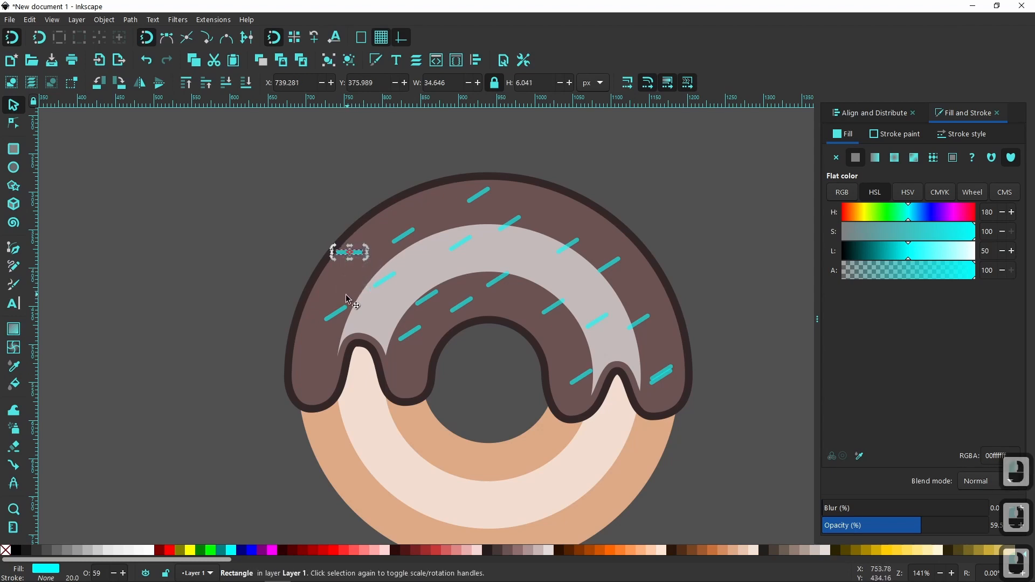
left_click(337, 314)
left_click(339, 313)
left_click_drag(351, 304, 368, 295)
left_click(432, 299)
left_click(437, 297)
left_click_drag(442, 286, 434, 284)
Step: Try rotating the two sprinkles along the upper left of the donut hole, and undo both rotations
left_click(411, 333)
left_click(420, 334)
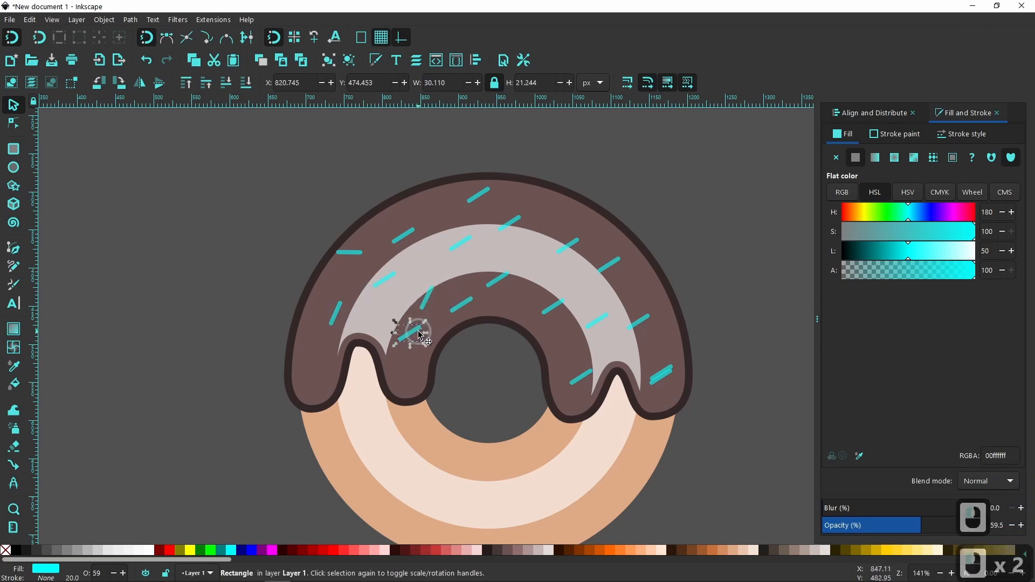
left_click(415, 333)
left_click_drag(426, 346, 424, 354)
left_click(458, 309)
left_click(462, 307)
left_click(465, 307)
left_click_drag(482, 298, 458, 285)
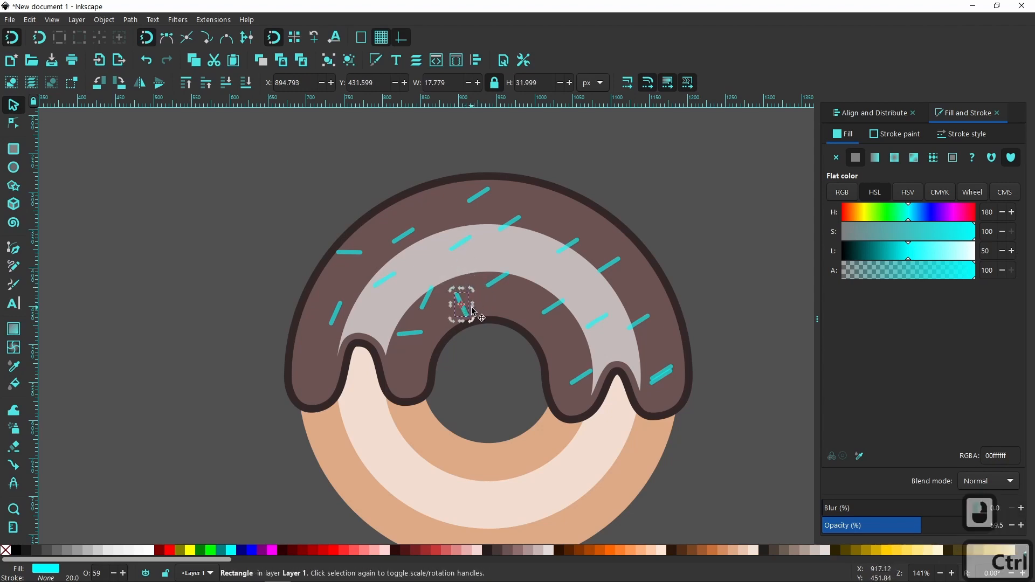
key("ctrl+z")
key("ctrl+z")
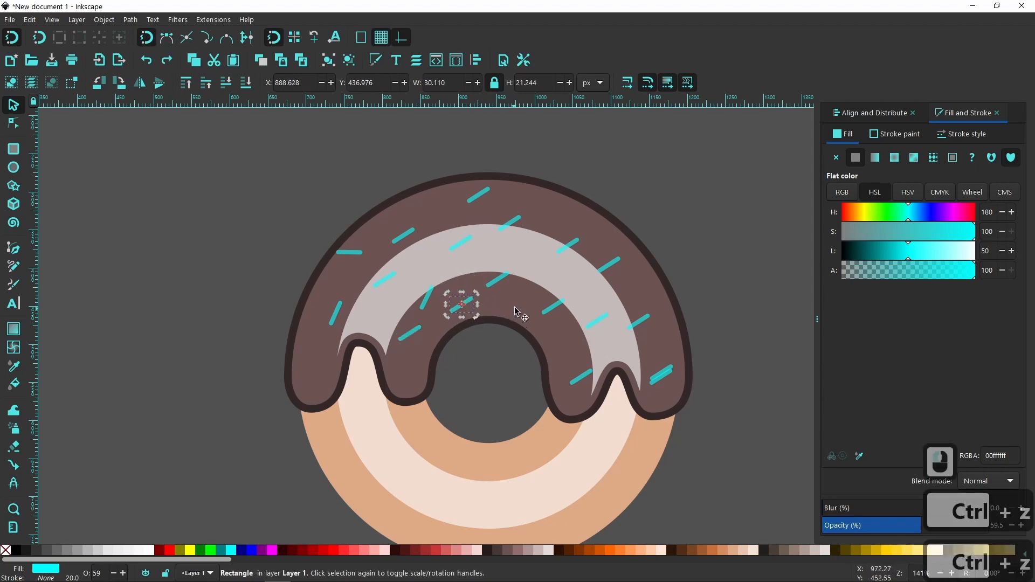
Step: Rotate the sprinkle at the icing's upper right and the one on the inner edge right of the hole to a steep slant
left_click(612, 267)
left_click(612, 268)
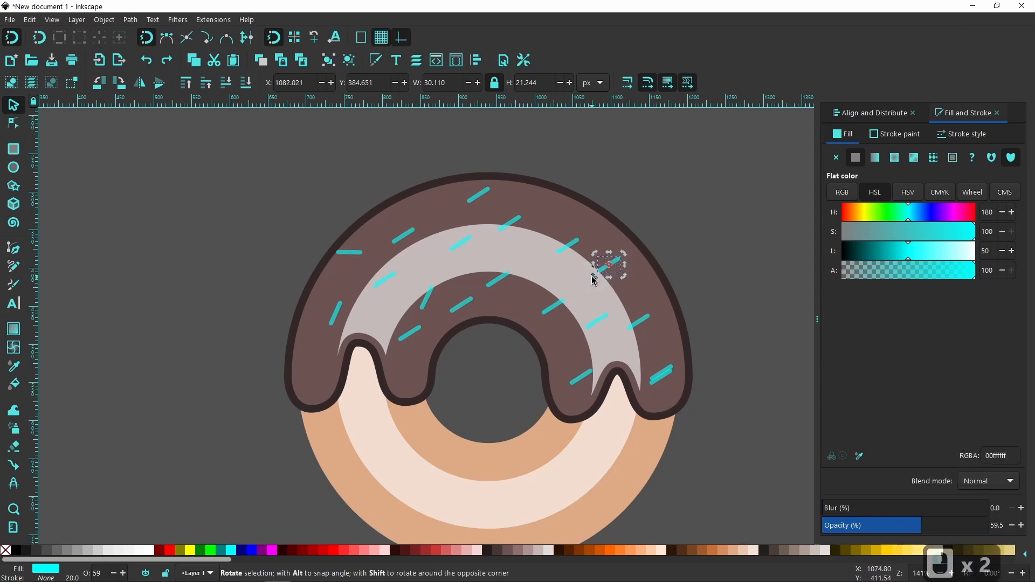
left_click_drag(595, 277, 596, 286)
left_click(551, 311)
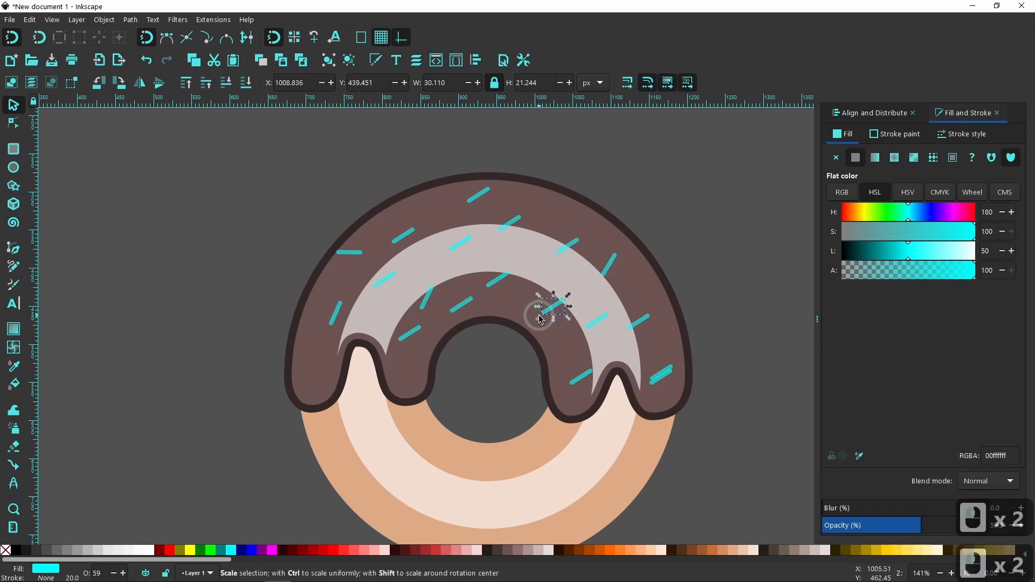
left_click(550, 312)
left_click(541, 321)
left_click_drag(542, 323, 545, 325)
Step: Rotate the two sprinkles on the upper outer edge of the highlight to slant downward and the one above the hole to nearly vertical
left_click(569, 251)
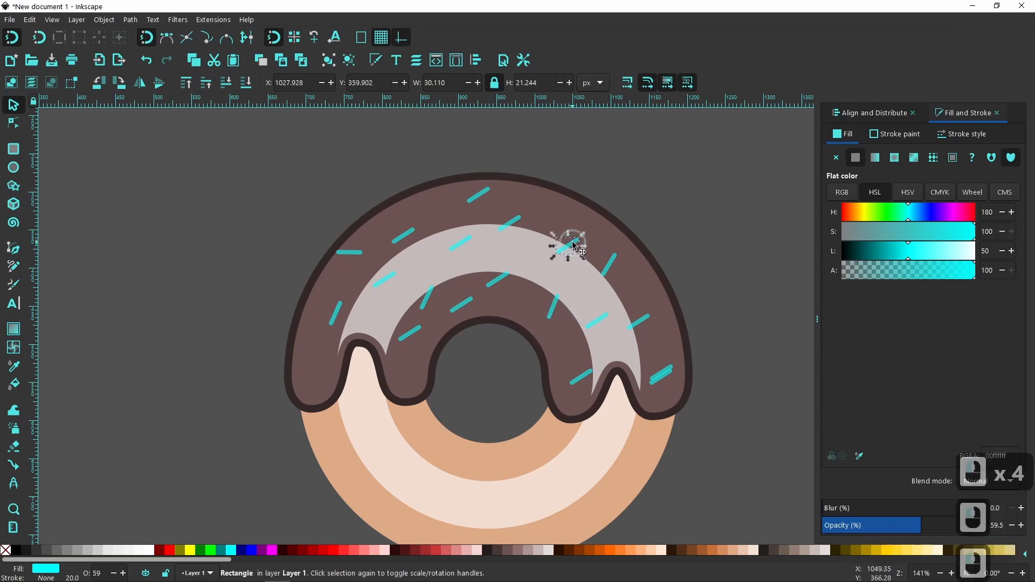
left_click(570, 249)
left_click_drag(582, 235, 583, 260)
left_click(509, 222)
left_click(509, 221)
left_click_drag(523, 214, 527, 231)
left_click(503, 277)
left_click(503, 277)
left_click_drag(515, 270, 501, 260)
Step: Tilt the sprinkle right of the highlight downward, then separate the overlapping pair on the right drip and give each a different angle
left_click(639, 322)
left_click(644, 320)
left_click_drag(653, 311, 657, 330)
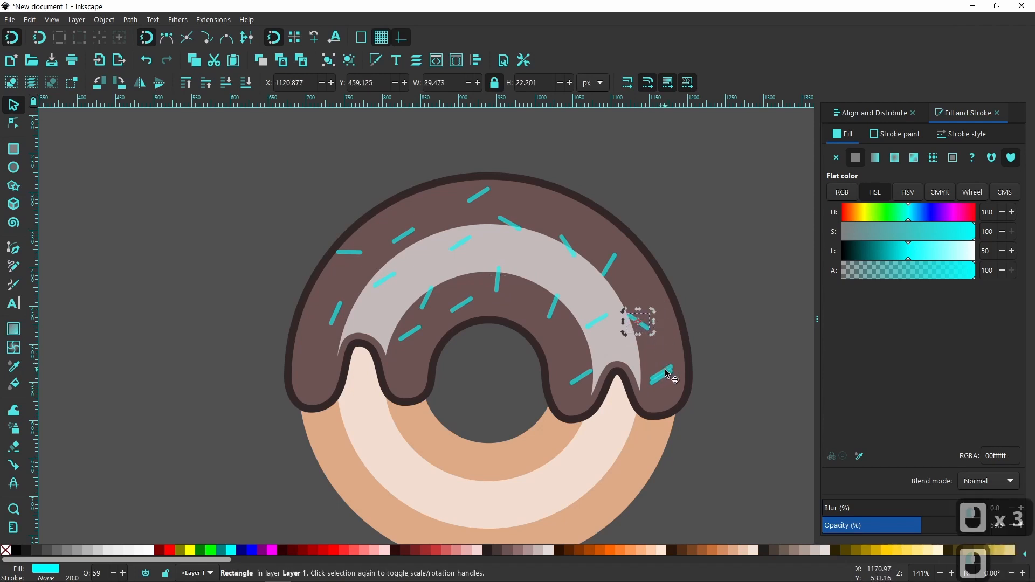
left_click(667, 372)
left_click(666, 372)
mouse_move(663, 376)
left_mouse_down()
mouse_move(666, 342)
mouse_move(679, 375)
mouse_move(658, 385)
left_mouse_up()
left_click(661, 357)
left_click(662, 377)
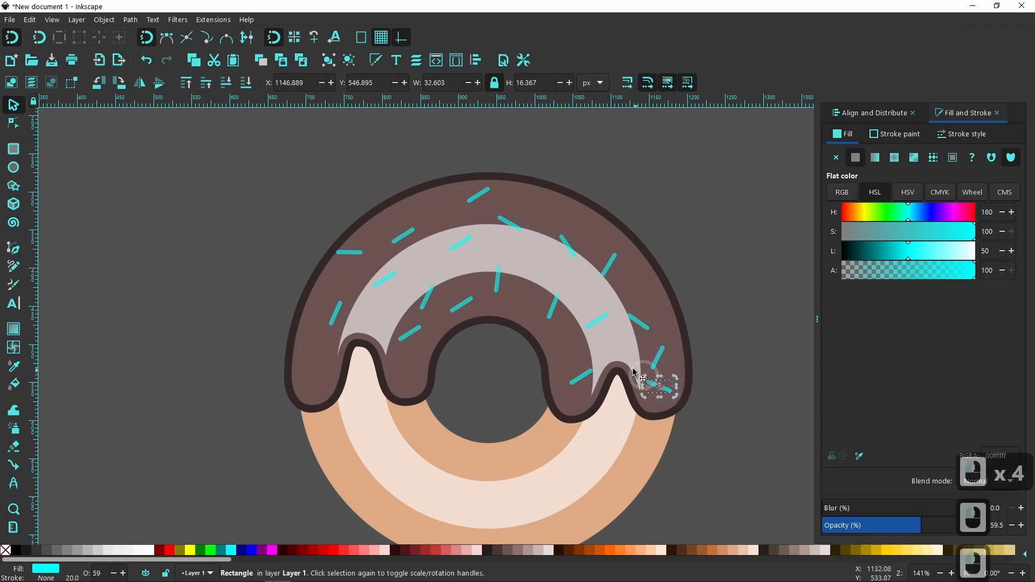
Step: Reposition five sprinkles on the right half of the icing to spread them evenly, placing one at the upper right and two on the highlight
left_click_drag(598, 324, 601, 337)
left_click_drag(582, 375, 577, 364)
left_click_drag(603, 274, 594, 310)
left_click_drag(567, 252, 585, 232)
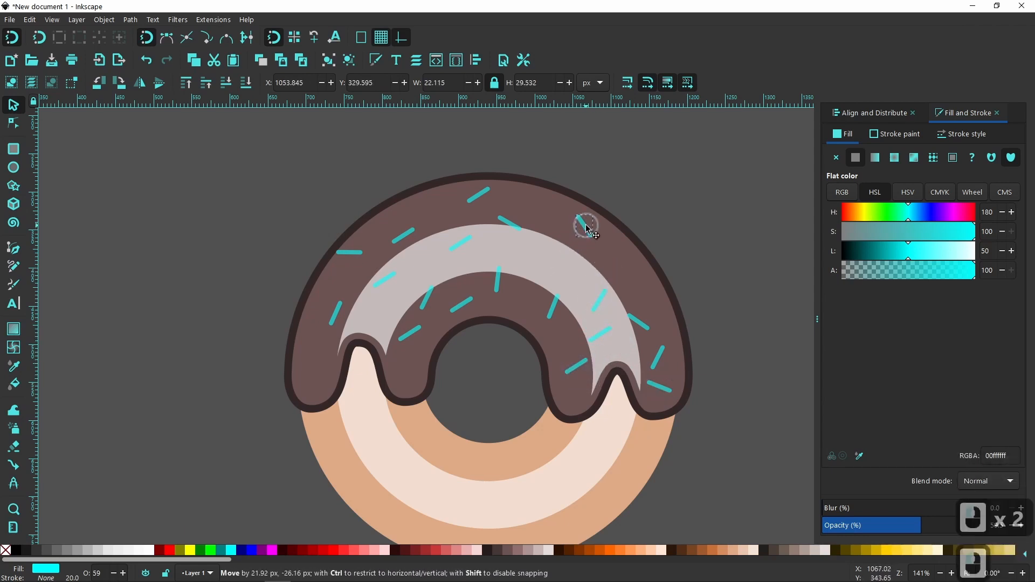
left_click_drag(564, 310, 556, 270)
Step: Rearrange sprinkles on the left of the highlight and around the hole's upper edge, undoing the accidental move of the highlight band
left_click_drag(456, 240, 465, 249)
left_click_drag(427, 302, 387, 297)
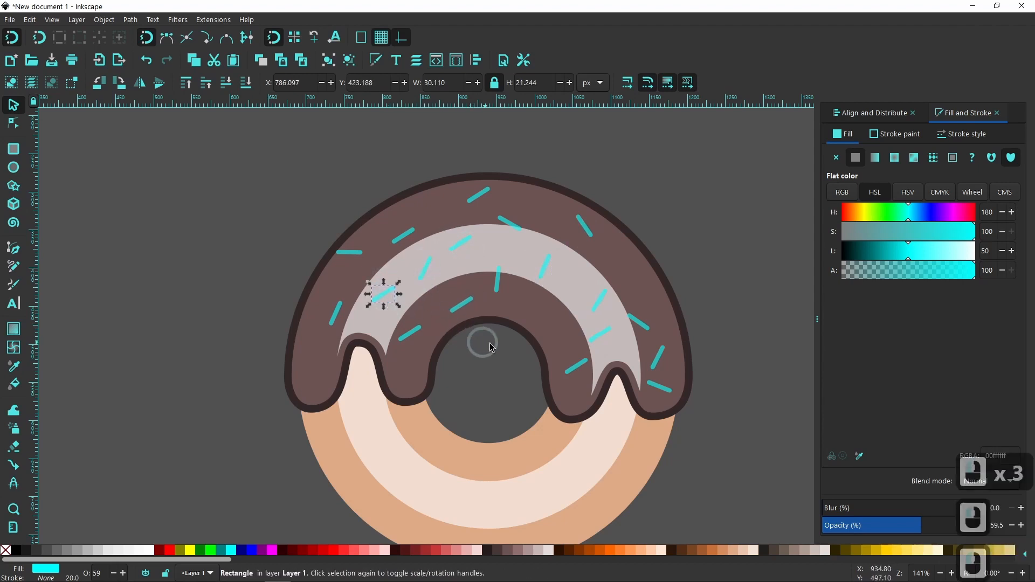
left_click_drag(497, 288, 553, 325)
left_click_drag(465, 300, 500, 271)
left_click_drag(422, 268, 434, 244)
left_click_drag(503, 229, 418, 279)
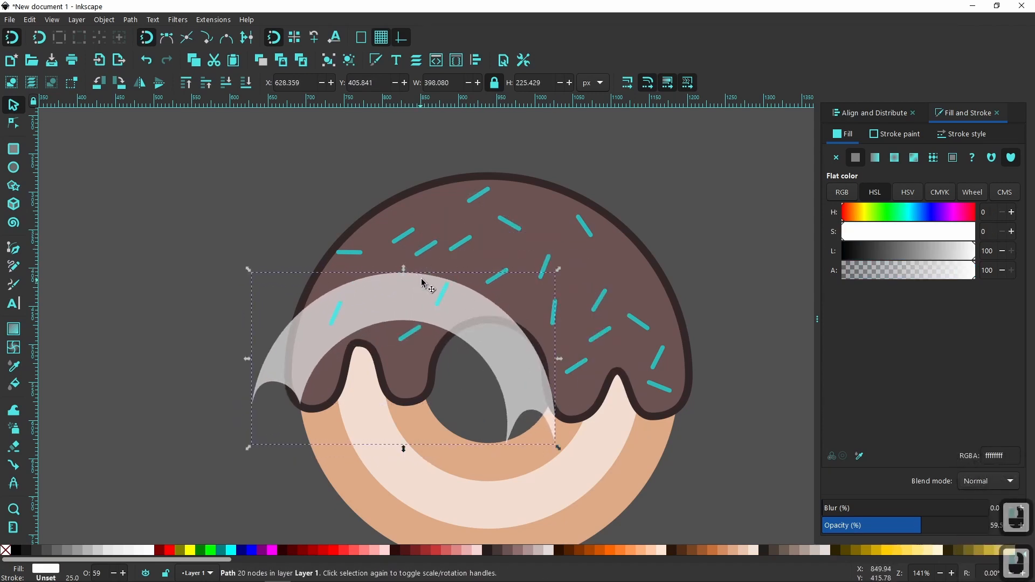
key("ctrl+z")
Step: Place one sprinkle on the highlight's left part and one at its upper right, and nudge those above the hole and on the highlight's right
left_click_drag(505, 223, 536, 225)
left_click(497, 276)
left_click_drag(496, 277, 506, 284)
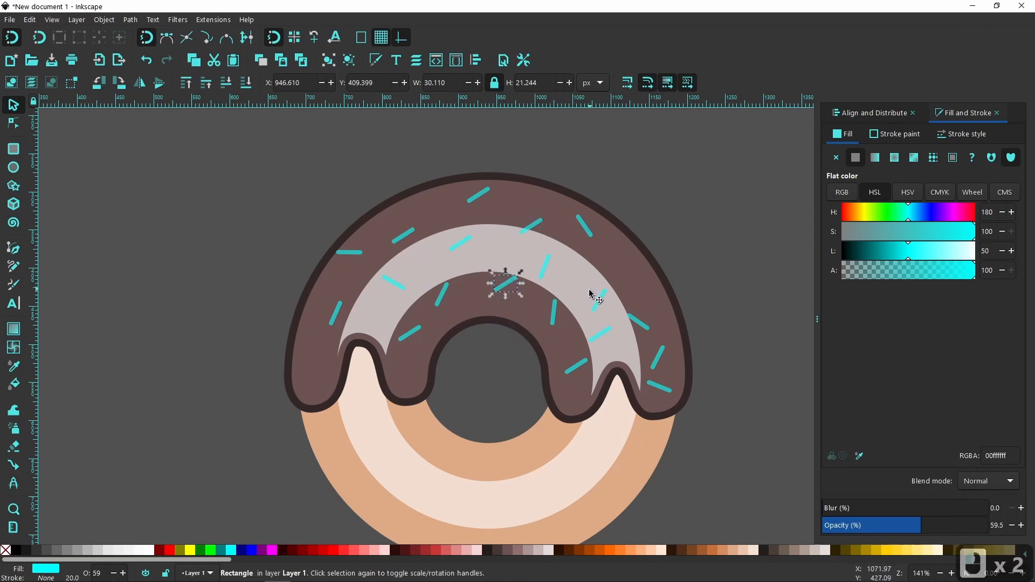
left_click_drag(601, 301, 596, 281)
Step: Fill three sprinkles with lime #00FF00: on the highlight's right, at the upper left of the hole, and the horizontal one at the outer left
left_click_drag(223, 561, 188, 566)
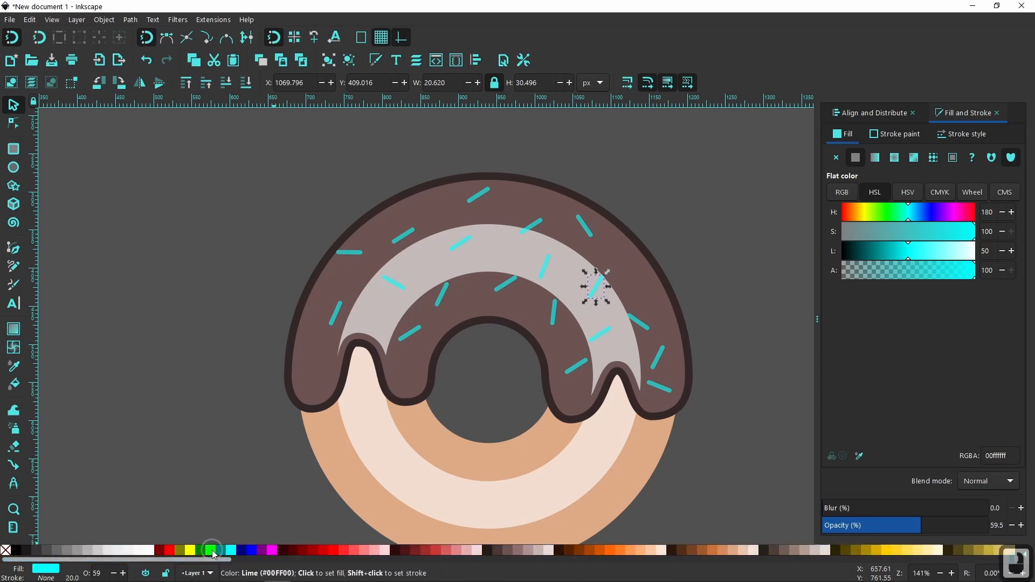
left_click(209, 550)
left_click(443, 293)
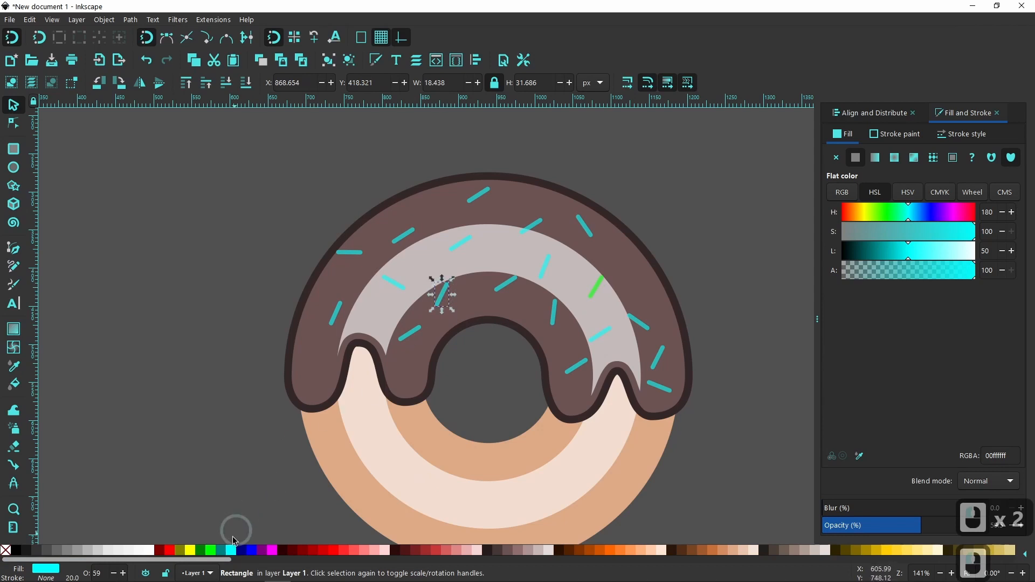
left_click(209, 550)
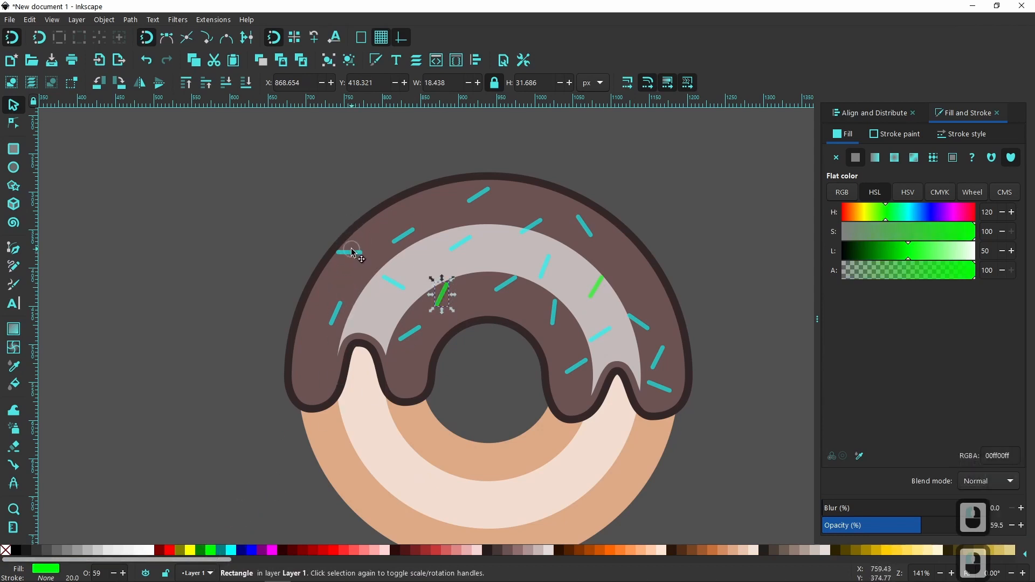
left_click(352, 252)
left_click(209, 550)
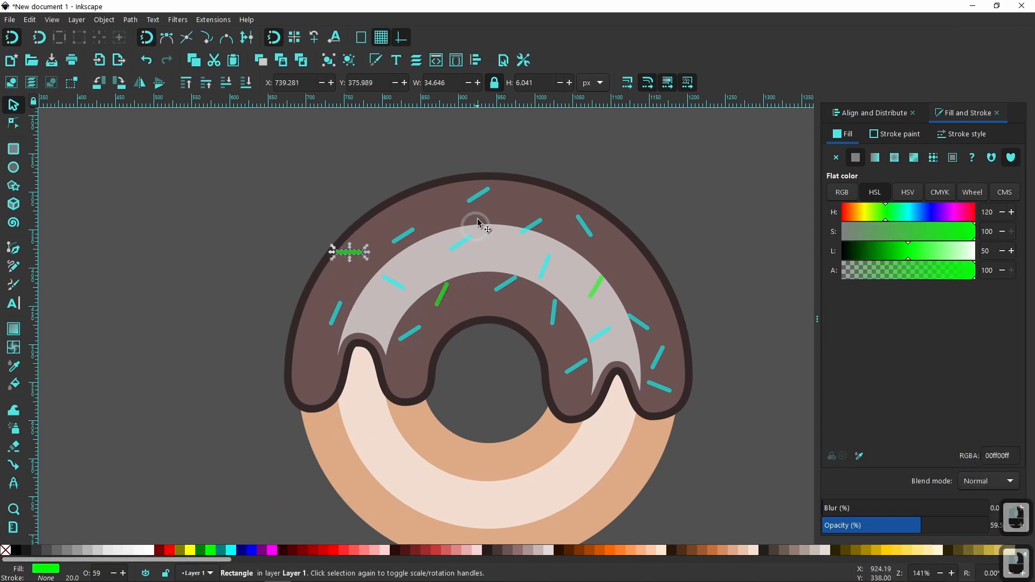
Step: Fill the topmost sprinkle with yellow and the sprinkle on the highlight's upper right edge with lime
left_click(480, 198)
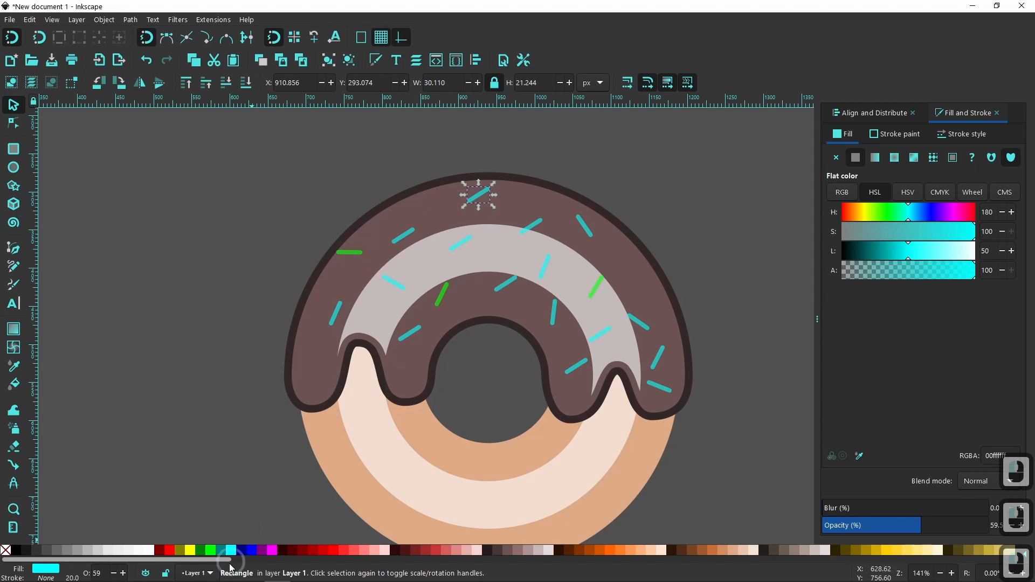
left_click(190, 550)
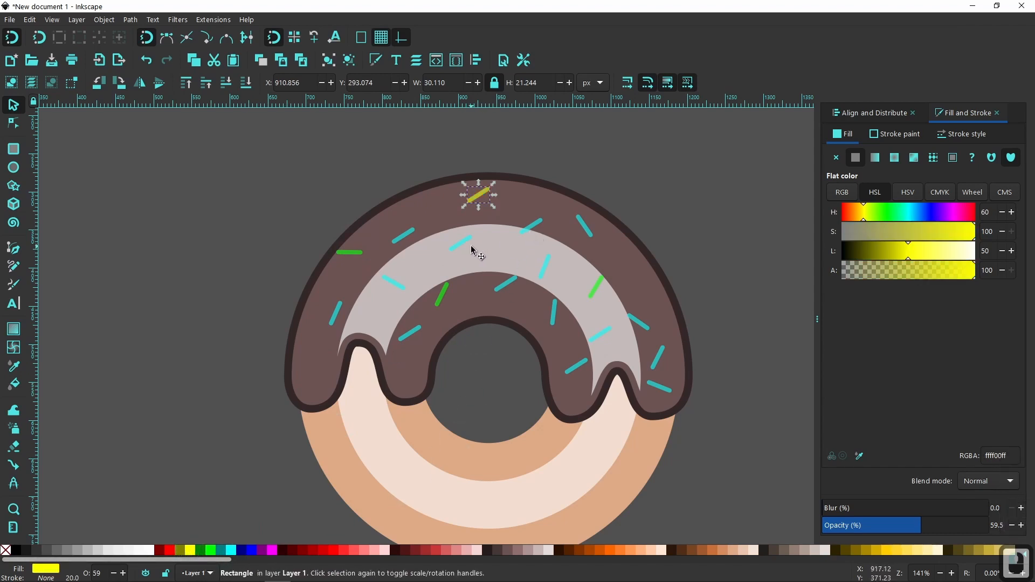
left_click(526, 232)
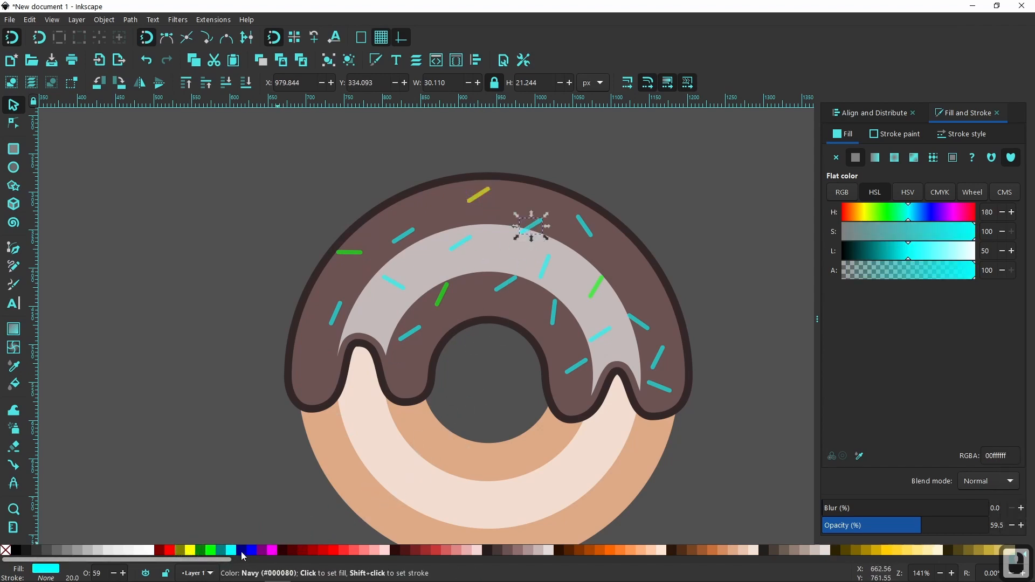
left_click(211, 550)
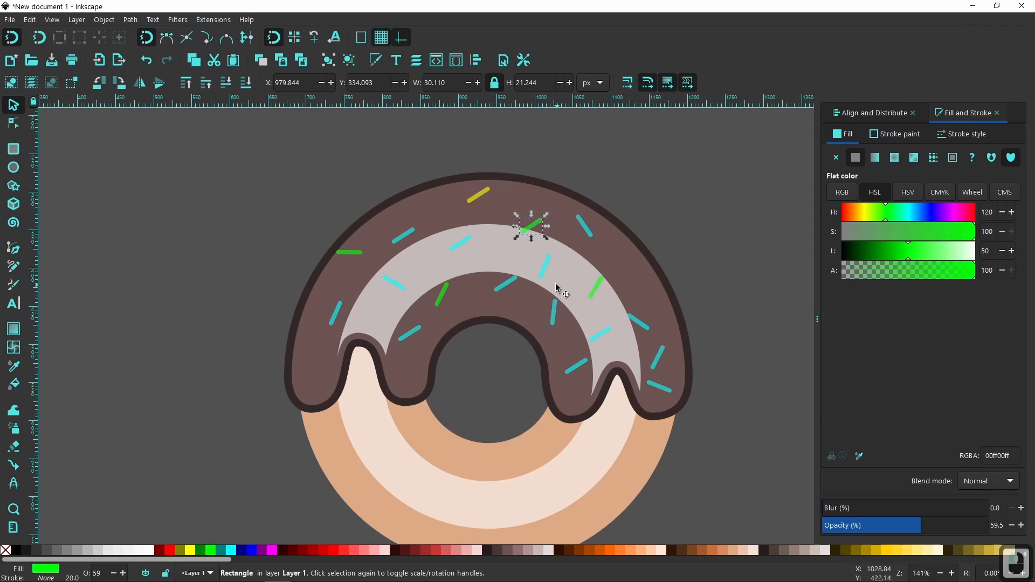
Step: Fill three sprinkles with yellow: above the hole, on the highlight's lower right, and left of the hole
left_click(509, 286)
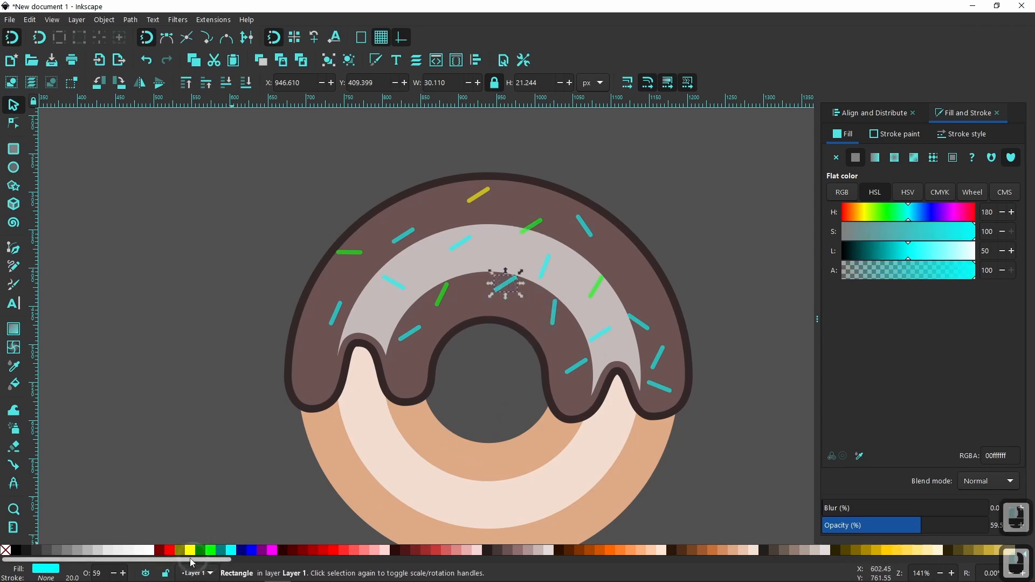
left_click(189, 550)
left_click(607, 333)
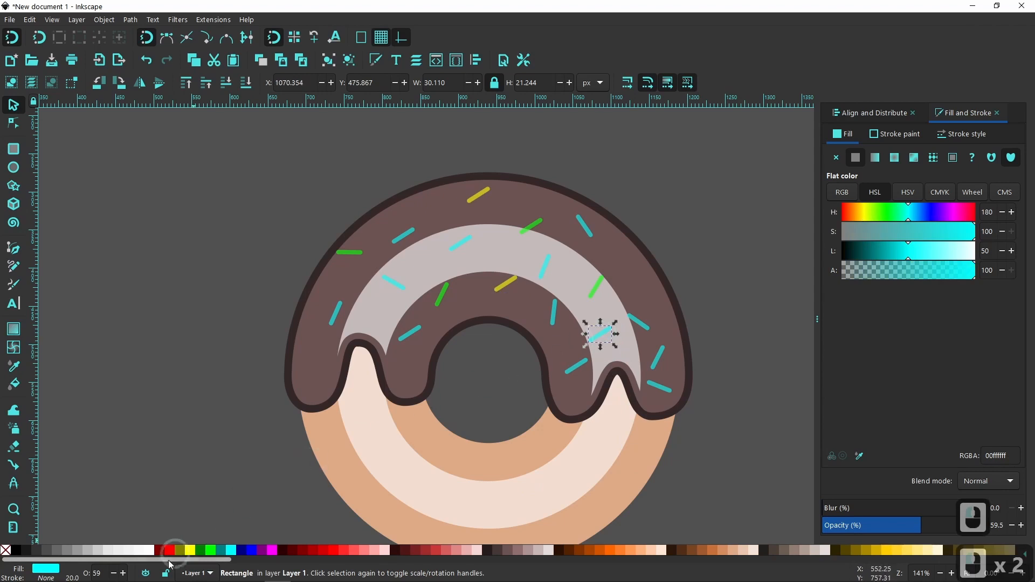
left_click(190, 550)
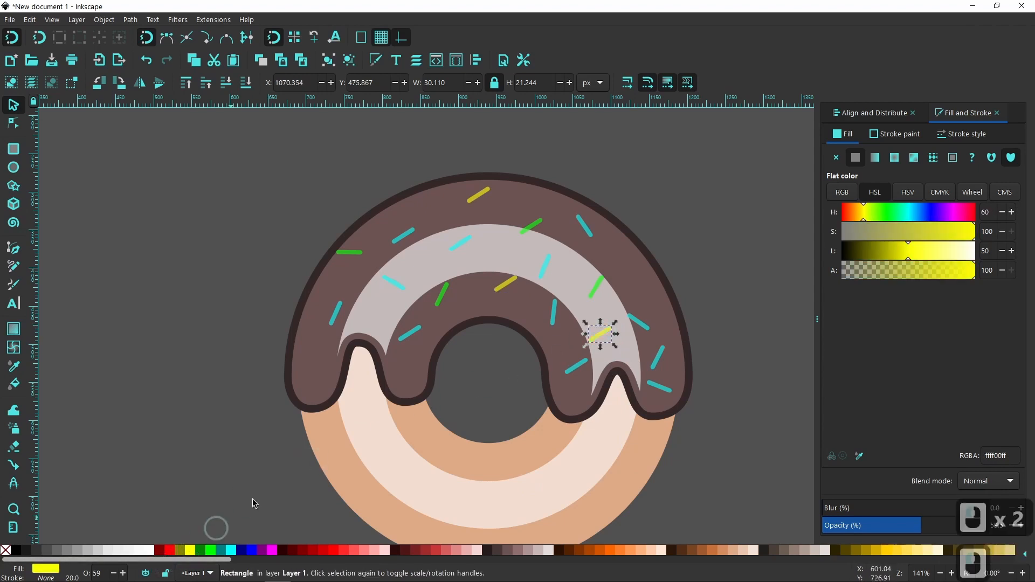
left_click(414, 333)
left_click(189, 550)
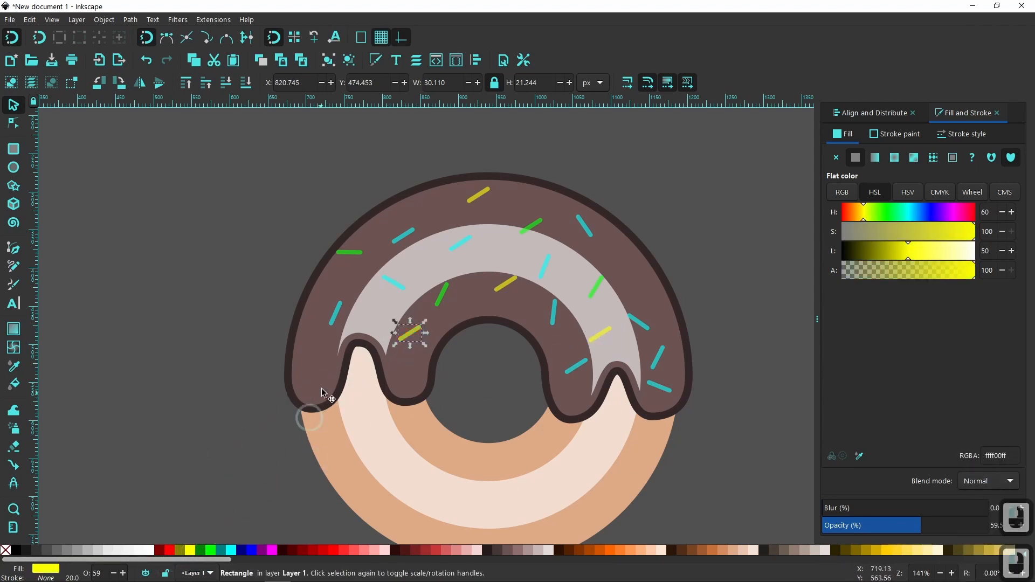
Step: Fill three outer sprinkles with blue: the steep one at the far left, the upper-right one, and the steep one on the right drip
left_click(337, 315)
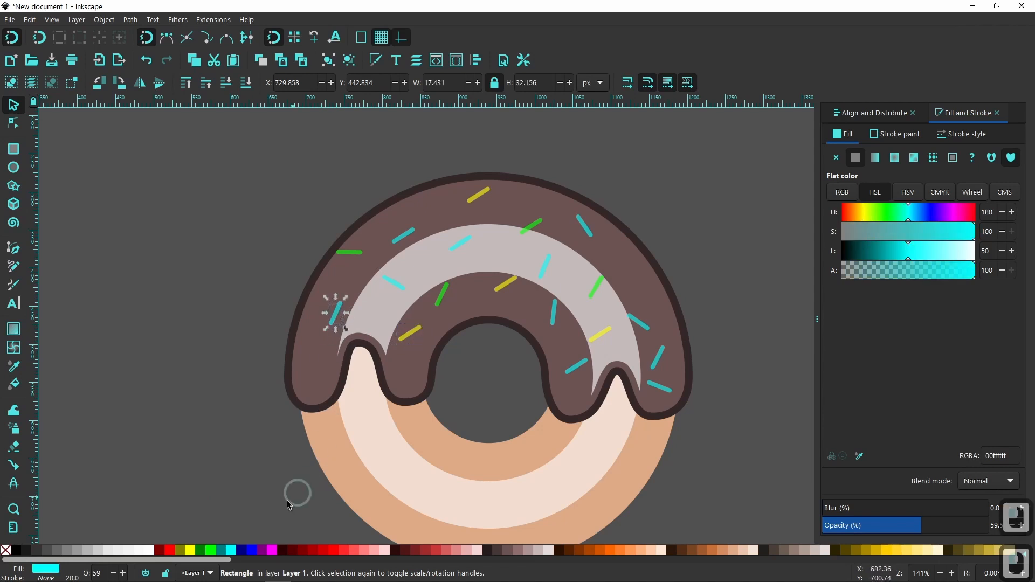
left_click(251, 550)
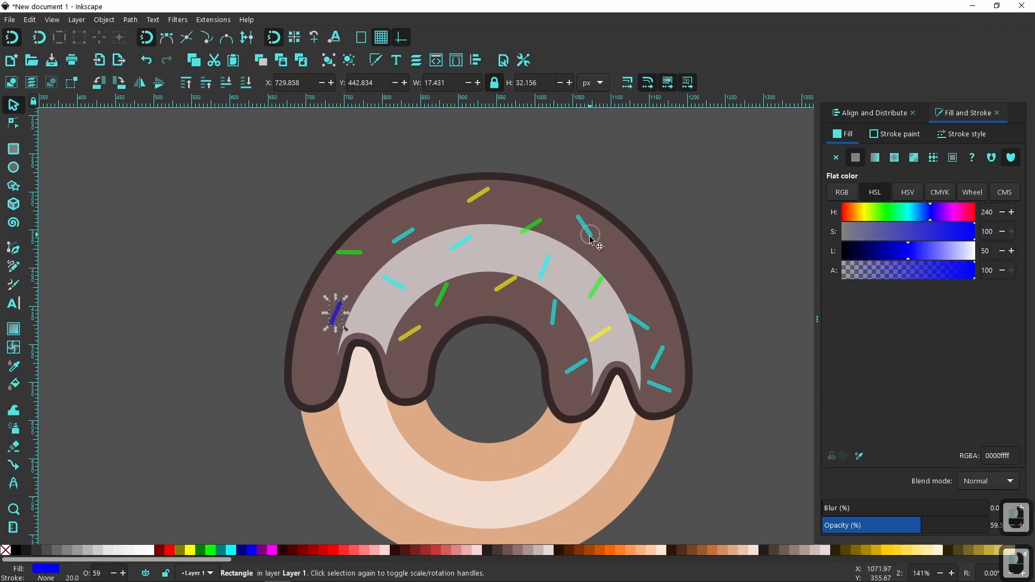
left_click(589, 234)
left_click(252, 550)
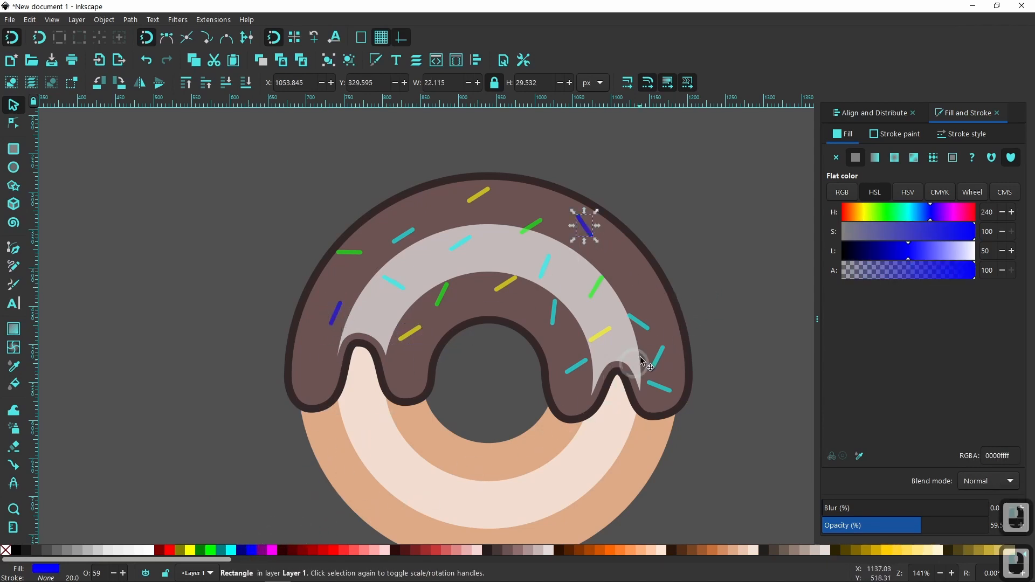
left_click(664, 350)
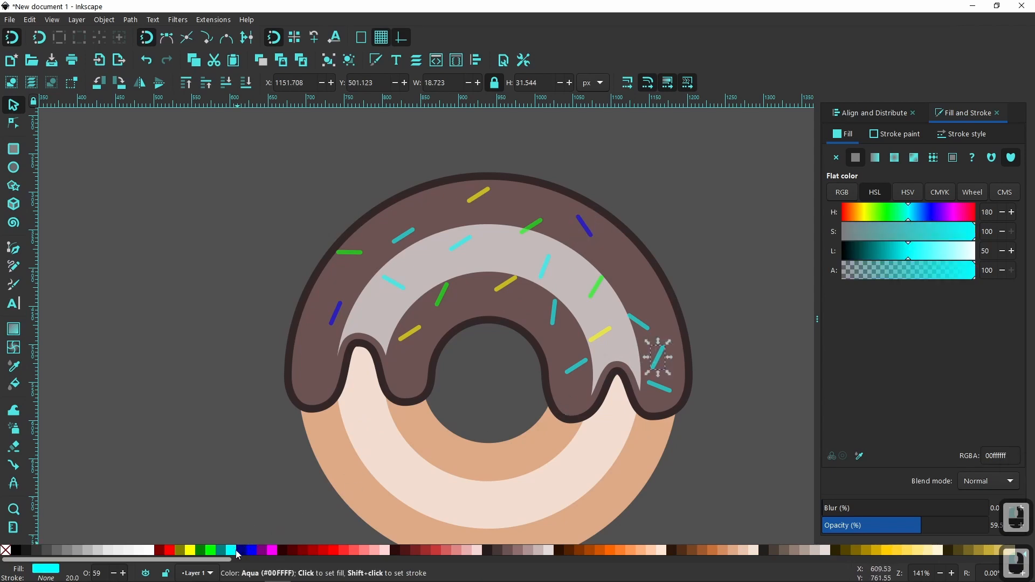
left_click(253, 551)
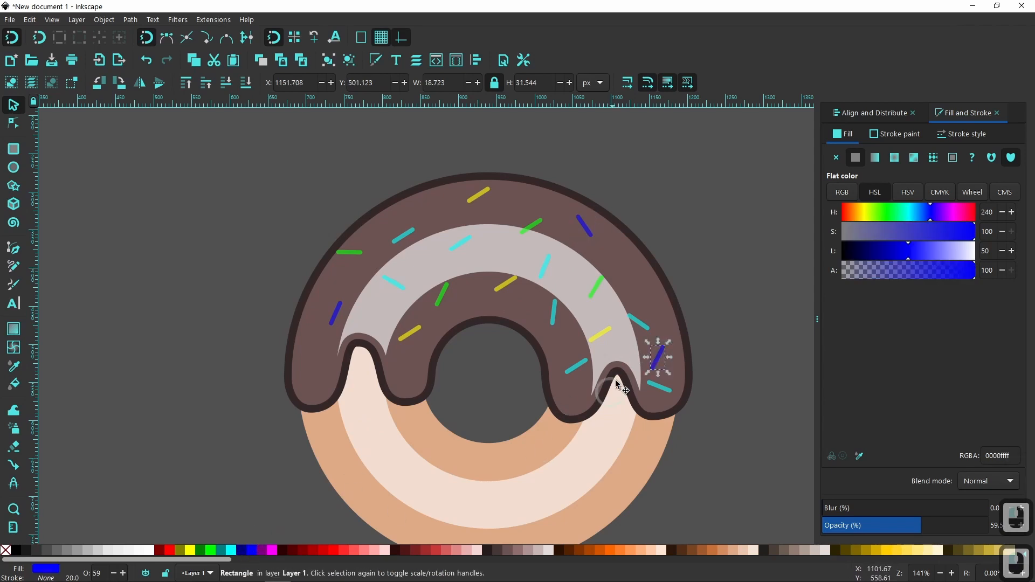
Step: Fill the nearly vertical sprinkle at the upper right of the hole with lime and deselect it
left_click(554, 315)
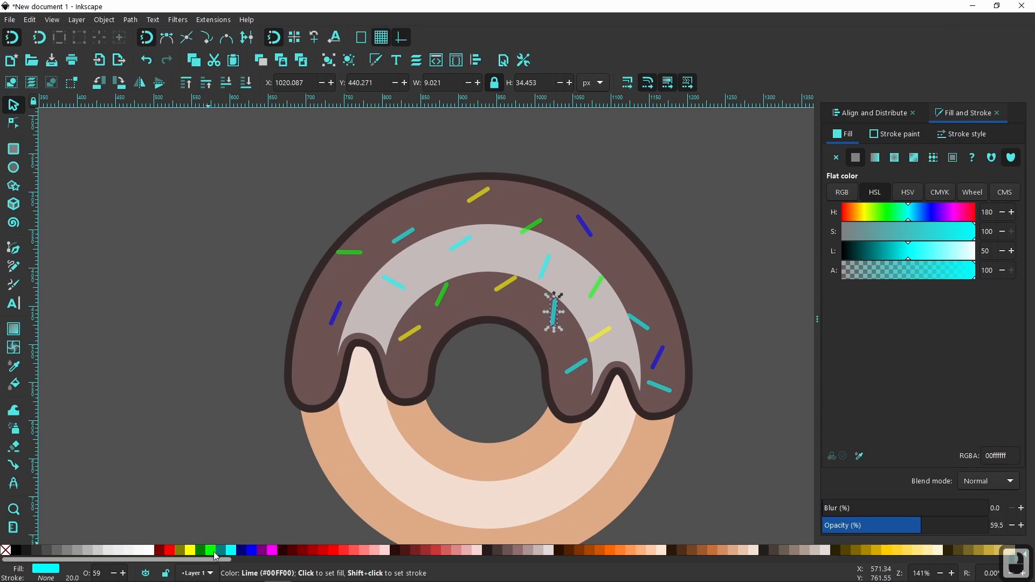
left_click(211, 550)
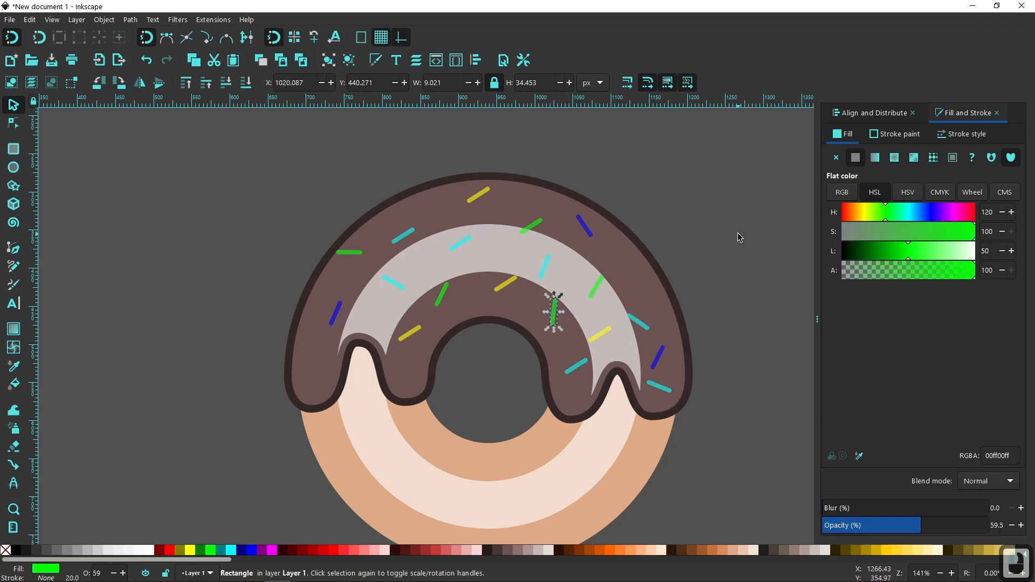
left_click(713, 290)
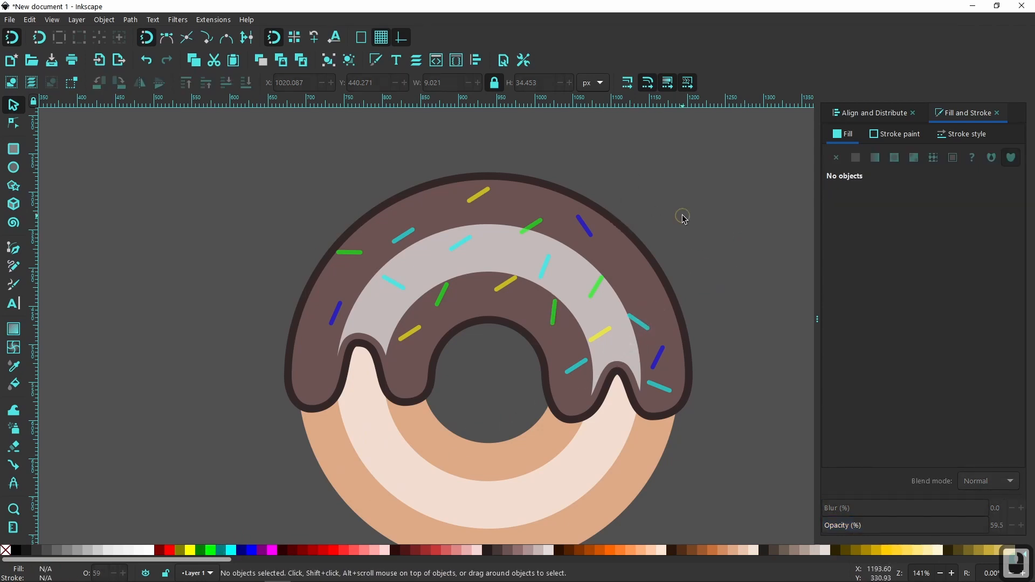
Step: Select all the sprinkles together with the icing highlight and set their opacity to 100%
left_click_drag(683, 216, 598, 190)
left_click_drag(691, 275, 722, 333)
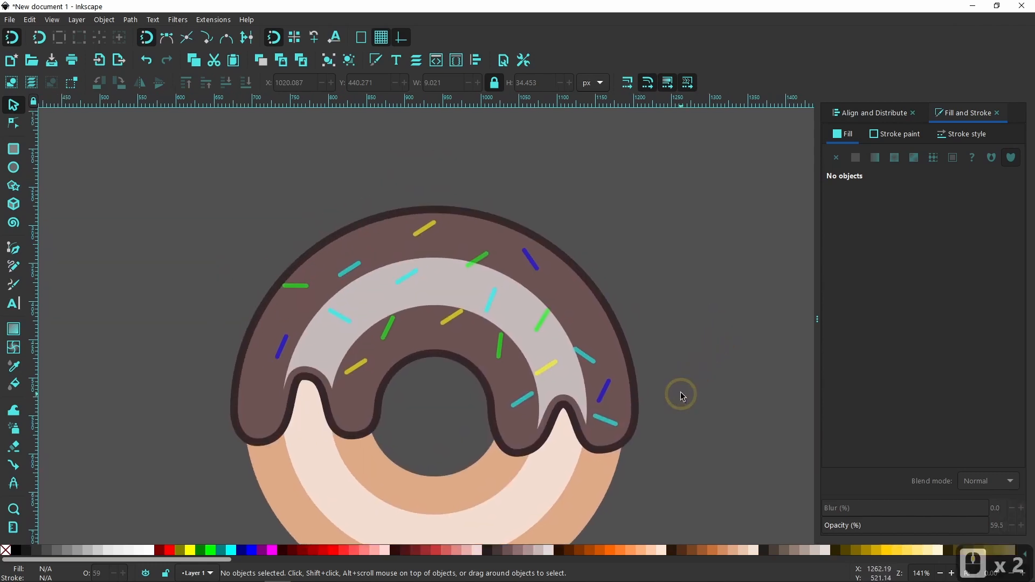
left_click_drag(680, 394, 700, 360)
left_click_drag(231, 163, 787, 431)
left_click(1020, 525)
left_click_drag(1034, 533, 1034, 533)
left_click(739, 415)
Step: Lower the opacity of the white highlight band on the icing to about 47% and deselect it
left_click_drag(730, 435, 740, 387)
left_click(601, 264)
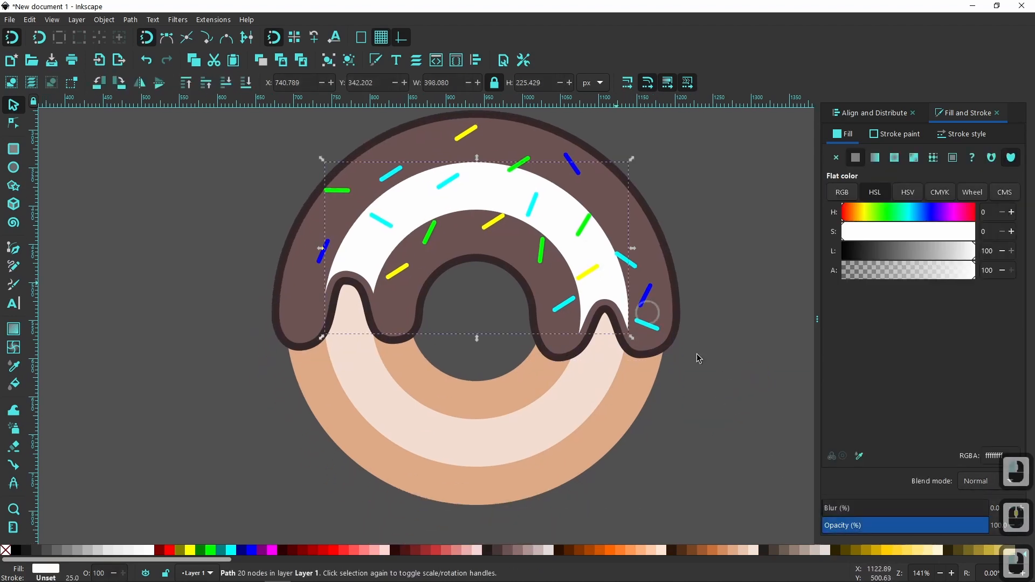
left_click(900, 525)
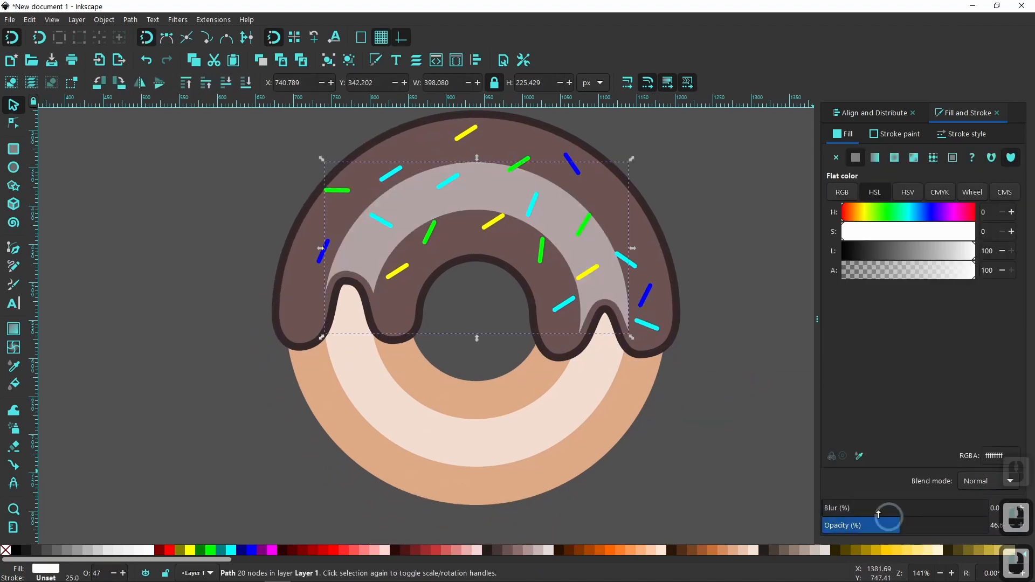
left_click(746, 371)
left_click_drag(747, 371, 732, 446)
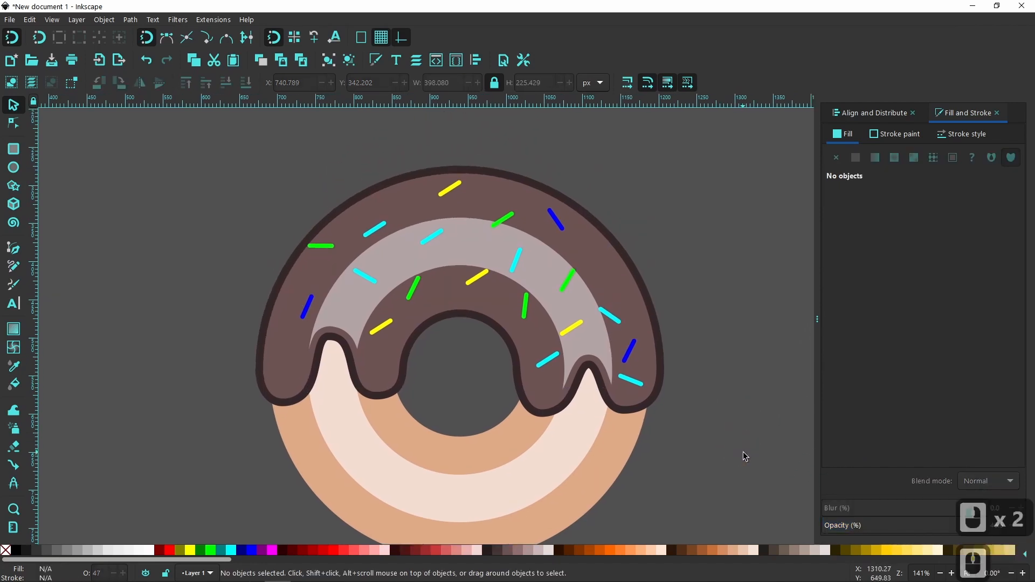
Step: Lower the opacity of the highlight band on the donut's dough to 42.8% and deselect it
left_click(567, 449)
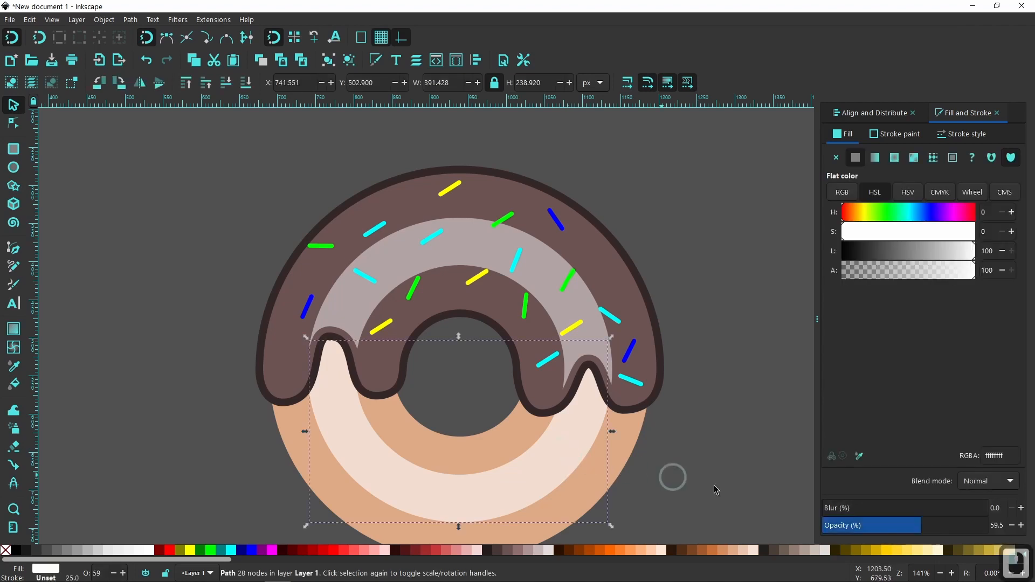
left_click(891, 526)
left_click(724, 413)
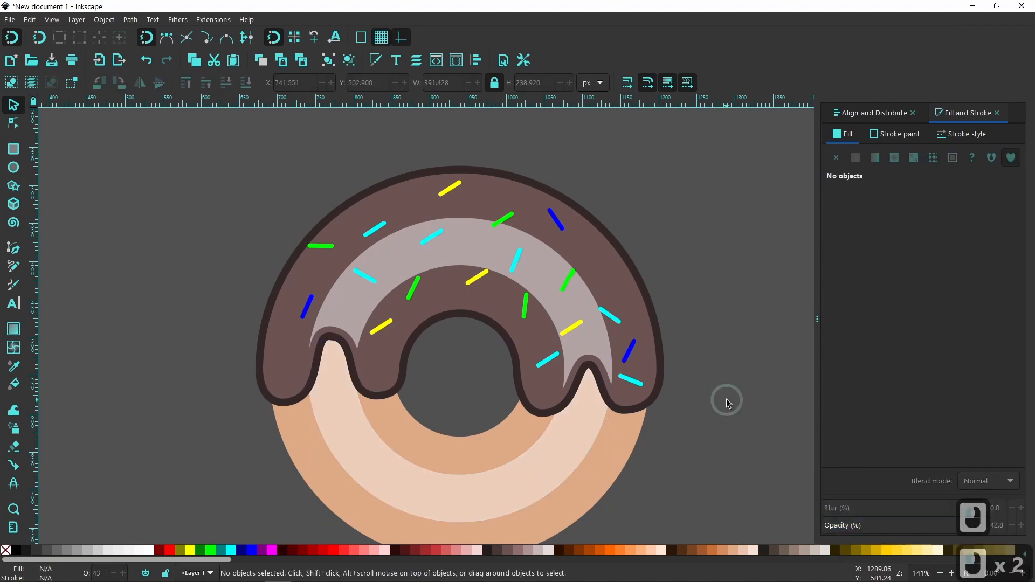
Step: Duplicate the cyan sprinkle beside the donut hole, place the copy on the icing's left drip, and deselect it
left_click_drag(665, 383, 553, 370)
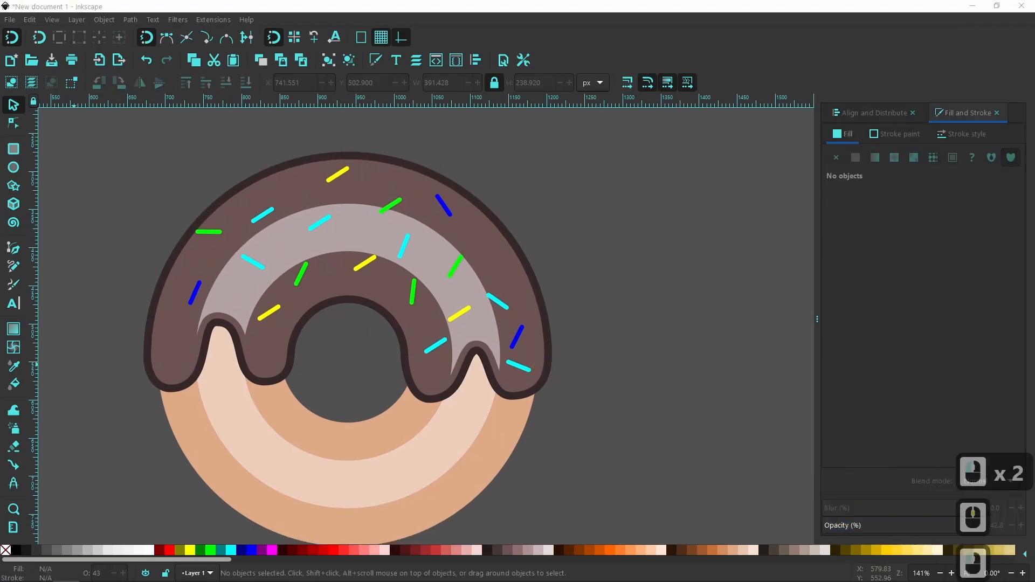
scroll(391, 294, "down", 2, "ctrl")
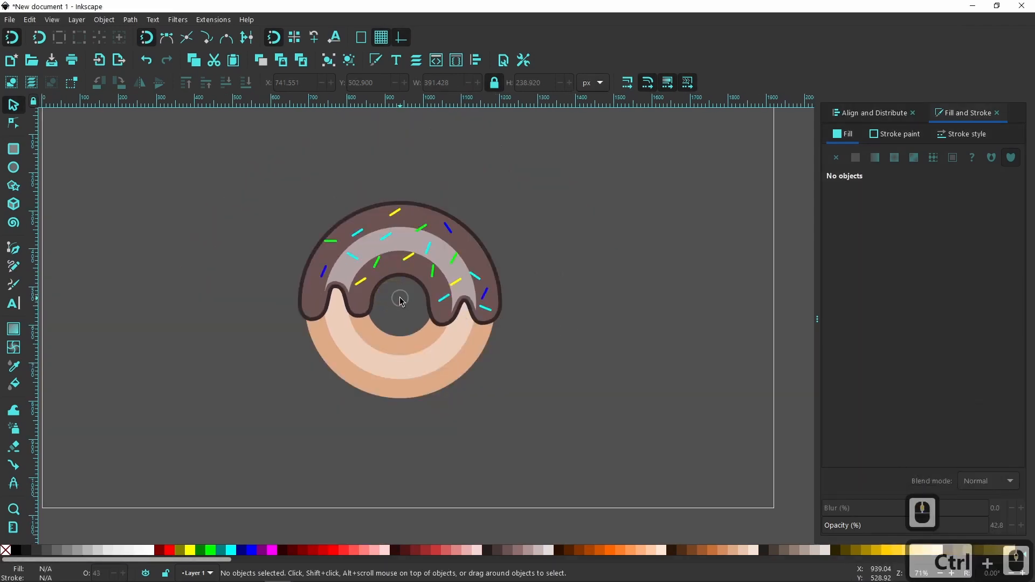
scroll(400, 303, "up", 2, "ctrl")
scroll(387, 291, "up", 1, "ctrl")
scroll(386, 293, "down", 1, "ctrl")
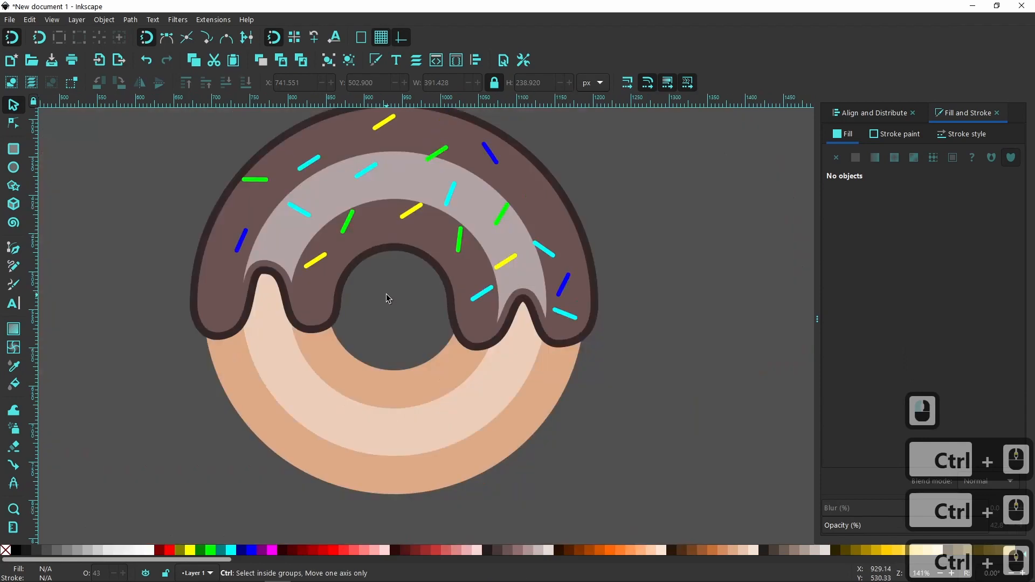
left_click(482, 296)
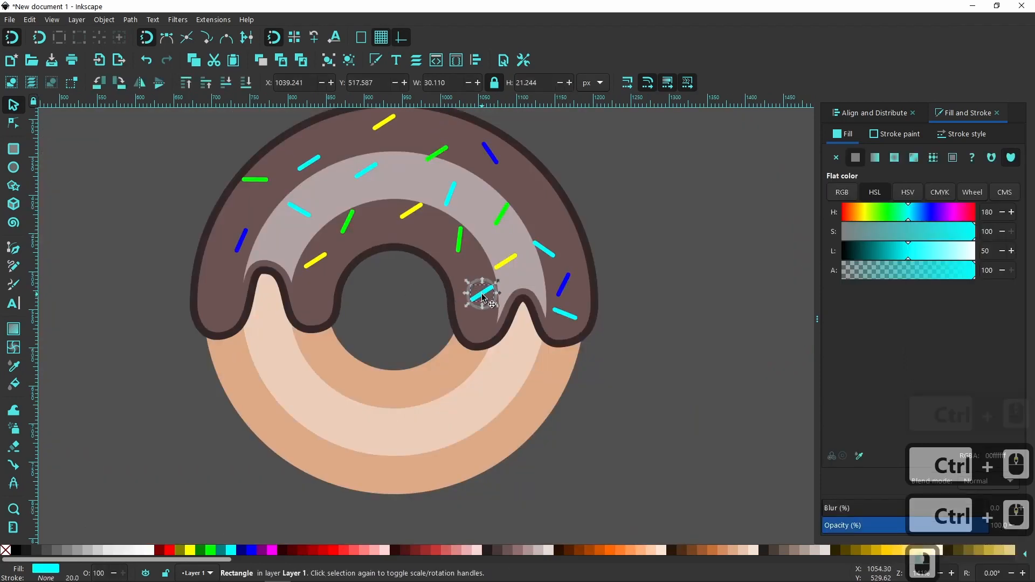
key("ctrl+d")
left_click_drag(481, 296, 218, 286)
left_click(633, 254)
Step: Draw a circle with a radius of about 59 px in the empty area beside the donut and fill it red
left_click_drag(606, 227, 579, 300)
left_click(13, 167)
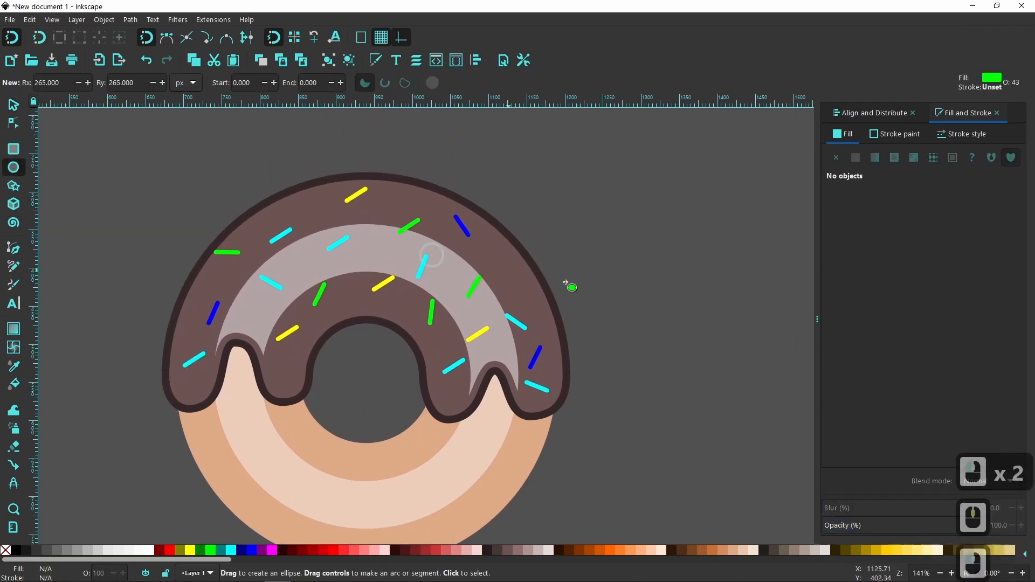
mouse_move(637, 258)
left_mouse_down()
mouse_move(704, 349)
mouse_move(720, 353)
mouse_move(724, 340)
mouse_move(696, 304)
left_mouse_up()
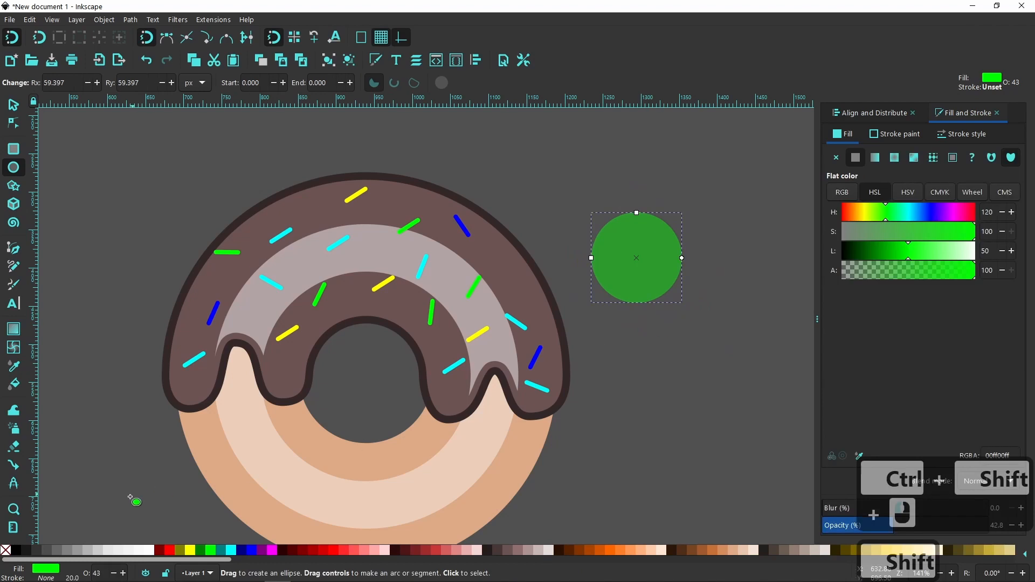
left_click(168, 550)
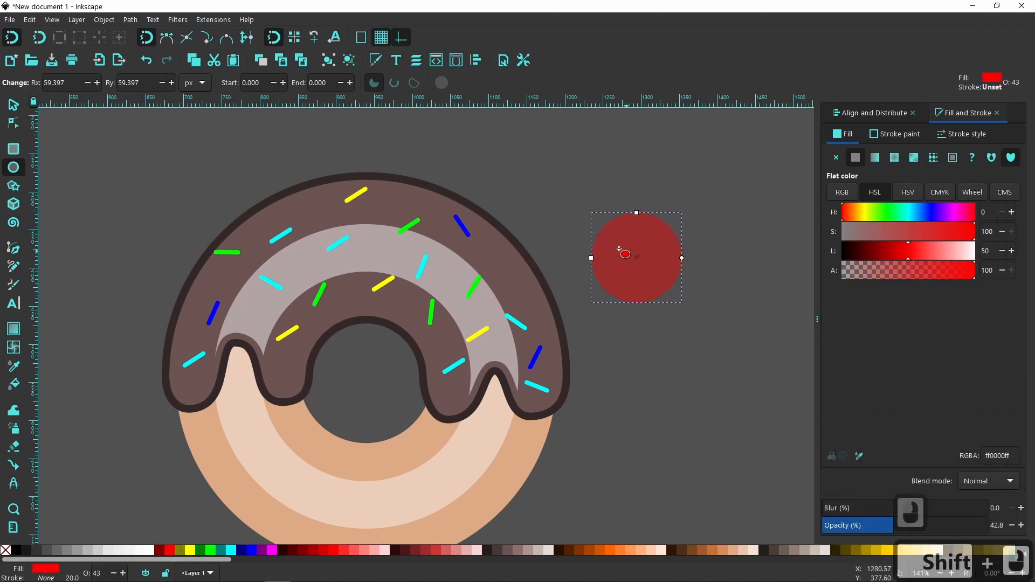
Step: Duplicate the red circle, move the copy up and shrink it to about 75 px so it overlaps the large circle's top
left_click(19, 107)
right_click(650, 263)
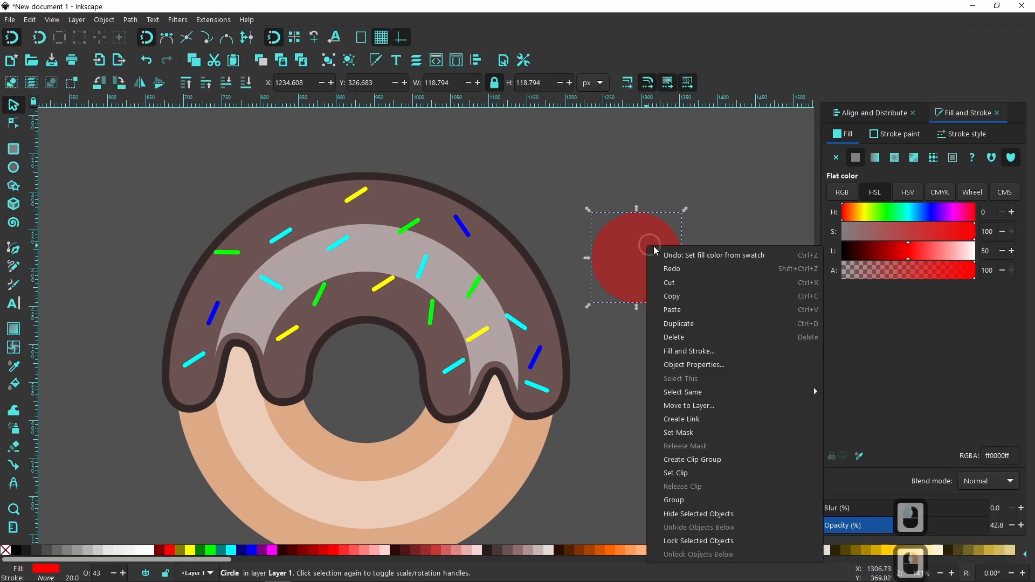
left_click(688, 326)
left_click_drag(644, 269, 647, 195)
left_click_drag(637, 137, 637, 171)
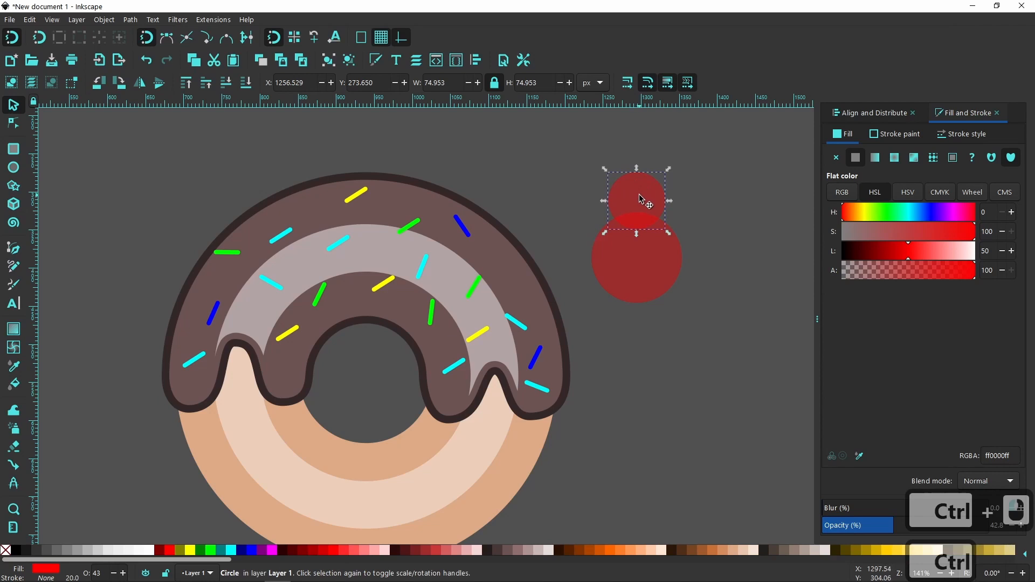
Step: Duplicate the small red circle and align the copy vertically so it overlaps the bottom of the large circle
left_click(640, 198)
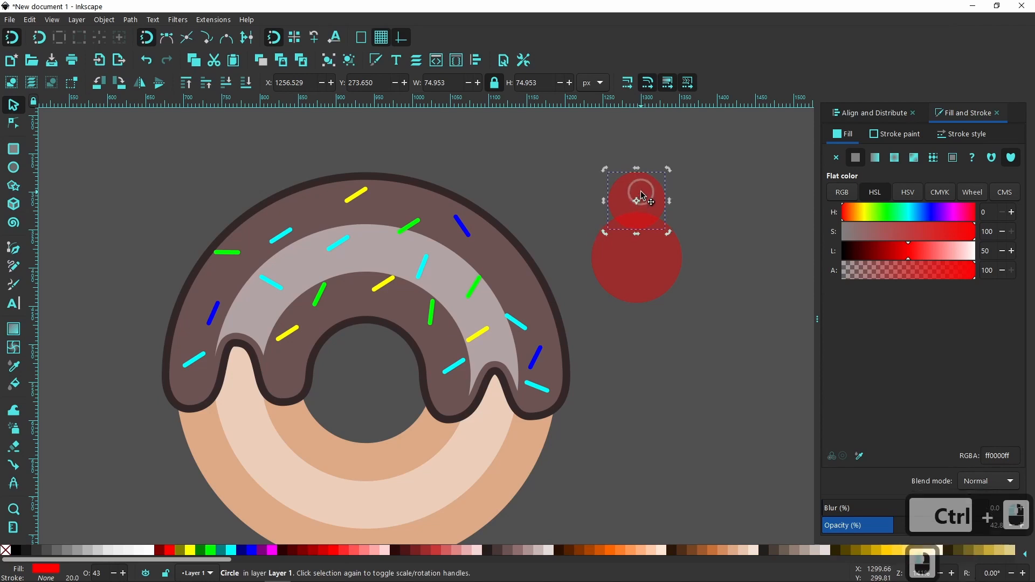
left_click_drag(641, 191, 664, 313)
right_click(639, 186)
left_click(680, 264)
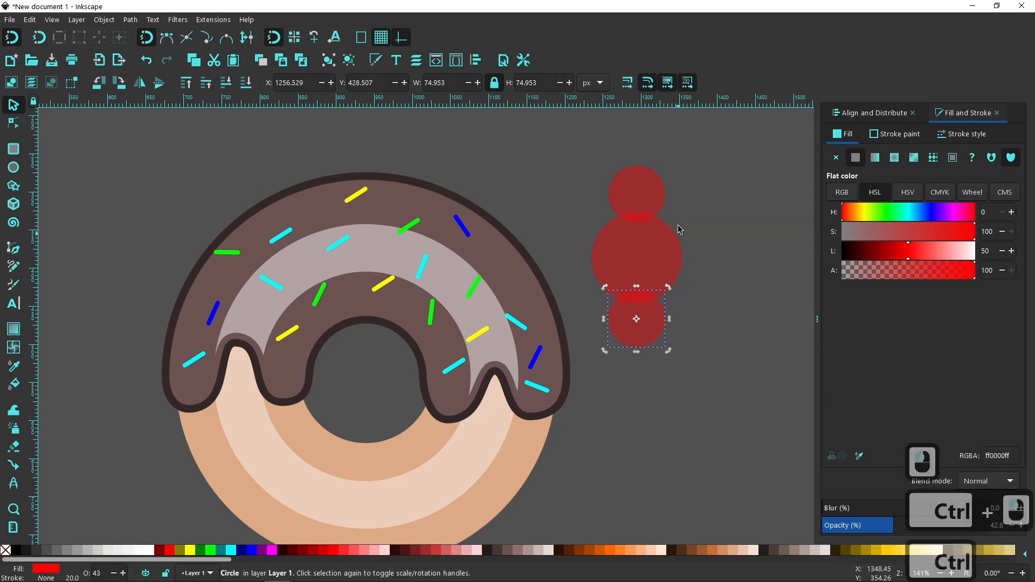
Step: Union the three red circles into one shape and scale it down about its centre to about 98 × 197 px
left_click_drag(579, 143, 713, 382)
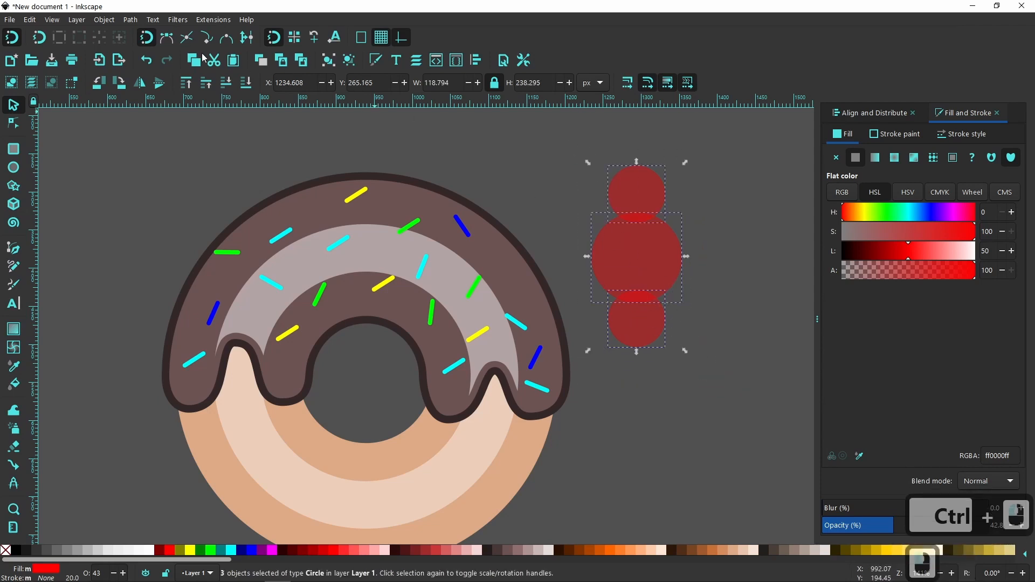
left_click(131, 20)
left_click(154, 72)
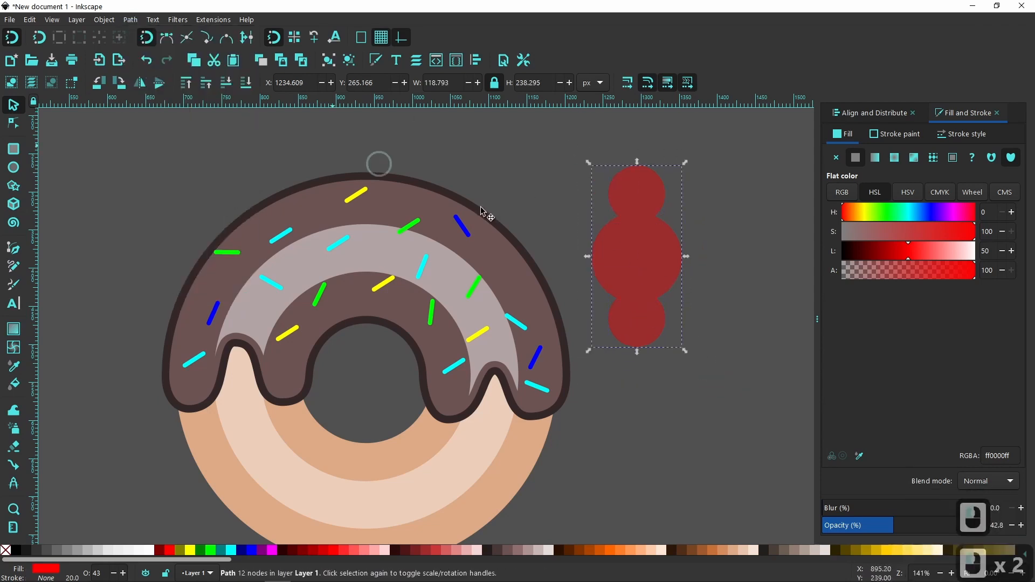
mouse_move(684, 353)
left_mouse_down()
mouse_move(682, 330)
mouse_move(683, 340)
left_mouse_up()
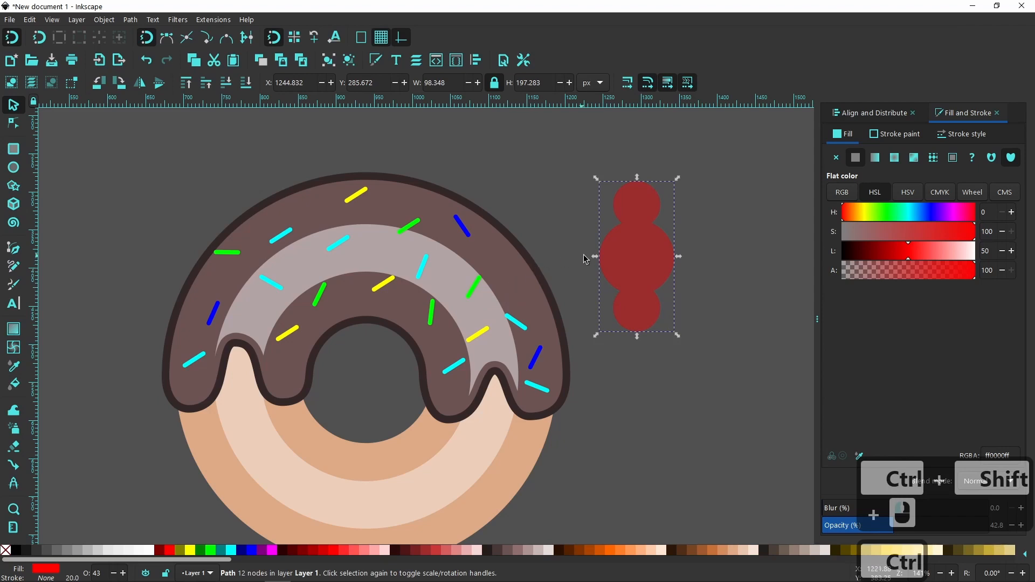
Step: Duplicate the merged red shape, fill the copy with lime, and stretch it leftward to a width of about 113 px
left_click(636, 264)
right_click(632, 275)
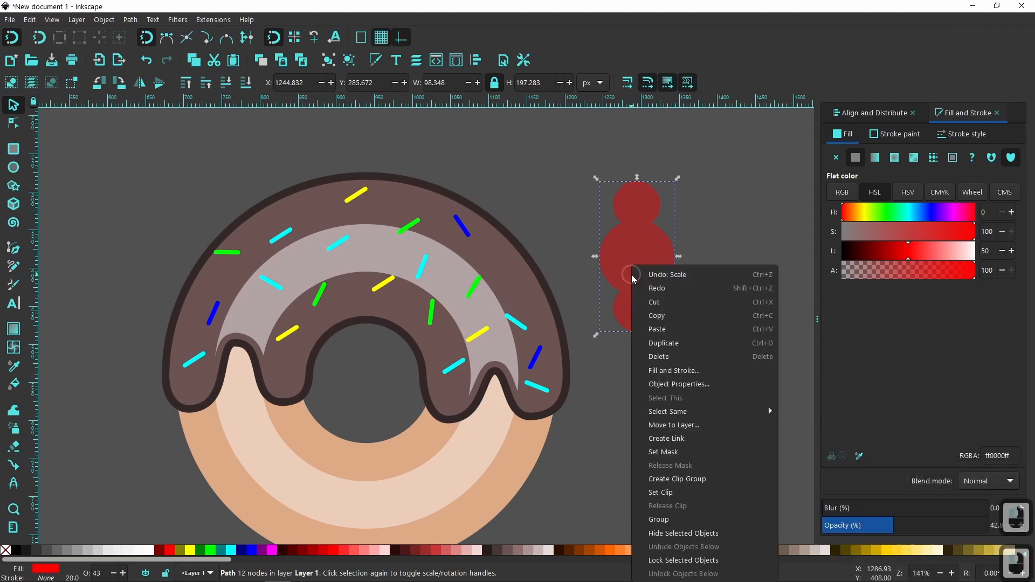
left_click(663, 342)
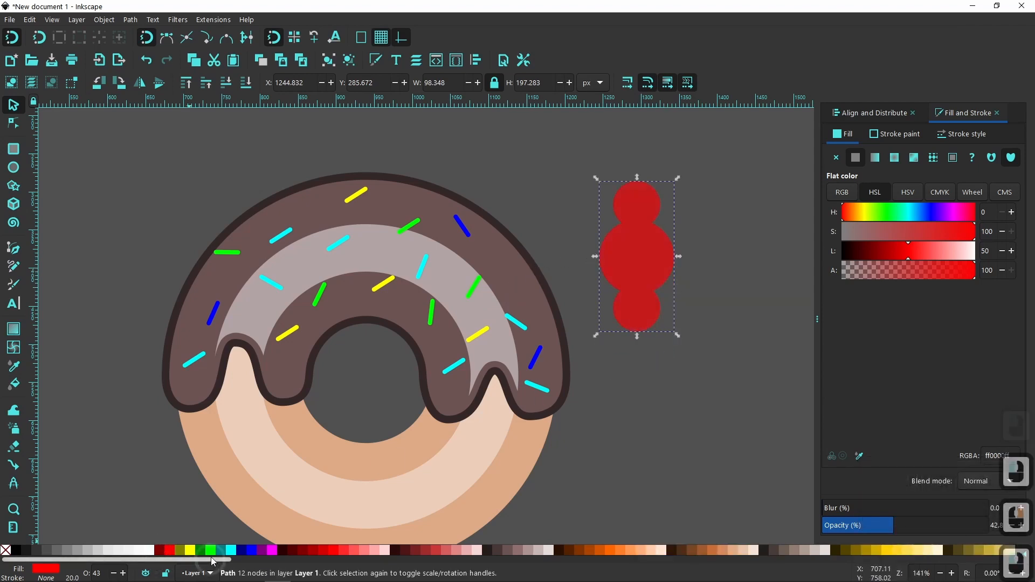
left_click(210, 550)
scroll(637, 251, "up", 2)
left_click_drag(637, 278, 653, 328)
left_click_drag(578, 316, 551, 316)
left_click_drag(551, 316, 551, 317)
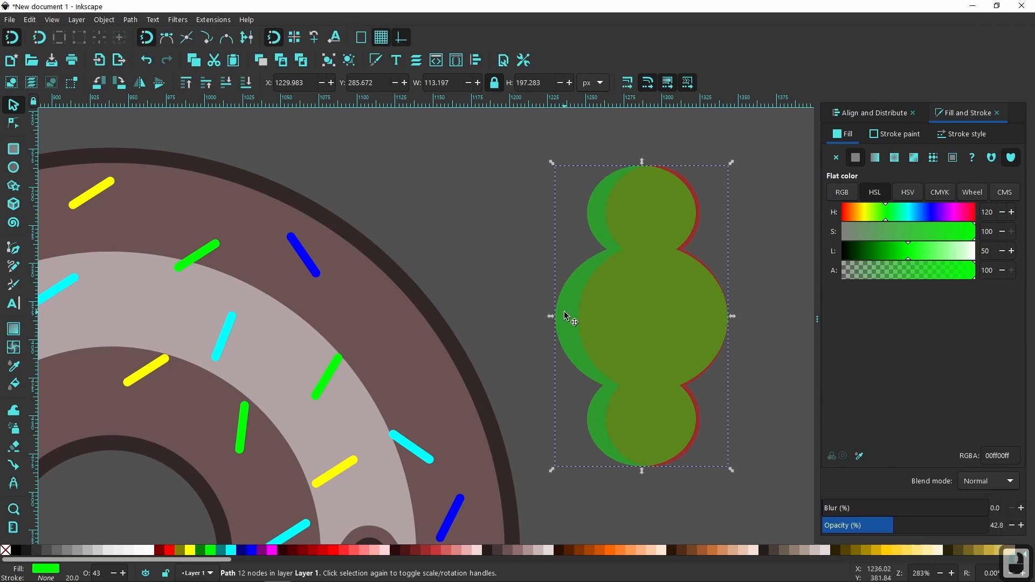
Step: Duplicate the lime shape, fill the copy with red, and stretch it leftward to a width of about 125 px
right_click(564, 318)
left_click(599, 343)
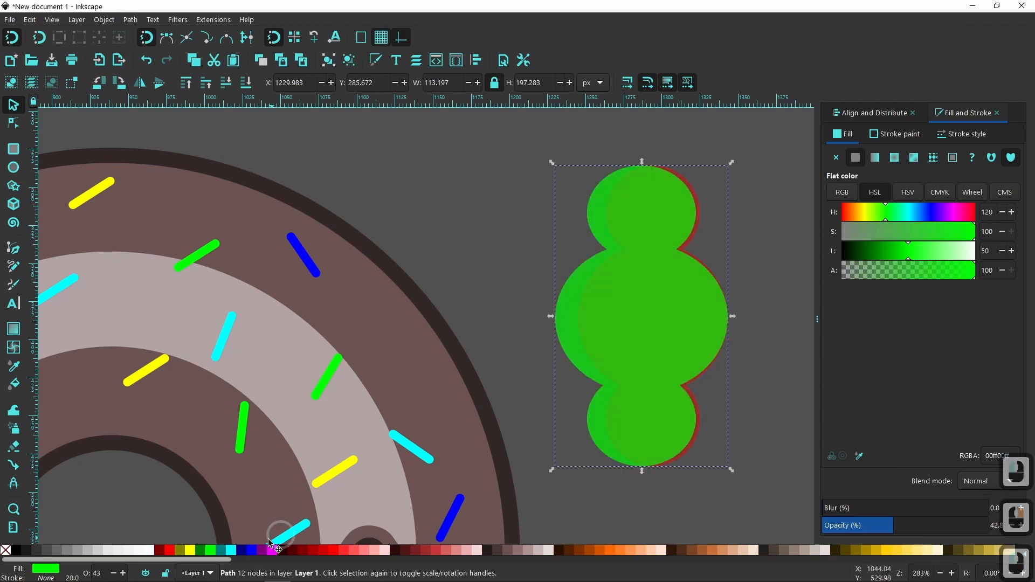
left_click(170, 551)
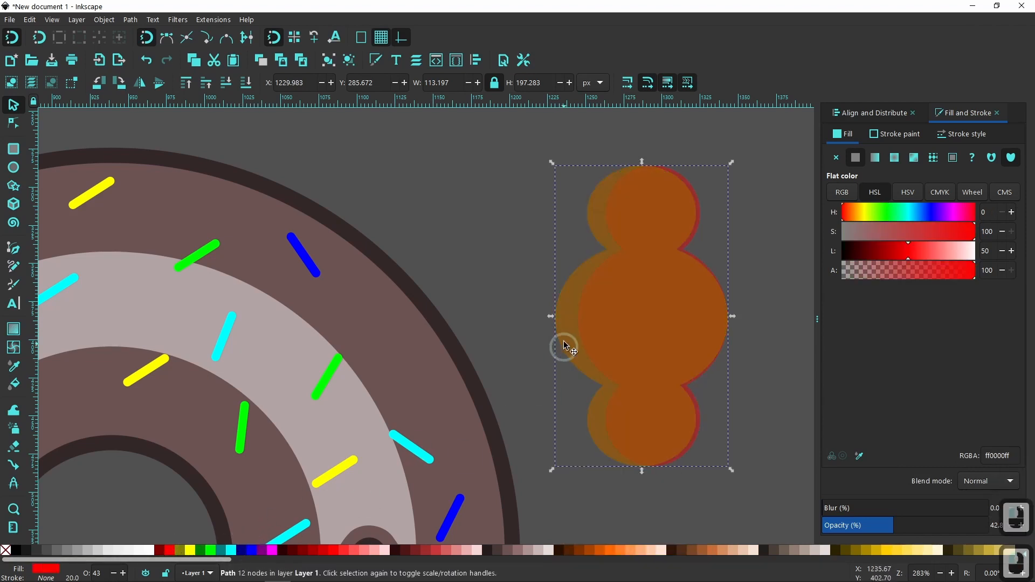
left_click_drag(551, 317, 533, 321)
Step: Duplicate the widened red shape, fill the copy with lime, and stretch it leftward to a width of about 138 px
right_click(533, 321)
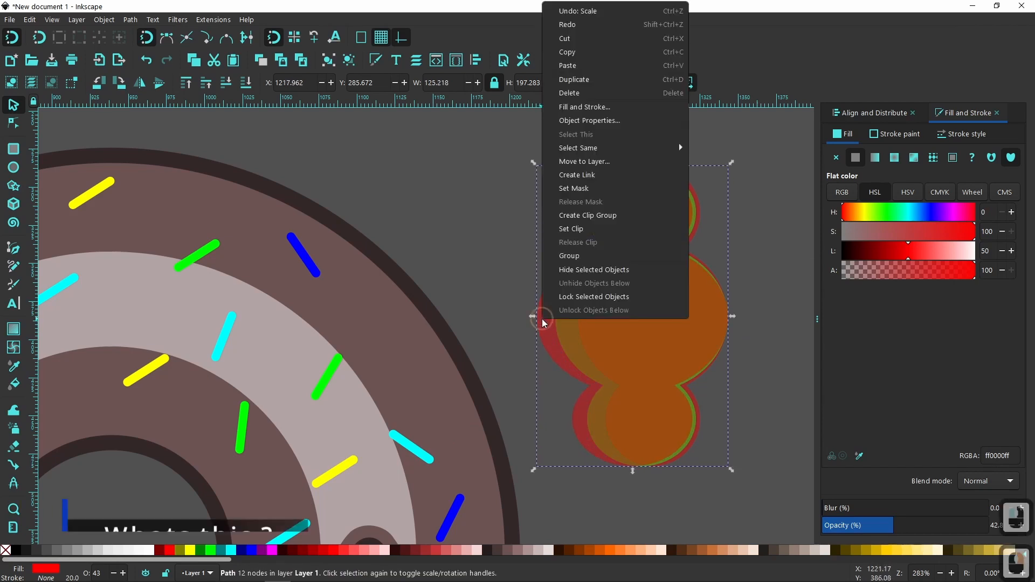
left_click(574, 79)
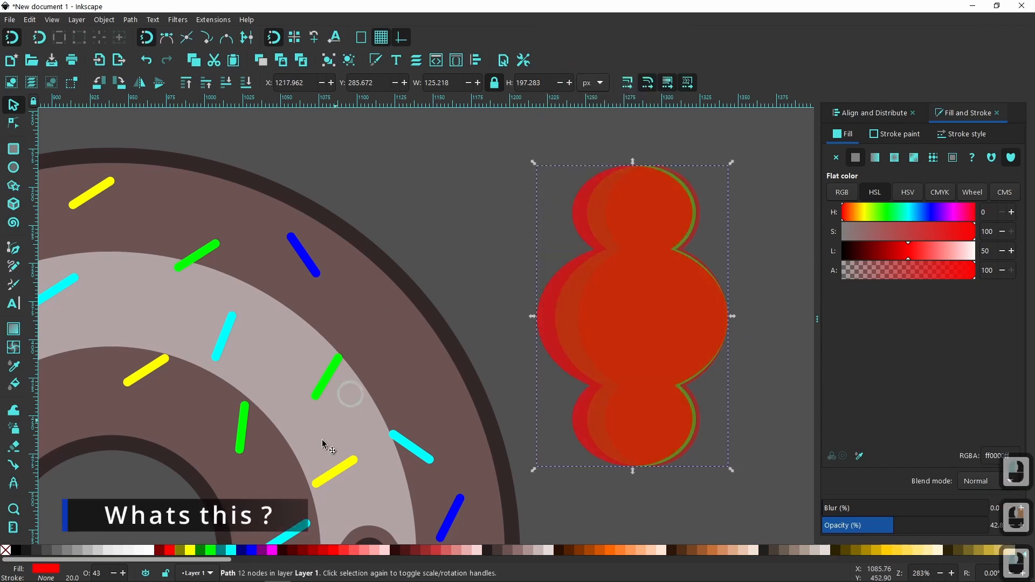
left_click(214, 553)
left_click_drag(533, 317, 512, 322)
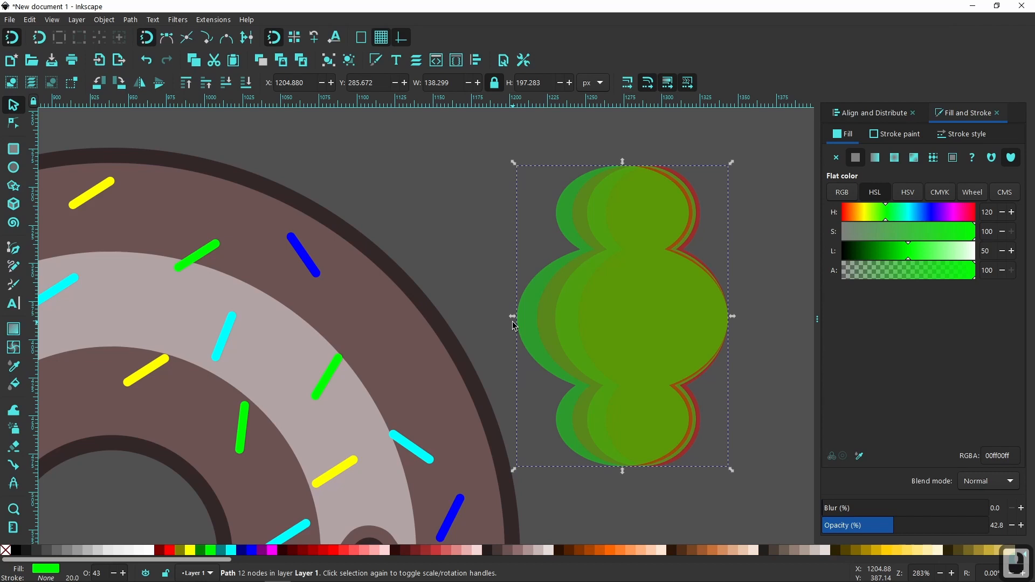
Step: Group the four layered shapes, rotate the group counter-clockwise, and move it over the donut's upper-right edge
left_click_drag(495, 128, 775, 493)
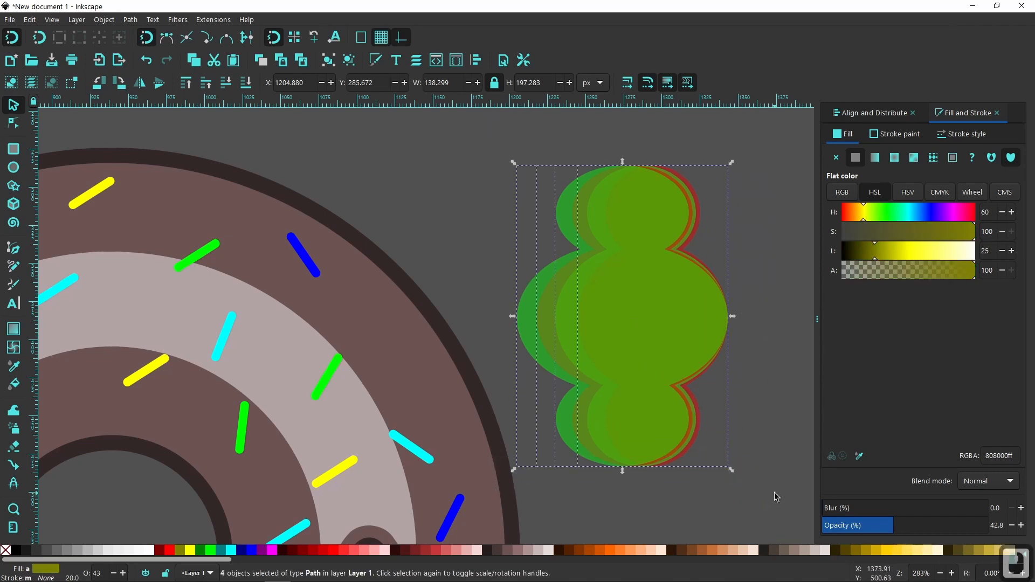
left_click(330, 62)
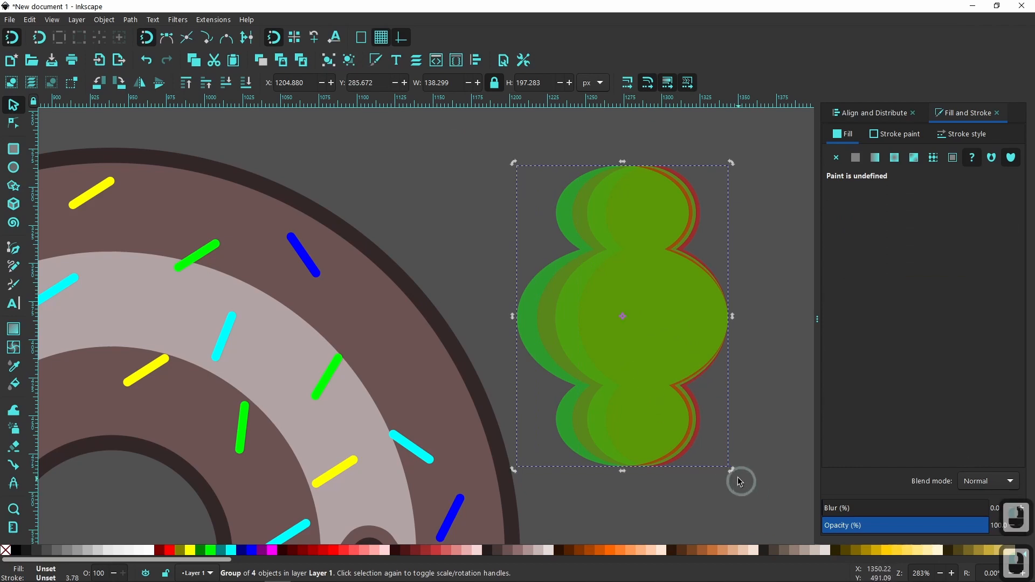
left_click_drag(732, 471, 765, 407)
left_click_drag(653, 316, 448, 324)
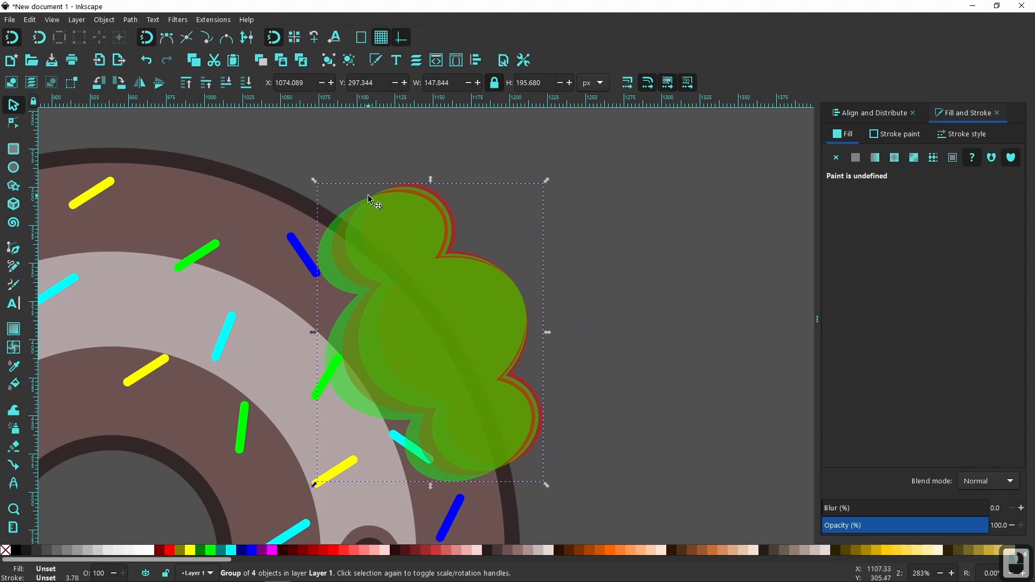
Step: Rotate the grouped red and lime shapes further counter-clockwise to follow the curve of the icing's outer edge
scroll(369, 199, "up", 6)
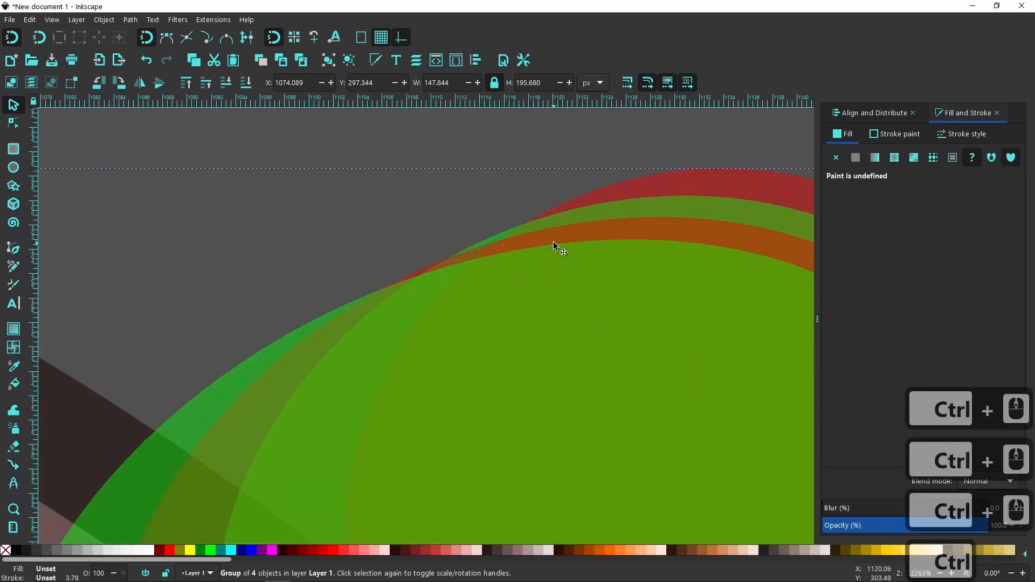
scroll(490, 347, "down", 1)
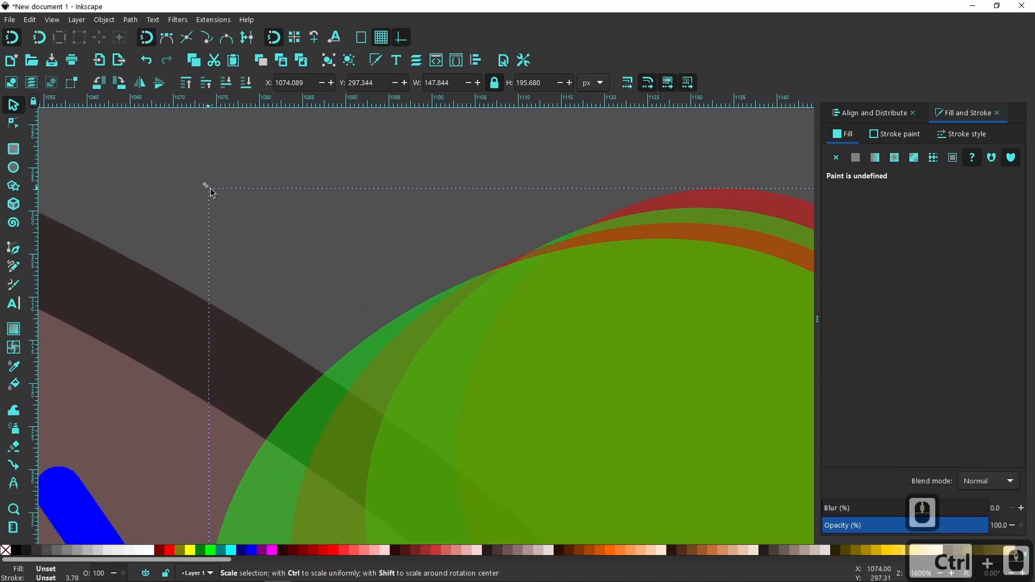
left_click(208, 205)
left_click_drag(206, 188, 57, 541)
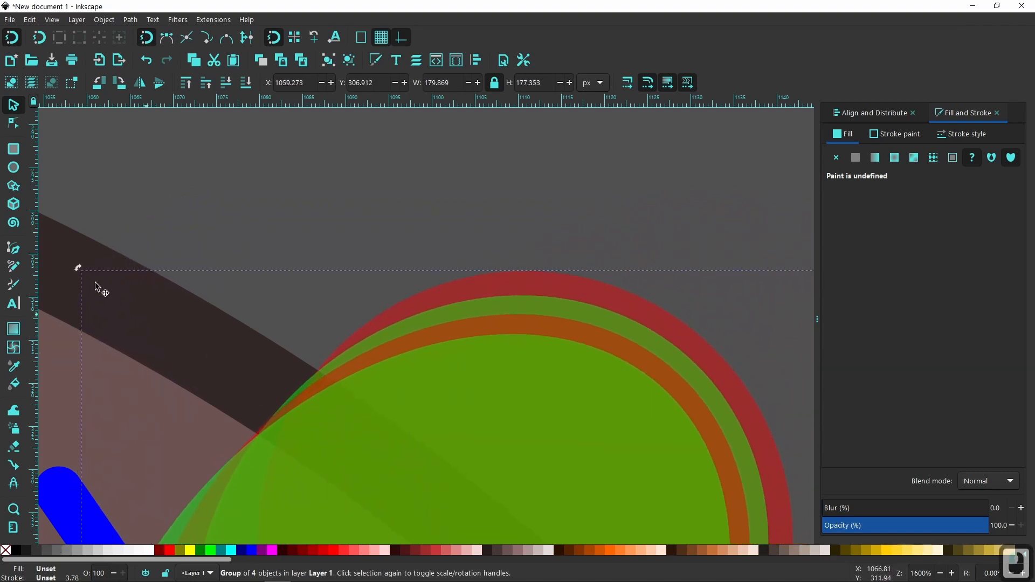
left_click_drag(80, 269, 108, 272)
Step: Rotate the layered group slightly back clockwise and shift it a little left over the icing's edge
scroll(396, 426, "down", 4, "ctrl")
left_click_drag(458, 428, 315, 100)
scroll(545, 415, "down", 2, "ctrl")
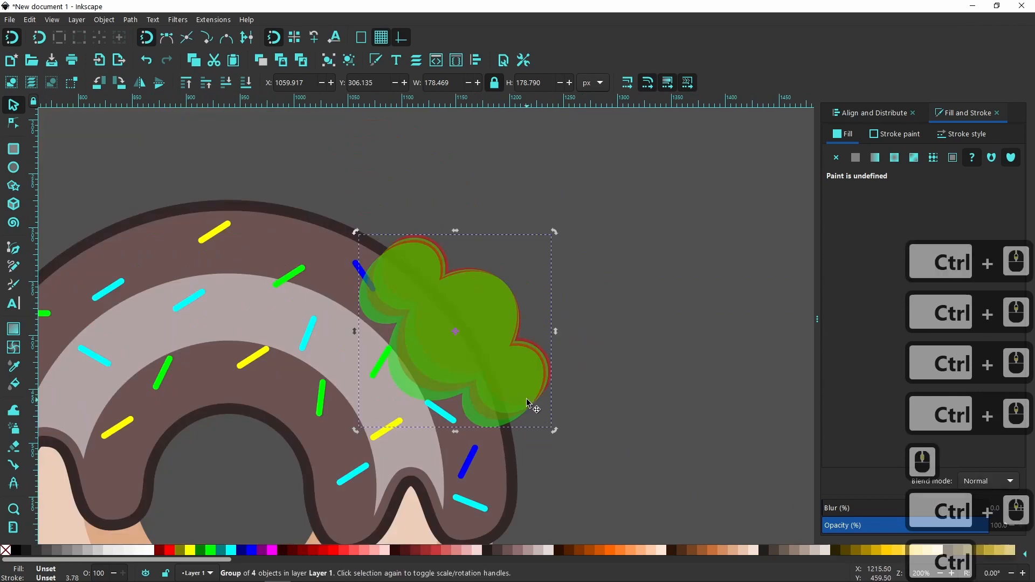
left_click_drag(554, 430, 541, 443)
left_click_drag(478, 342, 459, 344)
Step: Fine-tune the layered group's tilt with small clockwise rotations and shift it slightly left over the icing's edge
scroll(544, 448, "down", 4)
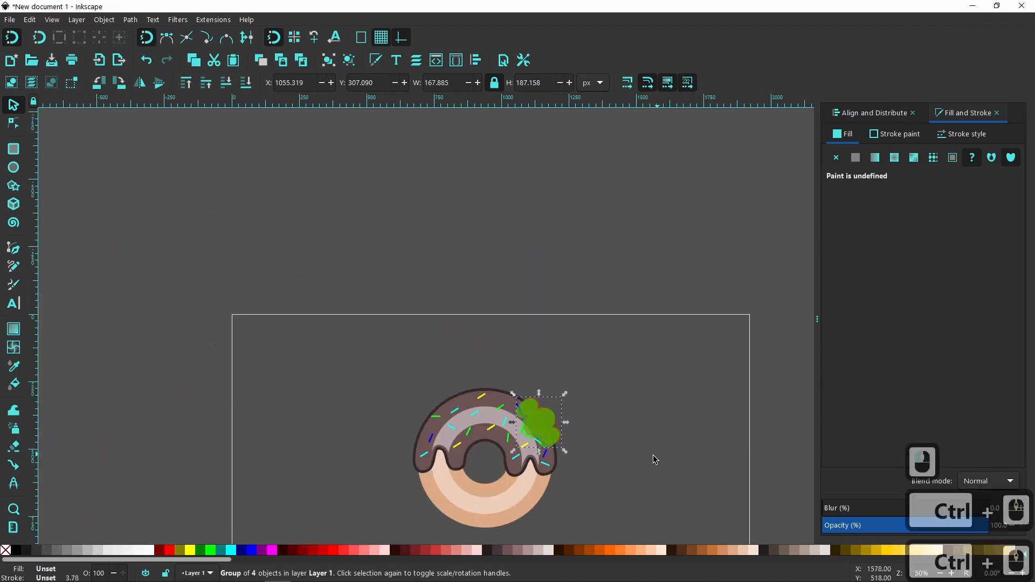
scroll(562, 452, "up", 6)
scroll(510, 379, "down", 3)
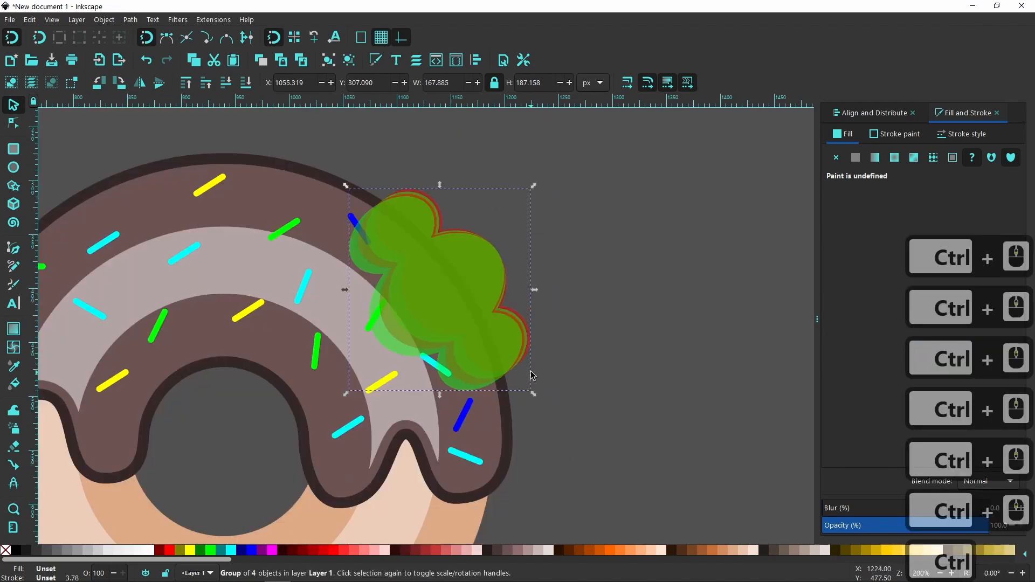
scroll(465, 307, "up", 2)
left_click_drag(464, 305, 473, 338)
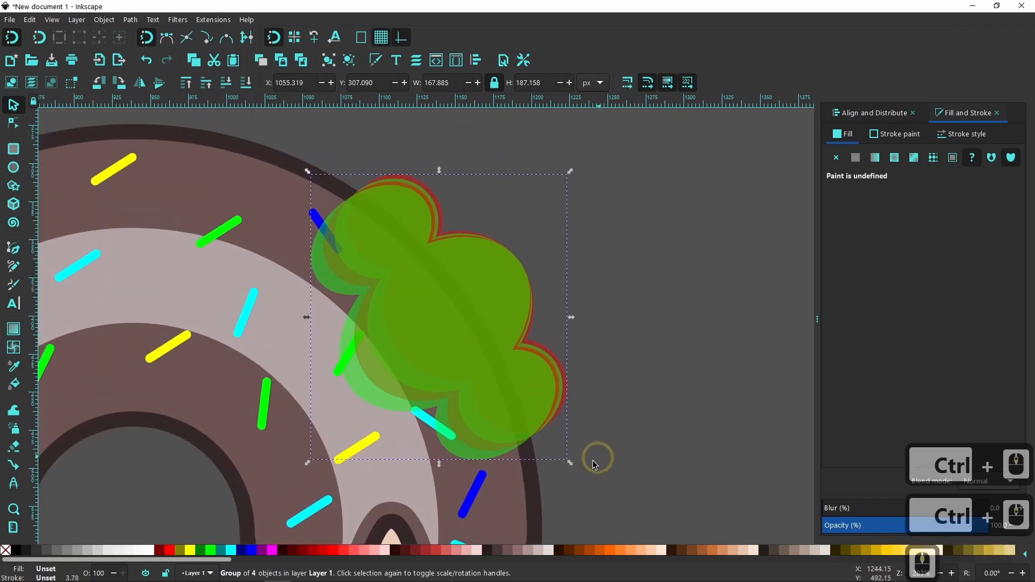
left_click(497, 402)
left_click_drag(573, 460, 566, 468)
left_click_drag(488, 318, 483, 319)
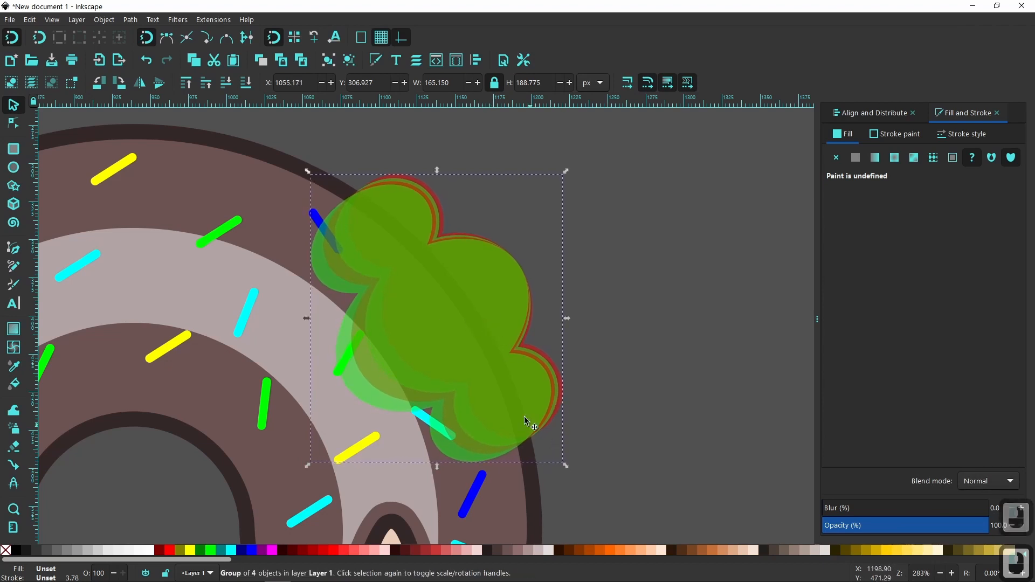
left_click_drag(566, 467, 564, 473)
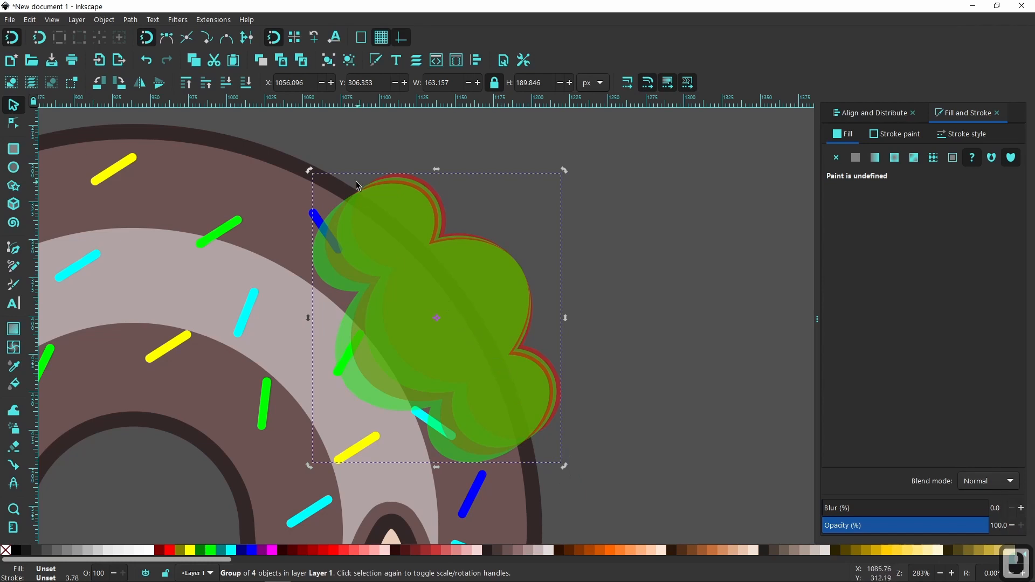
Step: Nudge the layered group slightly down and left on the donut's upper-right edge
scroll(357, 181, "up", 3)
left_click_drag(487, 279, 481, 285)
scroll(481, 287, "down", 1)
scroll(481, 287, "down", 1)
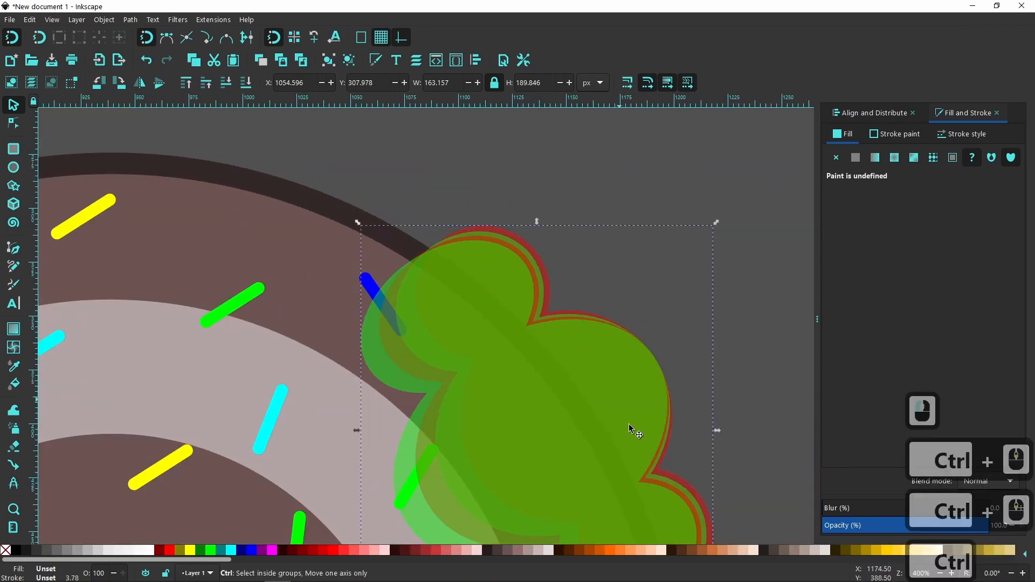
Step: Ungroup the layered scalloped bite shapes on the donut's upper-right edge
scroll(620, 388, "down", 5)
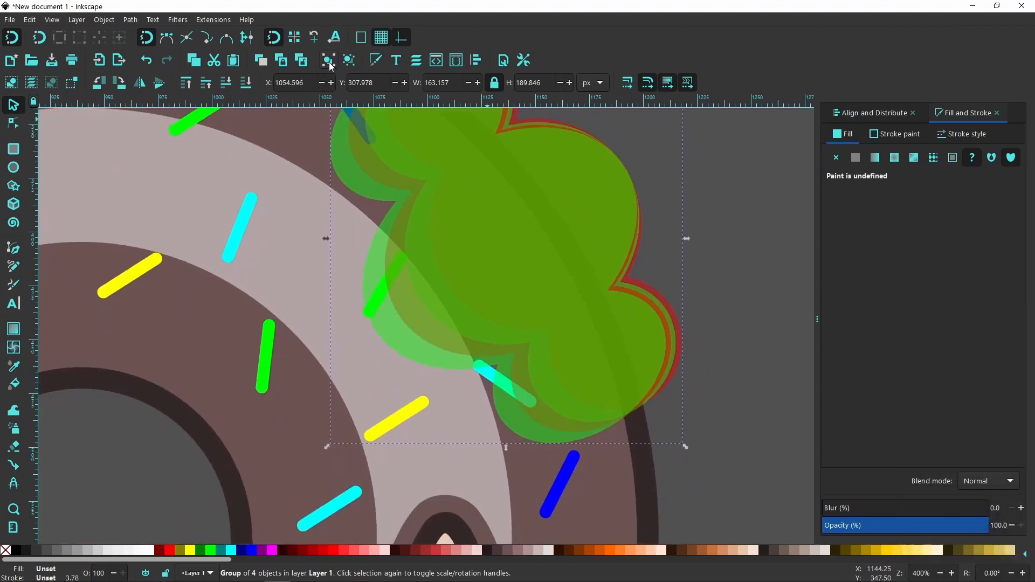
left_click(348, 60)
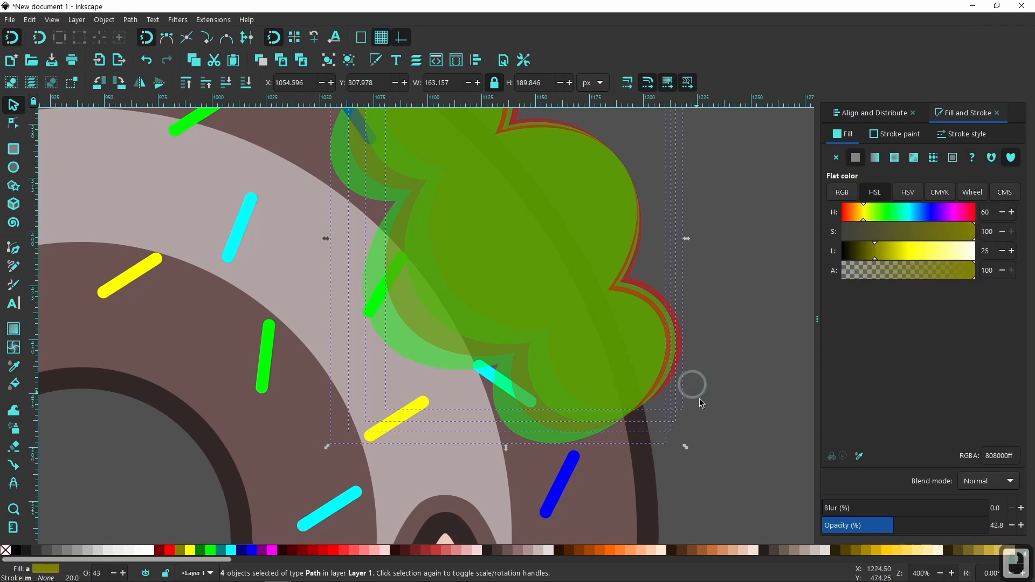
left_click(690, 422)
Step: Subtract the topmost lime scalloped shape from the icing's pale highlight with the Difference operation
scroll(688, 421, "down", 4, "ctrl")
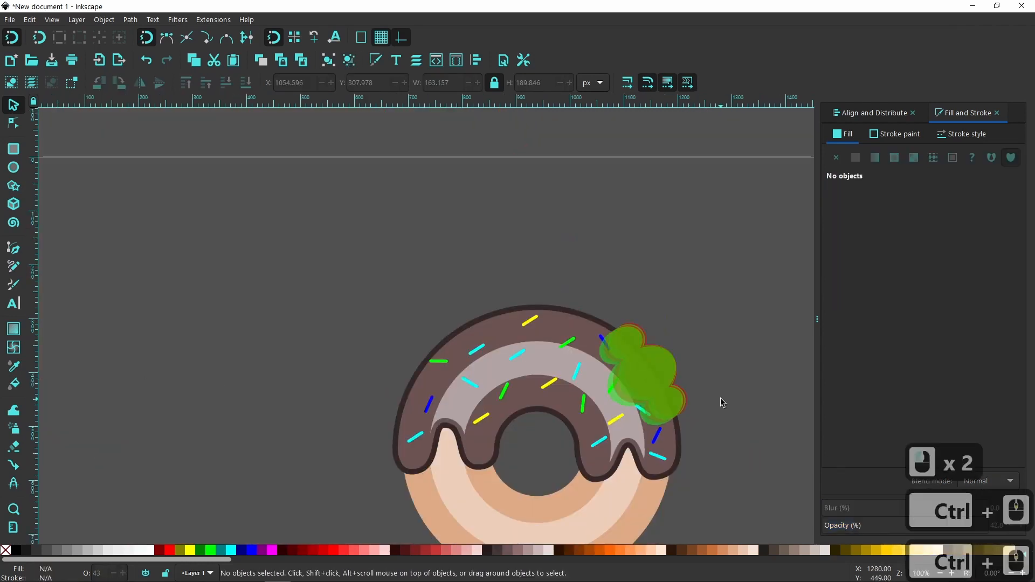
left_click_drag(668, 404, 642, 317)
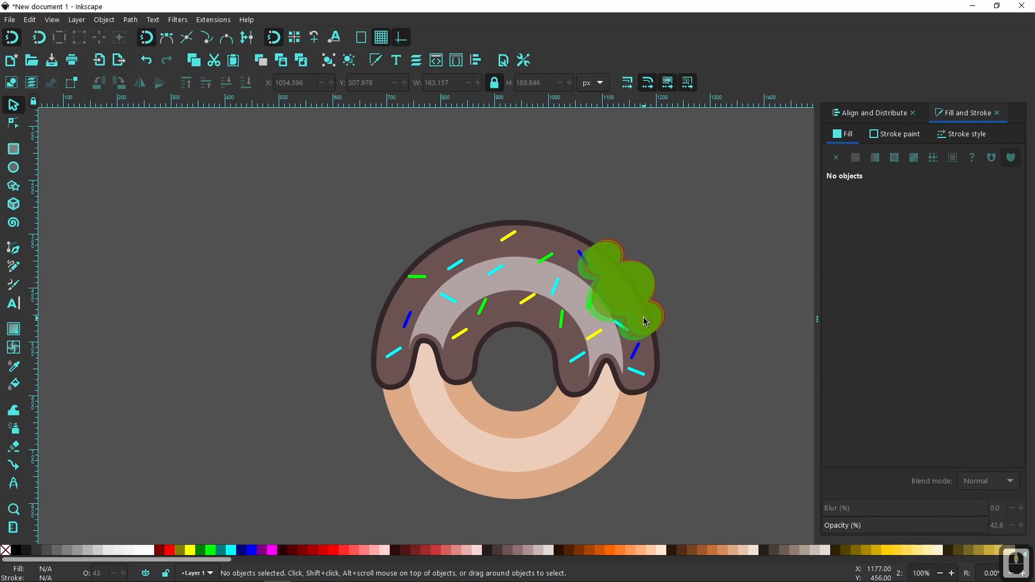
scroll(625, 304, "up", 2, "ctrl")
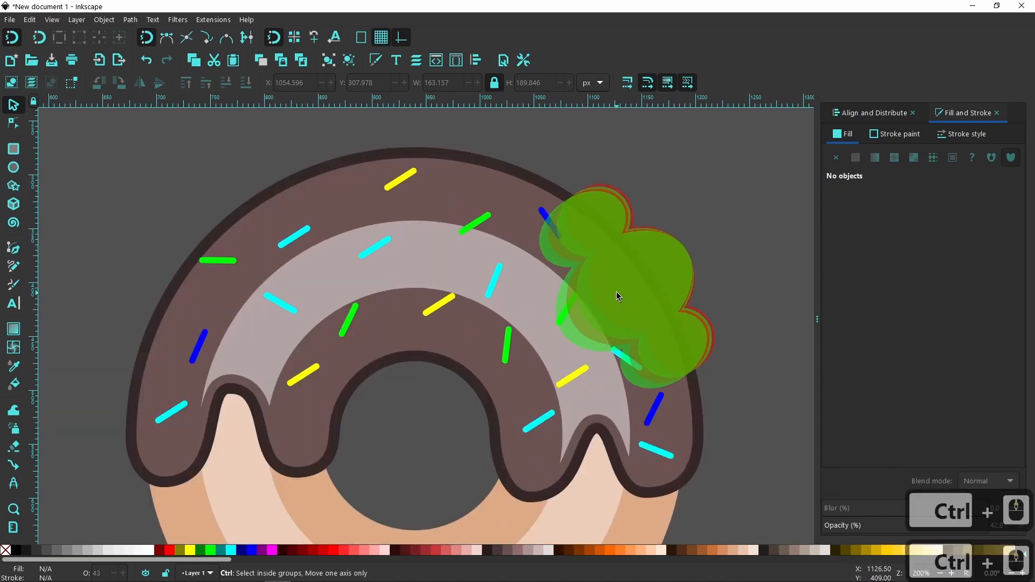
left_click(625, 292)
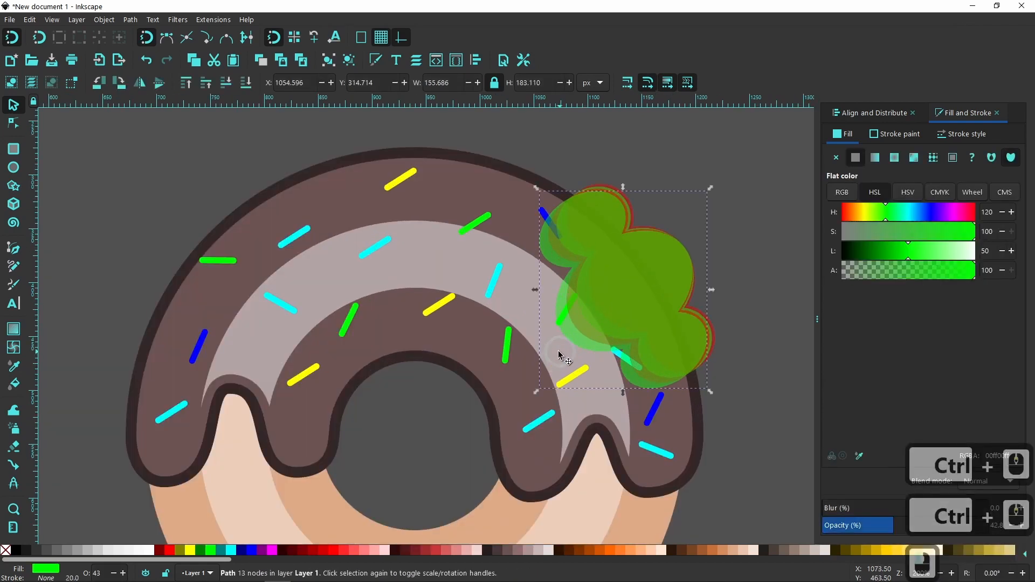
left_click(399, 243, "shift")
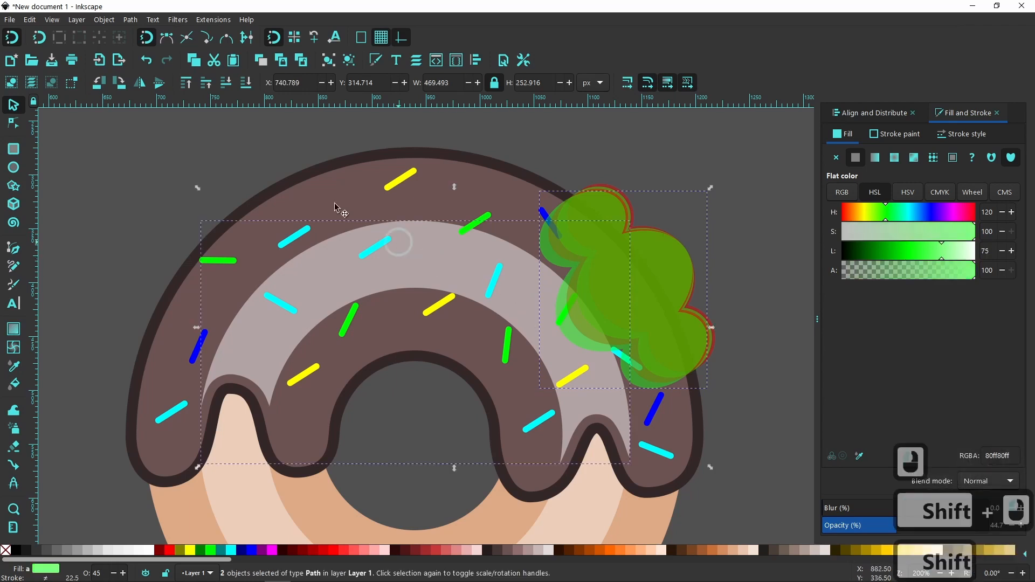
left_click(131, 20)
left_click(150, 88)
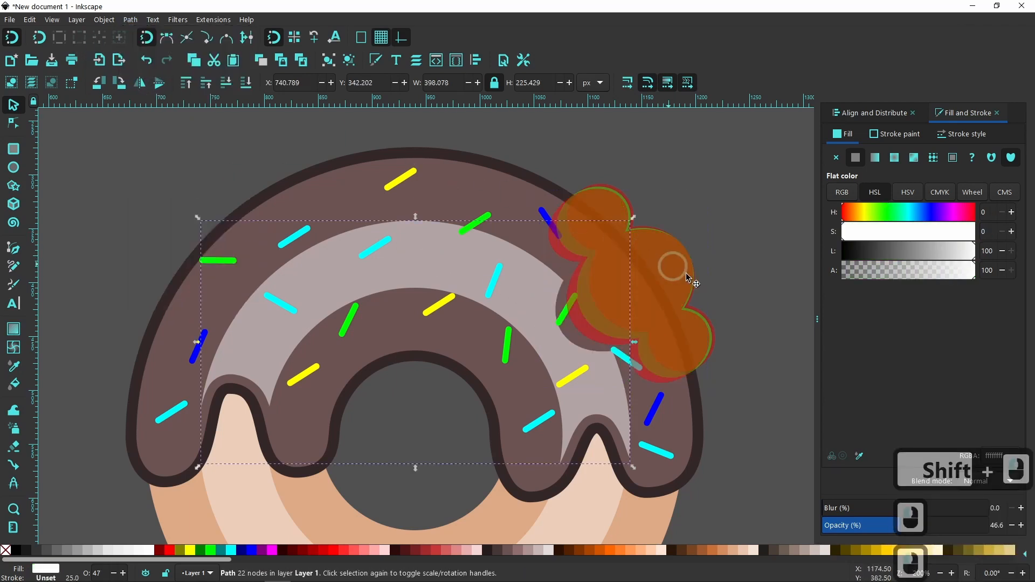
Step: Subtract the red scalloped shape that is now topmost from the brown icing with Difference
left_click(587, 326)
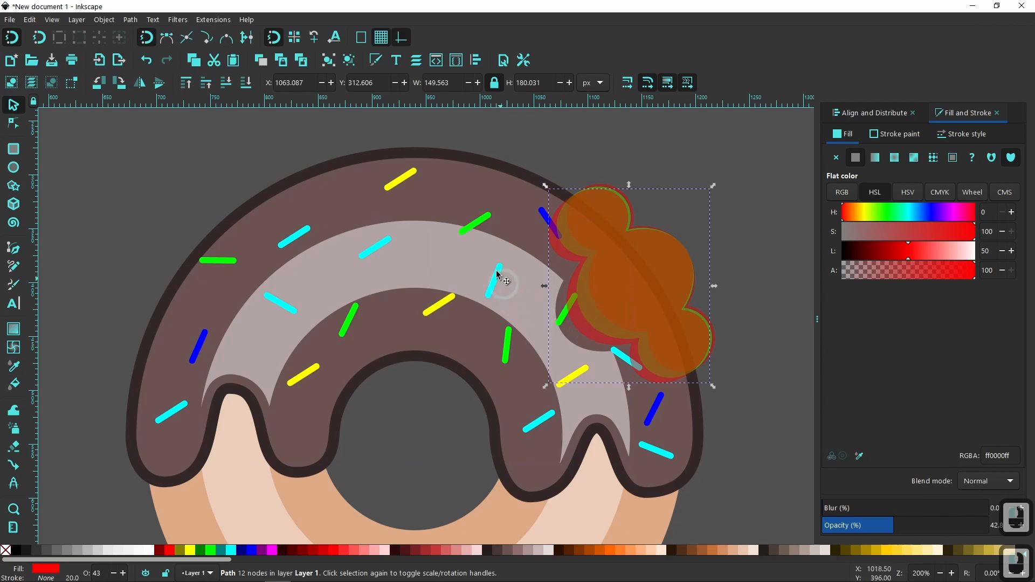
left_click(453, 197, "shift")
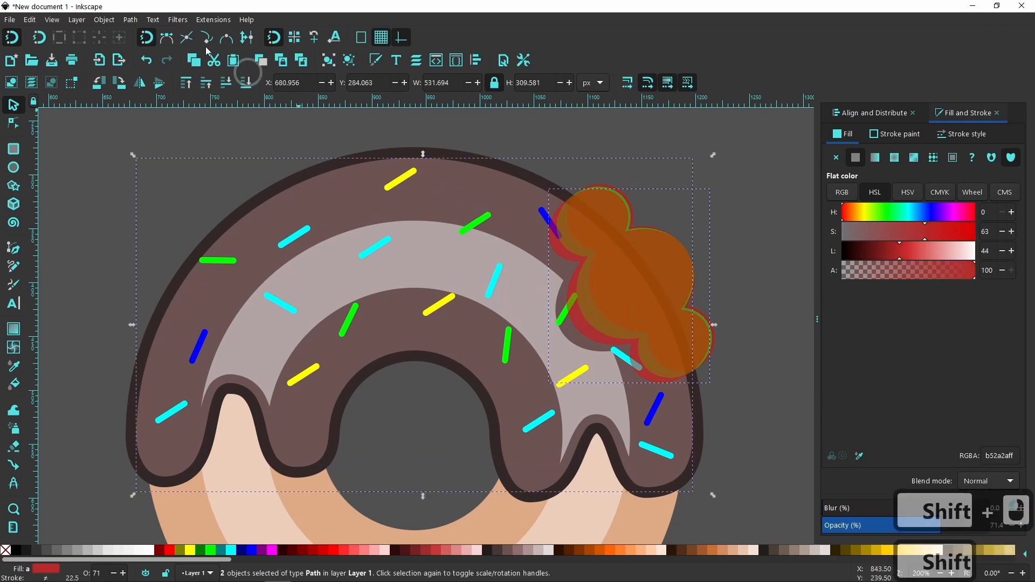
left_click(131, 20)
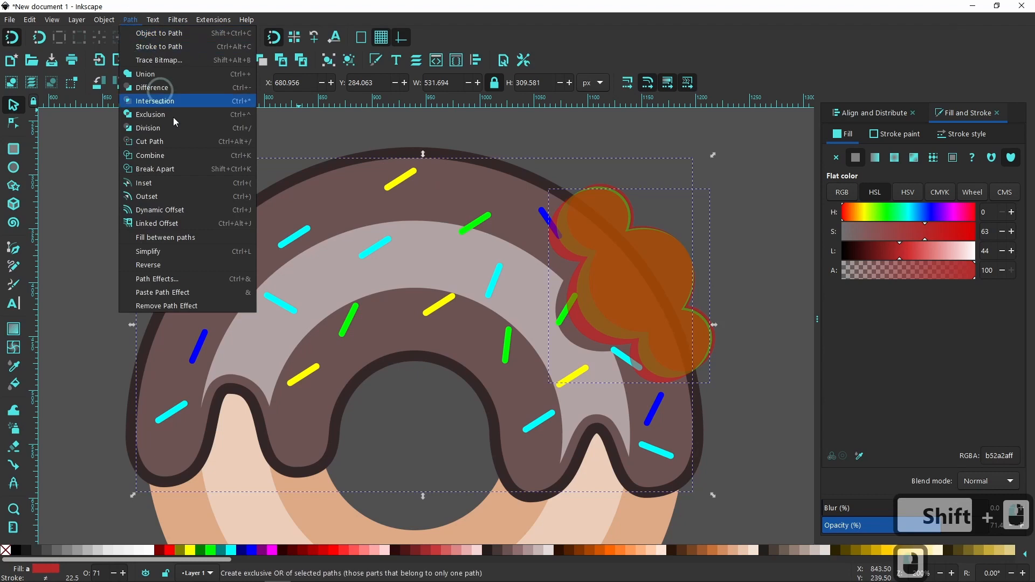
left_click(154, 88)
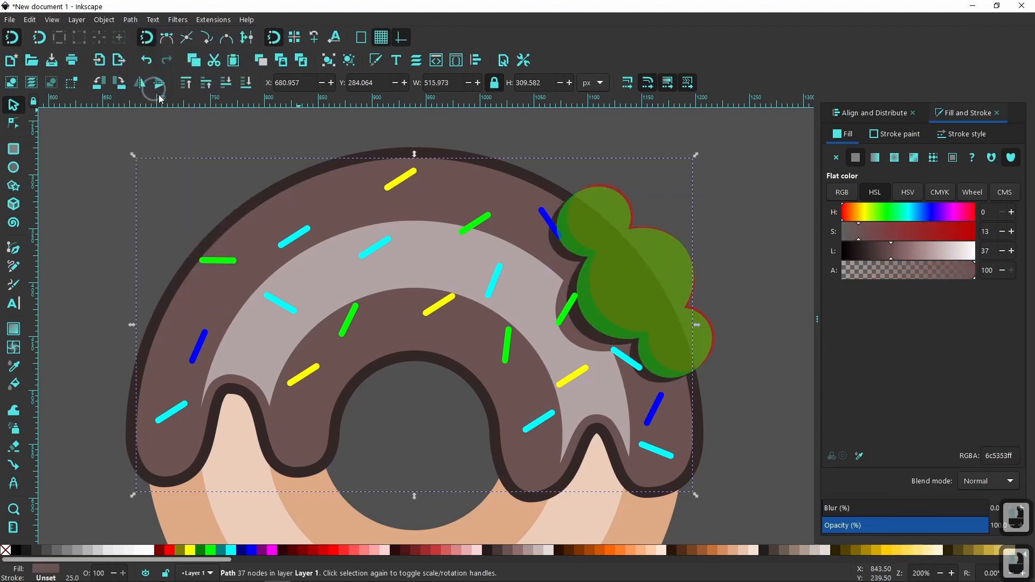
Step: Subtract the remaining green scalloped shape from the dark icing outline with Difference
left_click(629, 285)
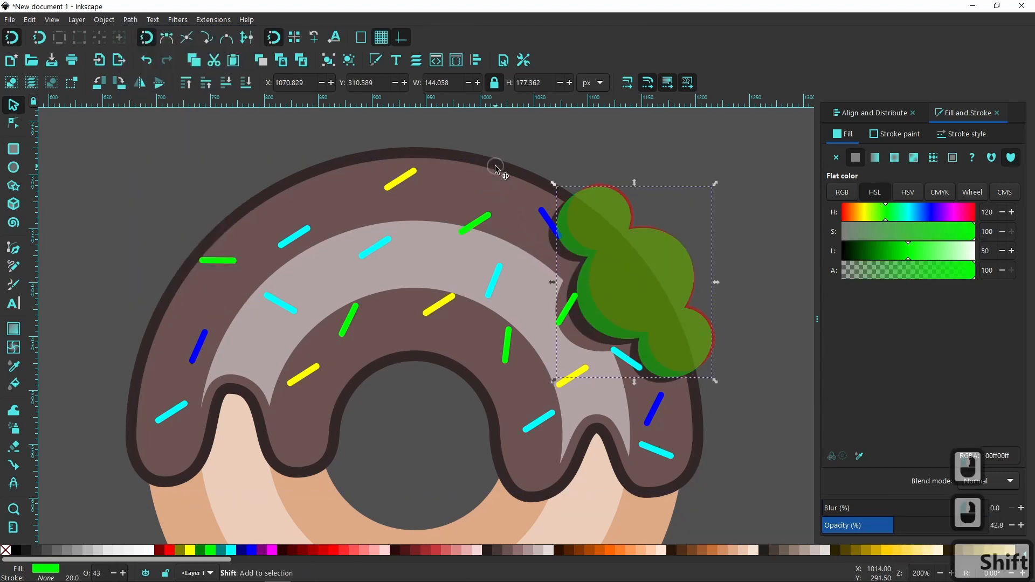
left_click(495, 169, "shift")
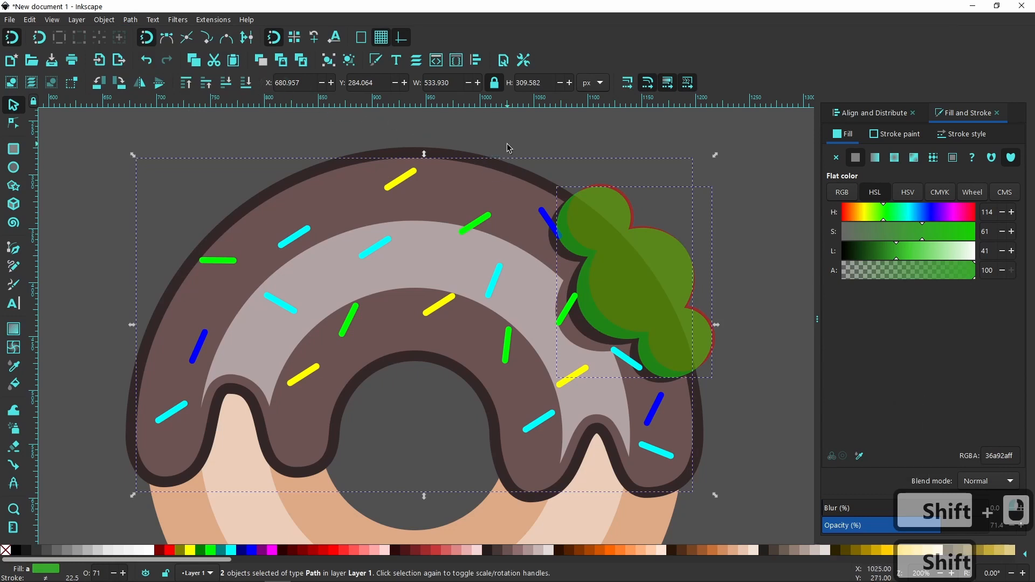
left_click(455, 157, "shift")
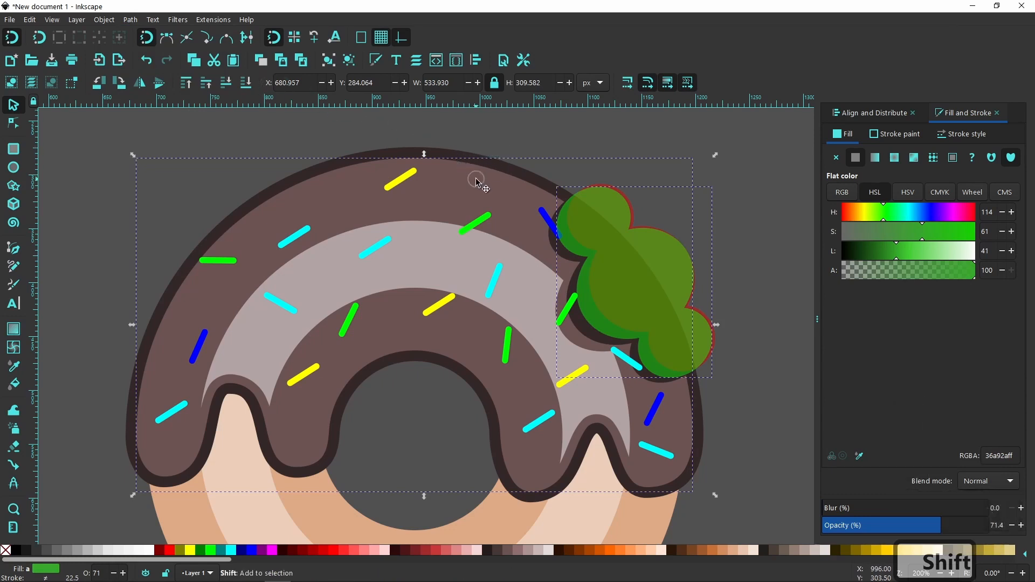
left_click(455, 156, "shift")
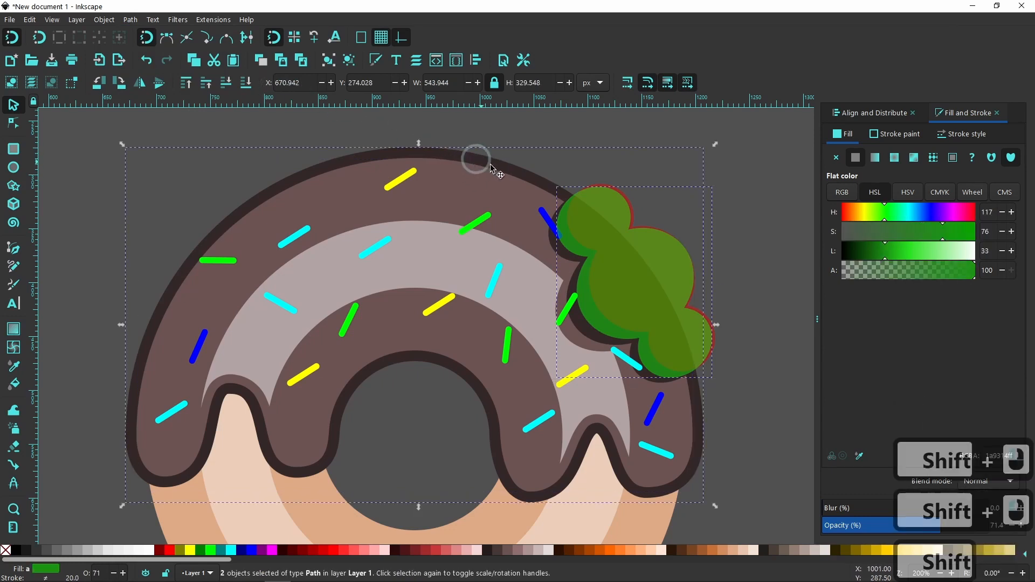
left_click(130, 19)
left_click(162, 90)
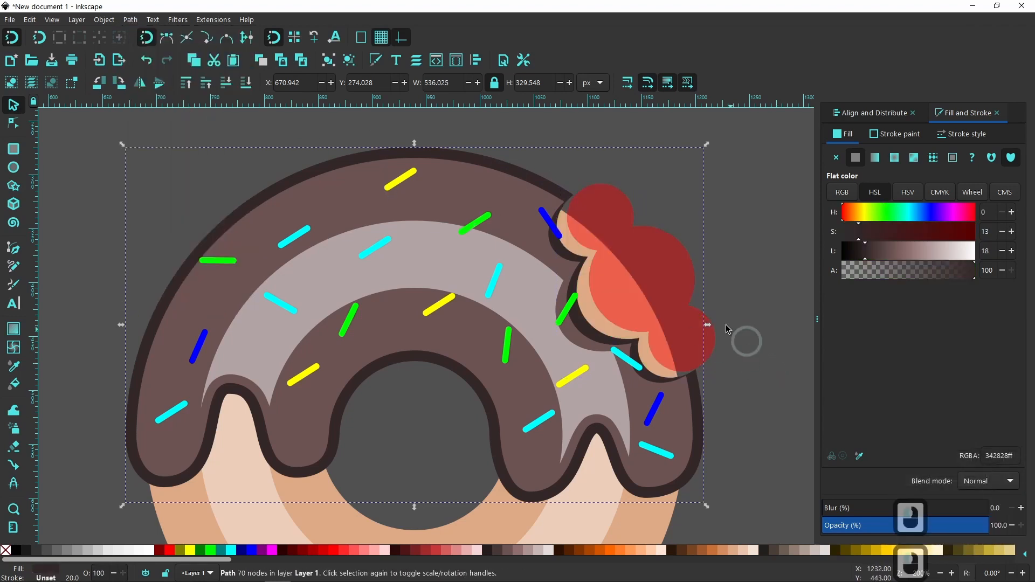
Step: Subtract the last red scalloped shape from the tan donut base with Difference
left_click(685, 304)
left_click_drag(732, 420, 719, 330)
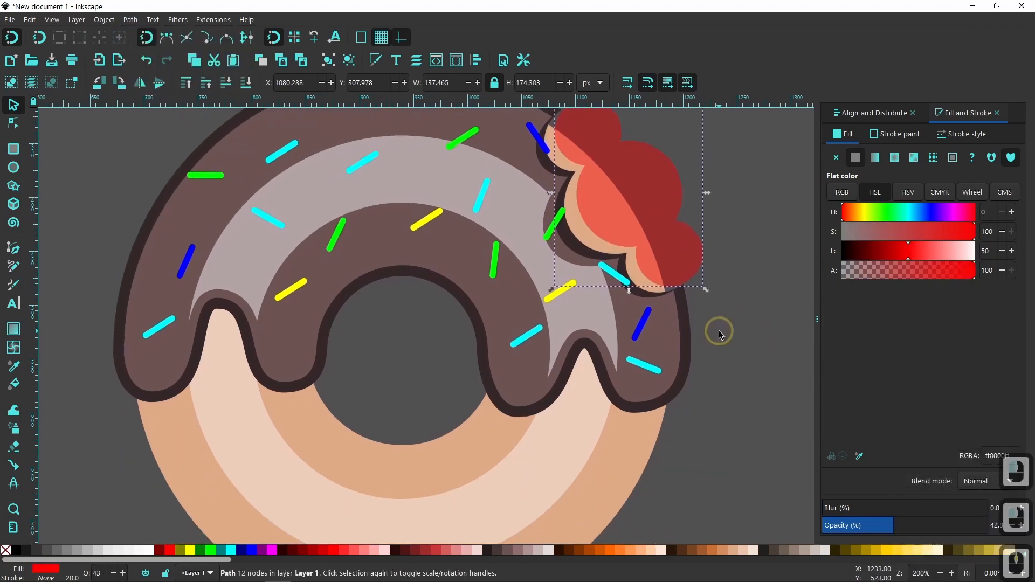
left_click(625, 448, "shift")
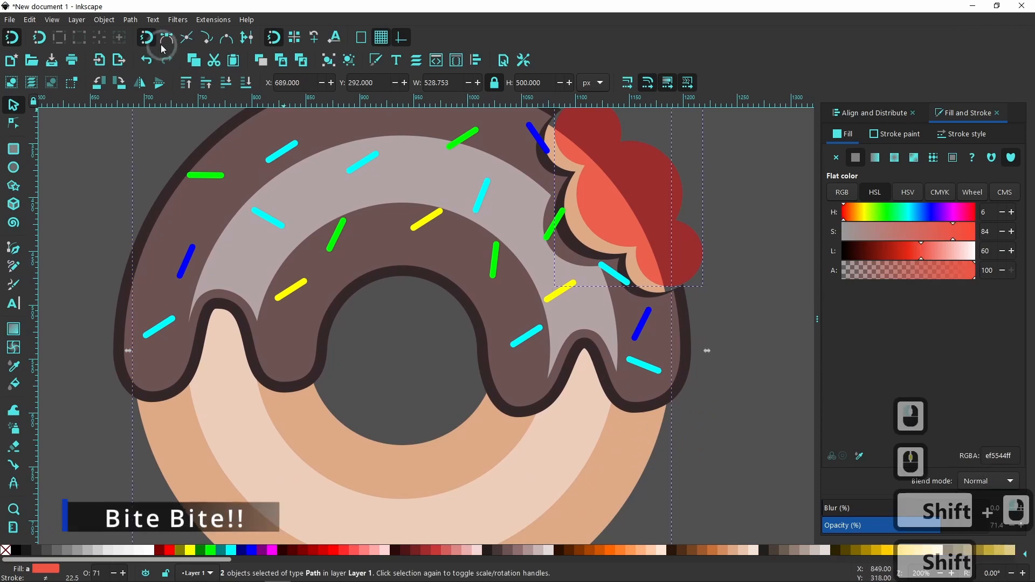
left_click(130, 19)
left_click(150, 89)
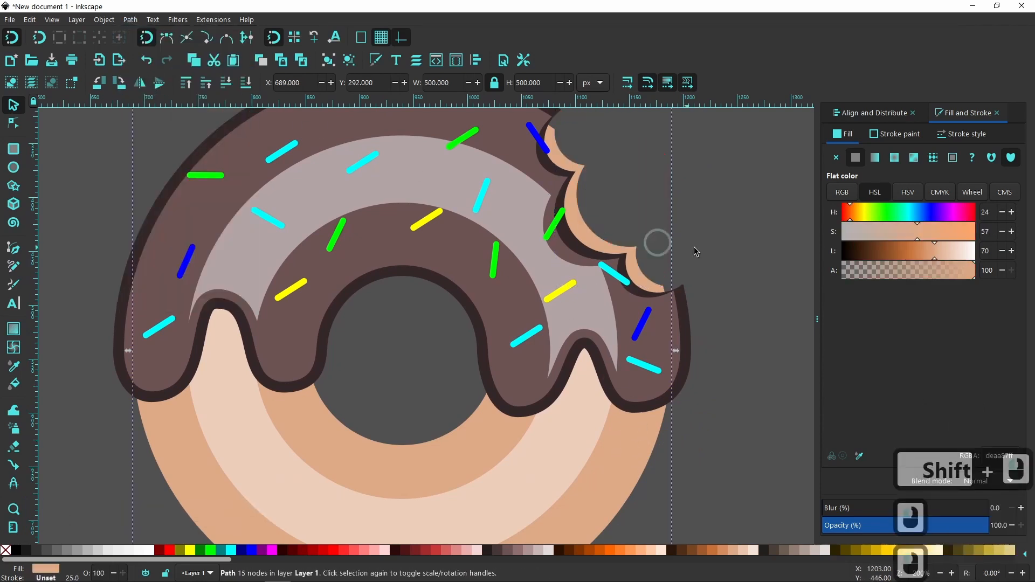
left_click(734, 207)
Step: Delete the green and the blue sprinkle that overlap the edge of the bite
left_click_drag(717, 199, 680, 298)
left_click(531, 317)
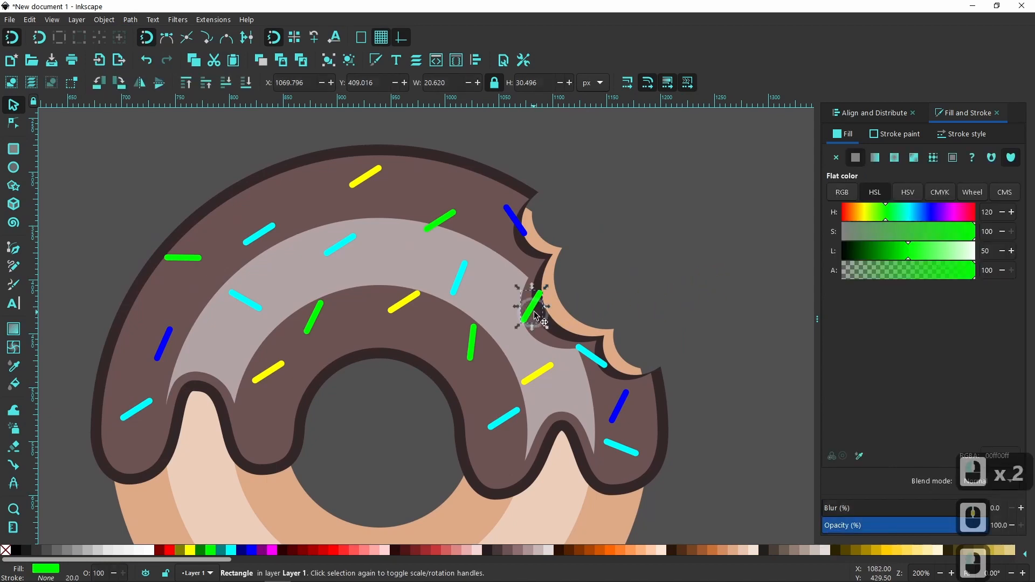
key("Delete")
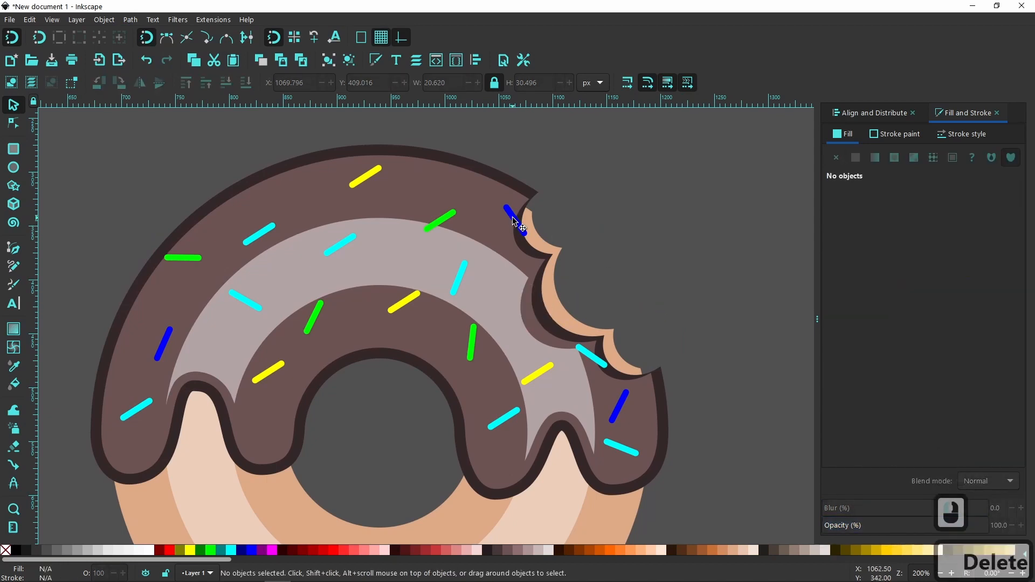
left_click(513, 217)
key("Delete")
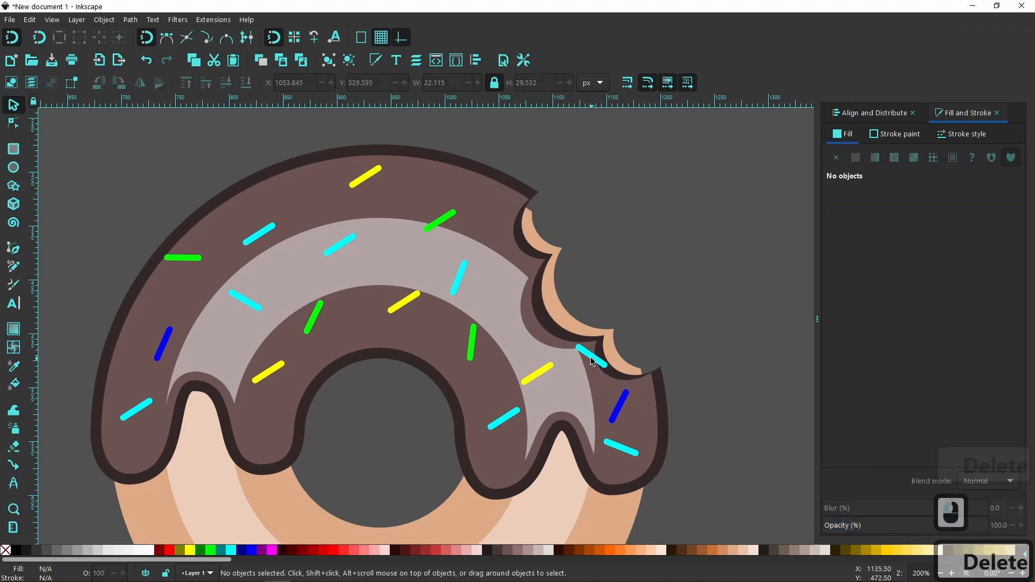
Step: Move the cyan sprinkle near the bite's lower end down-left off its edge, and shift the cyan sprinkle on the highlight slightly up-right
left_click(591, 356)
left_click_drag(591, 357, 584, 366)
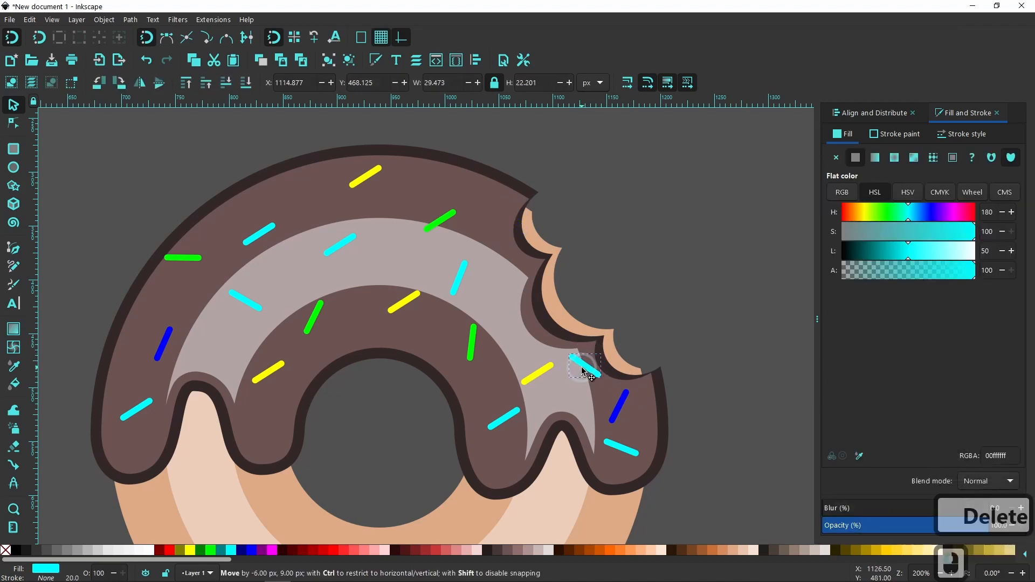
left_click(463, 276)
left_click_drag(463, 276, 482, 262)
left_click(723, 314)
Step: Draw a rectangle about 1934 by 1090 px over the whole page and fill it with red #D35F5F at 100% opacity
scroll(710, 317, "down", 2, "ctrl")
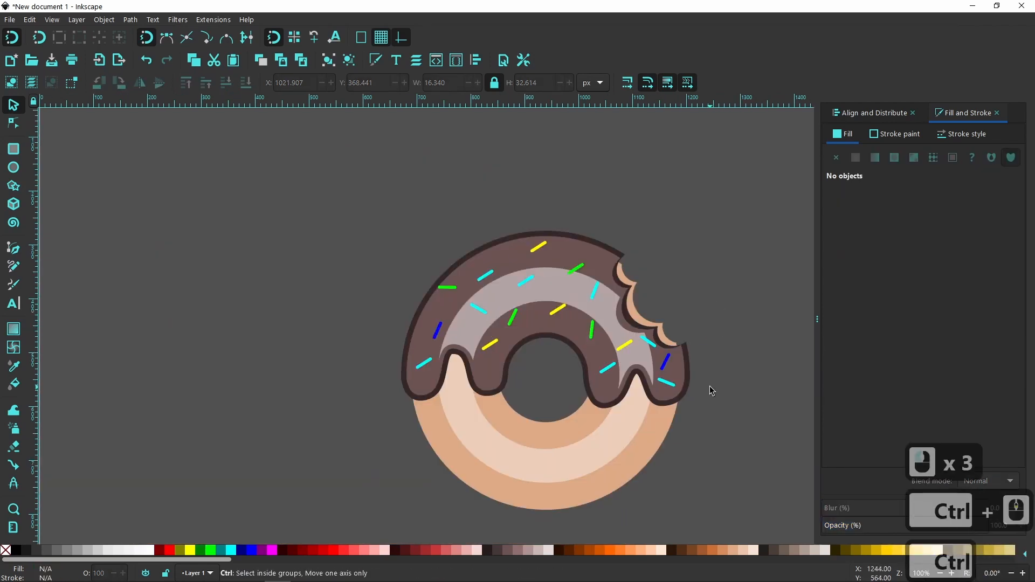
scroll(710, 391, "down", 2, "ctrl")
left_click_drag(613, 375, 476, 345)
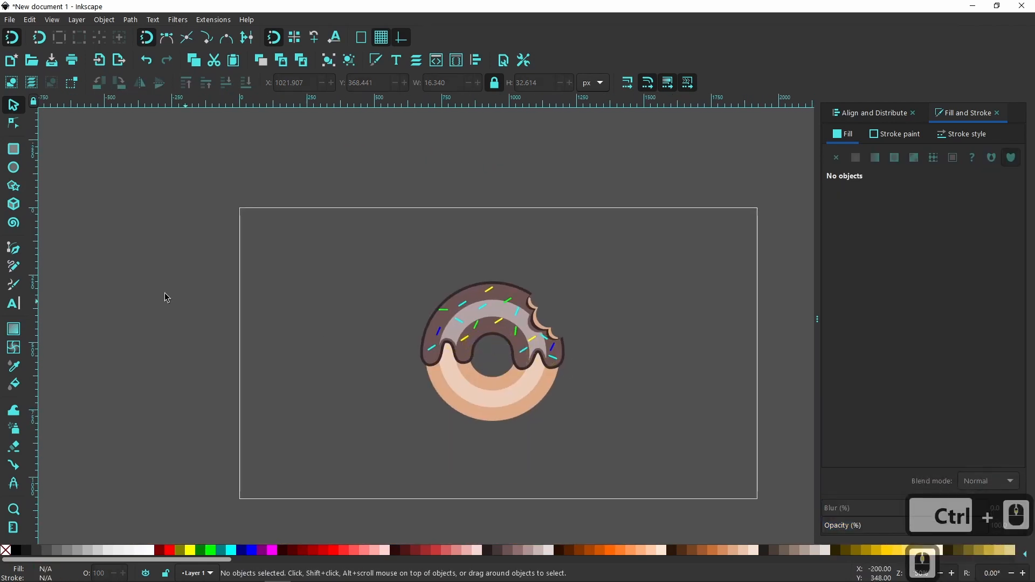
left_click(17, 153)
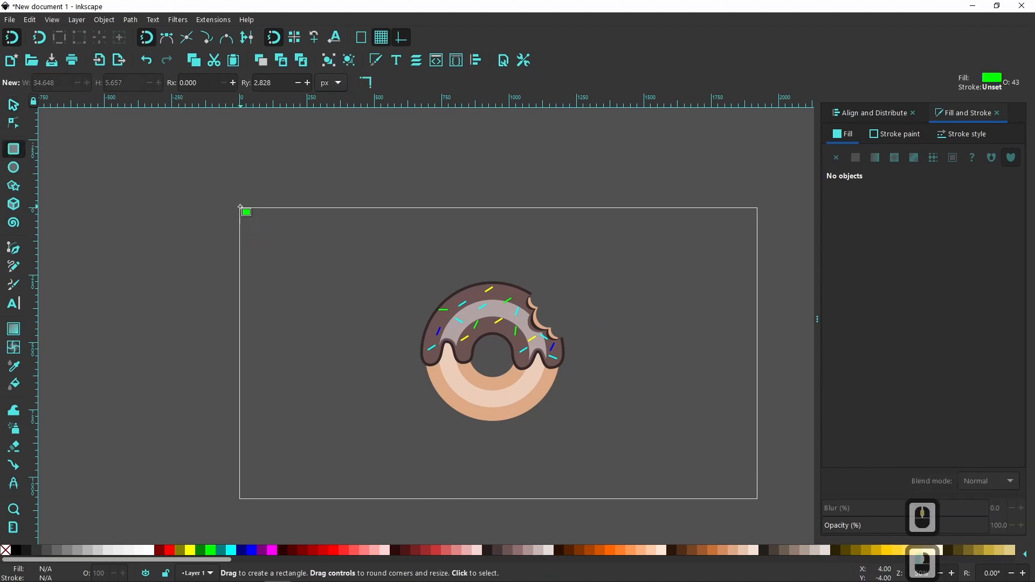
mouse_move(239, 208)
left_mouse_down()
mouse_move(767, 507)
mouse_move(760, 500)
left_mouse_up()
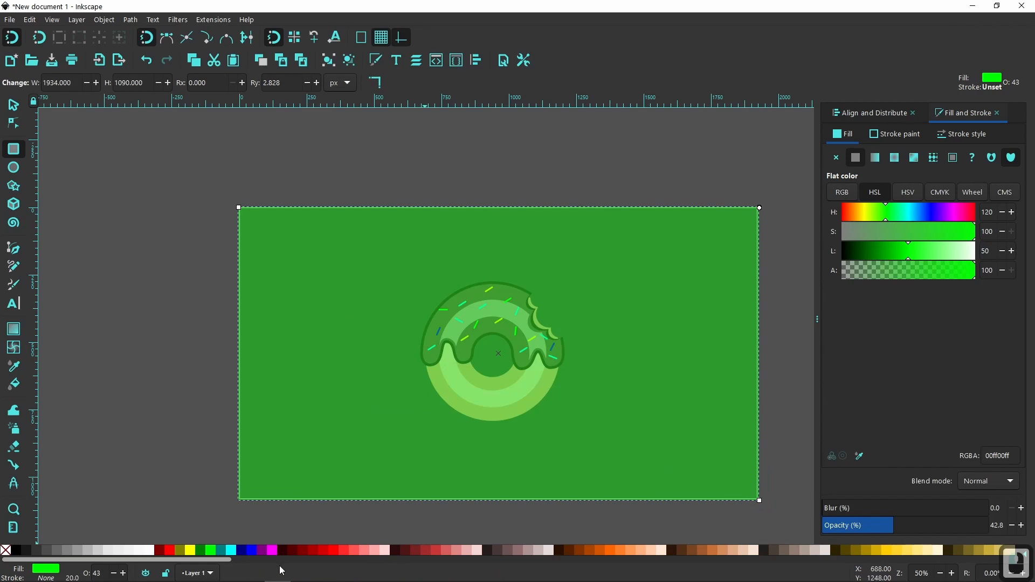
left_click(448, 549)
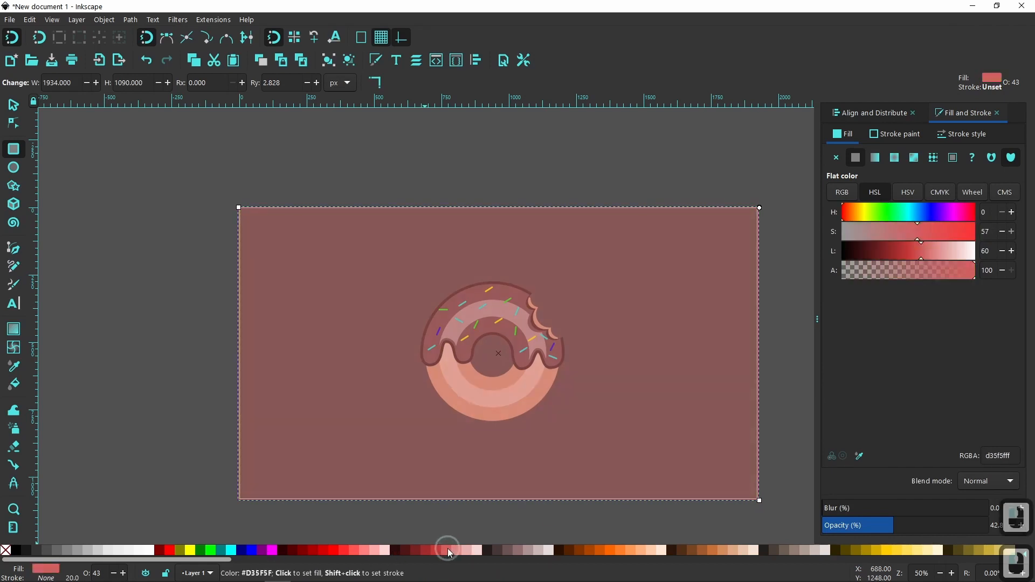
left_click_drag(914, 527, 996, 526)
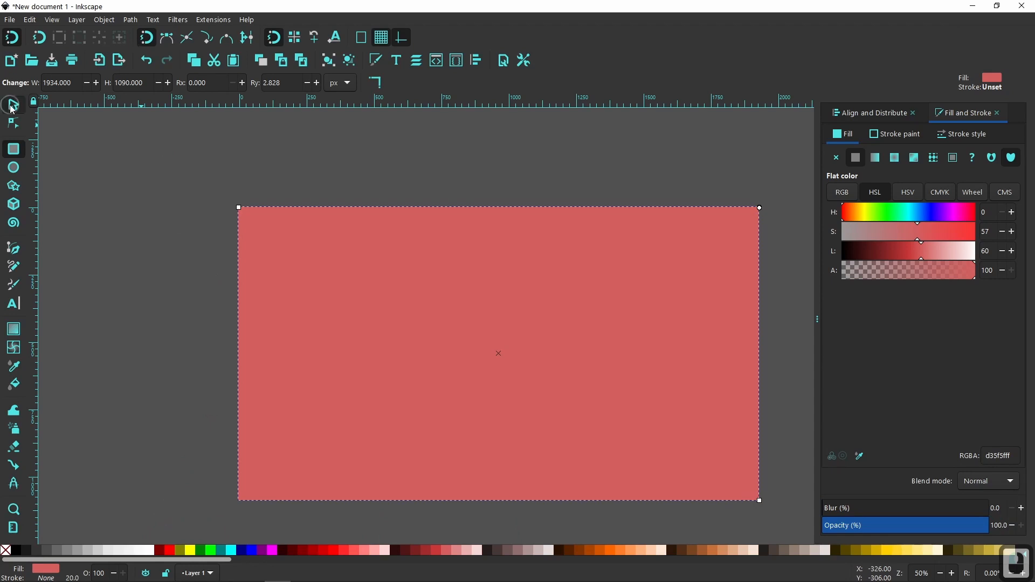
Step: Lower the red rectangle to the bottom of the stacking order, behind the donut
left_click(12, 105)
left_click(244, 83)
left_click(183, 334)
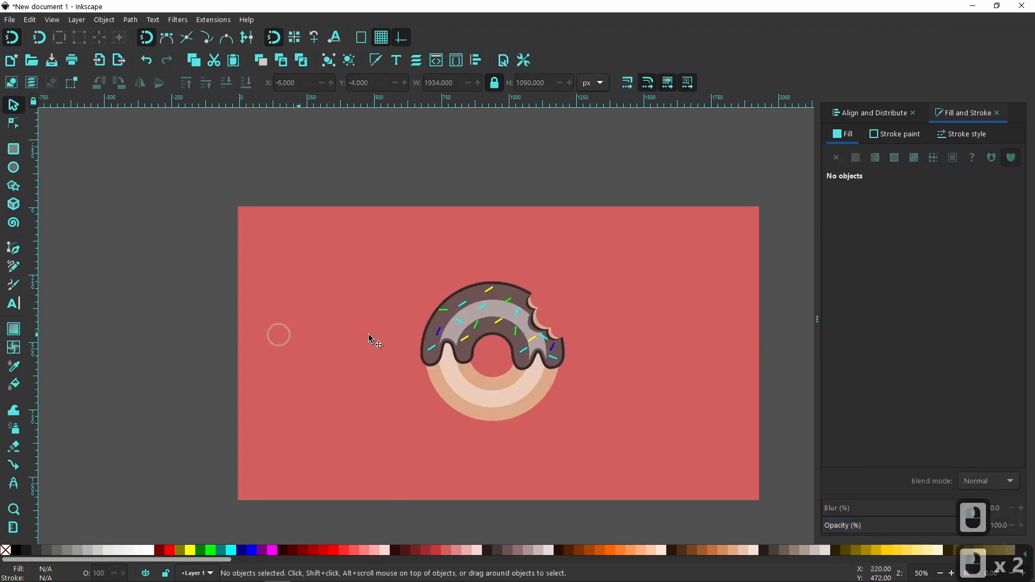
Step: Recolor the background rectangle to a muted green with hue 155, saturation 25 and lightness 50
left_click(401, 461)
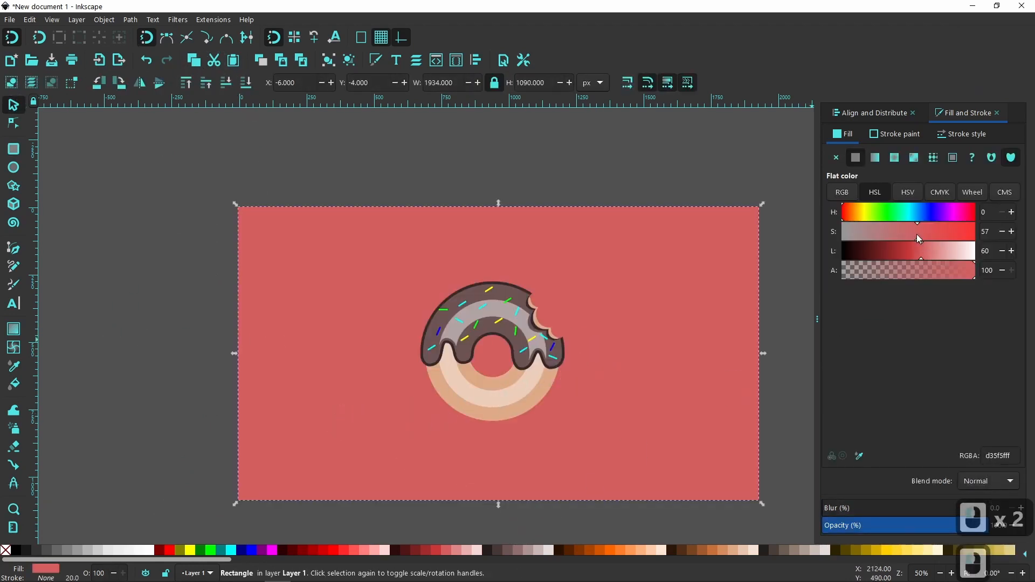
left_click_drag(916, 230, 888, 235)
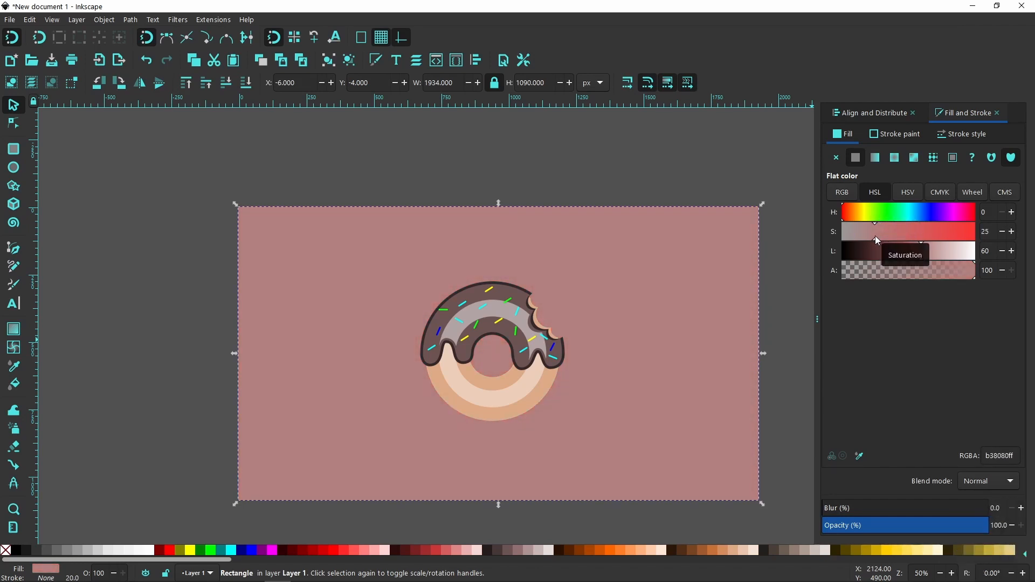
left_click(868, 213)
left_click_drag(874, 218, 901, 214)
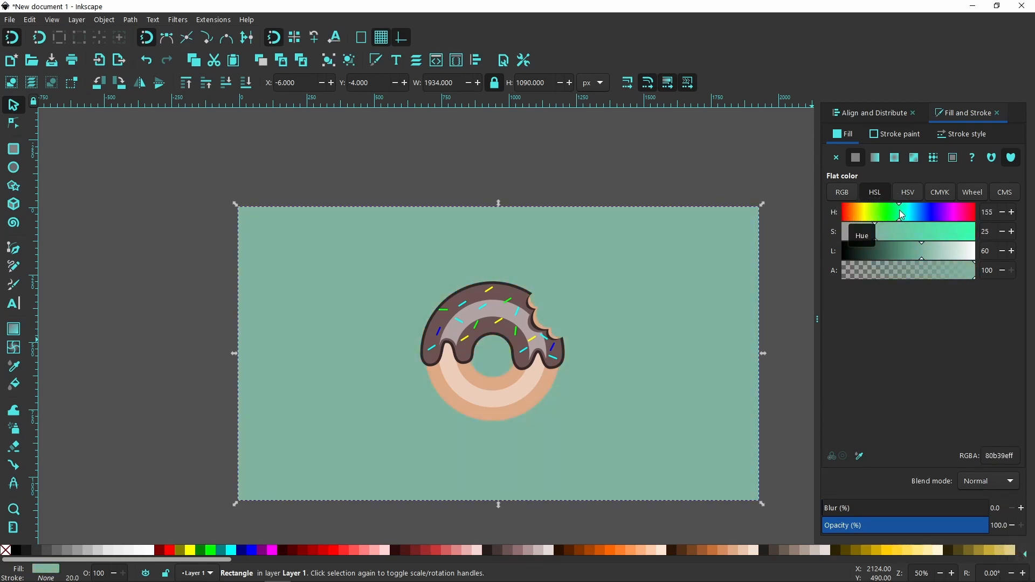
left_click(908, 250)
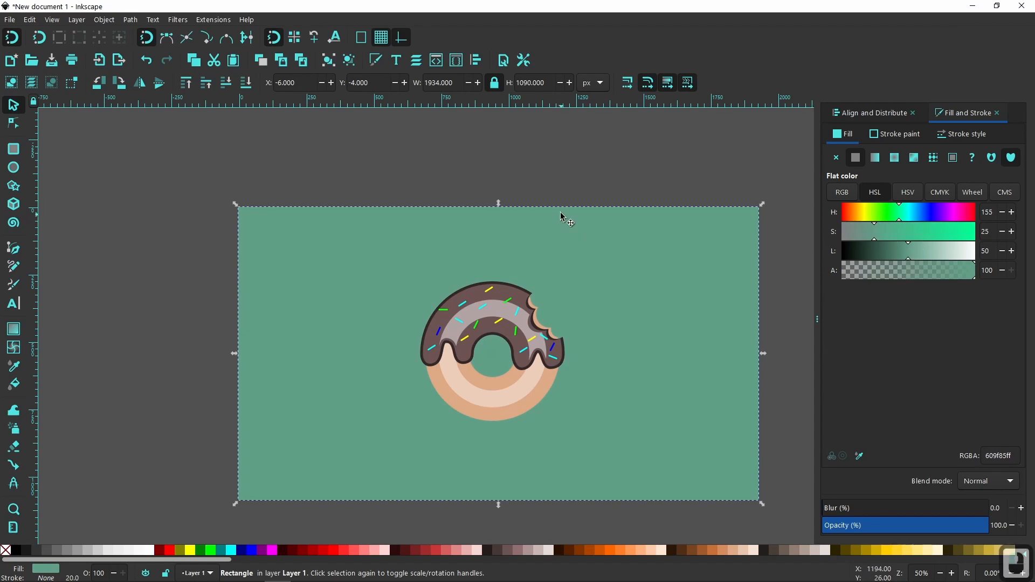
Step: Group all the donut's parts, including icing, highlights and sprinkles, into one object without the background rectangle
left_click(558, 165)
left_click(501, 341)
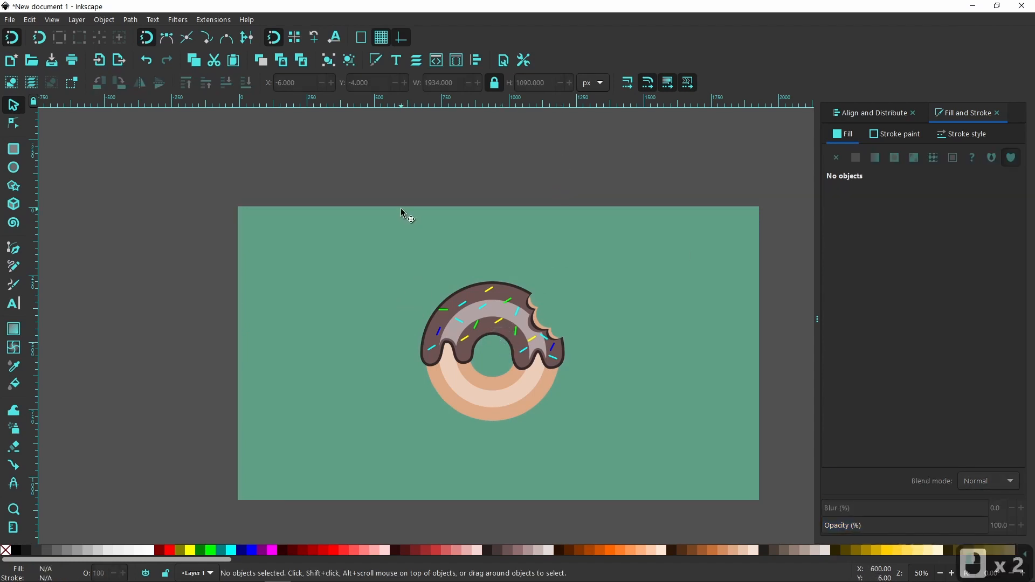
left_click_drag(380, 176, 591, 428)
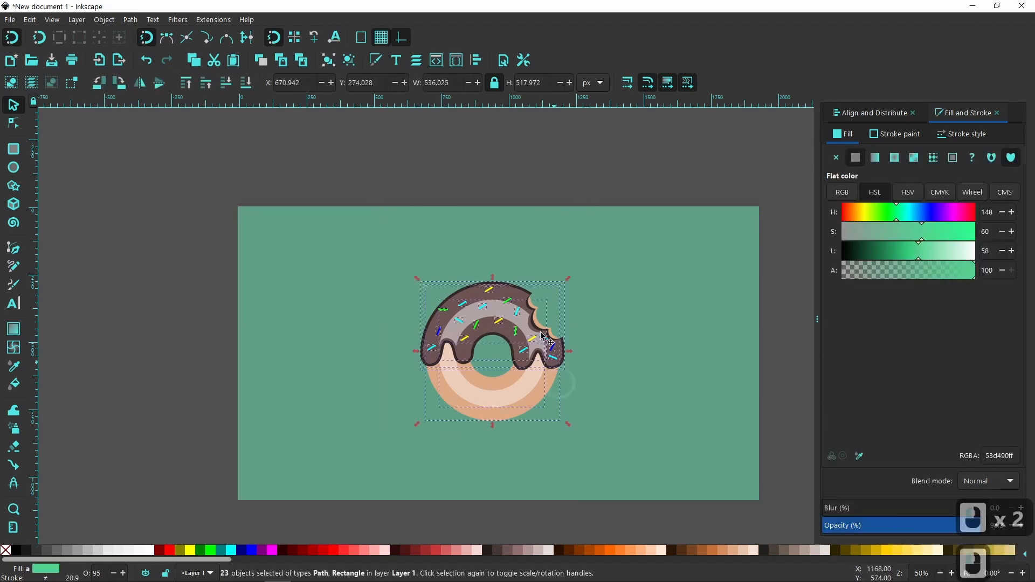
left_click(329, 60)
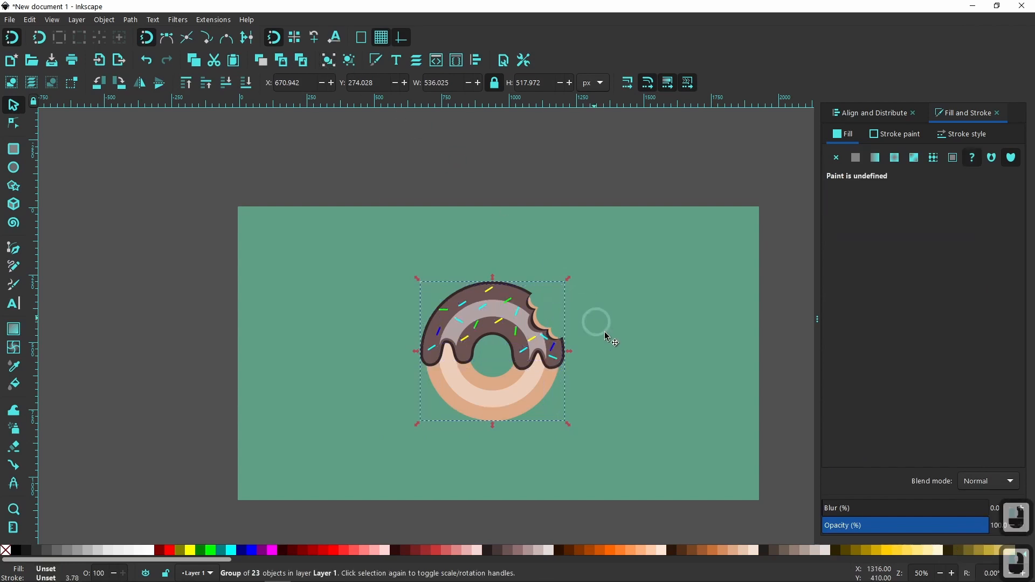
Step: Center the donut group horizontally and vertically on the green background rectangle, then clear the selection
left_click(655, 351, "shift")
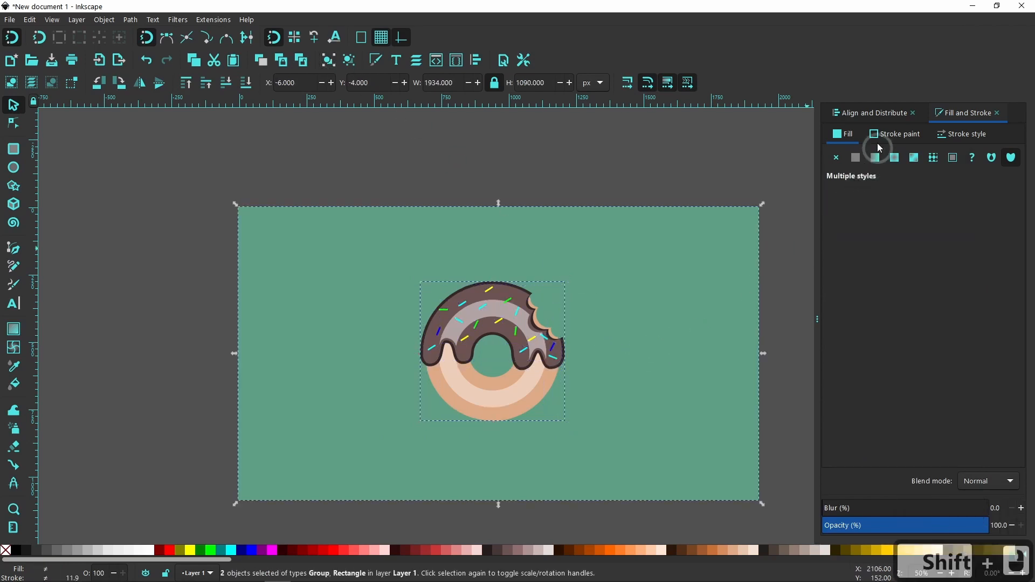
left_click(869, 112)
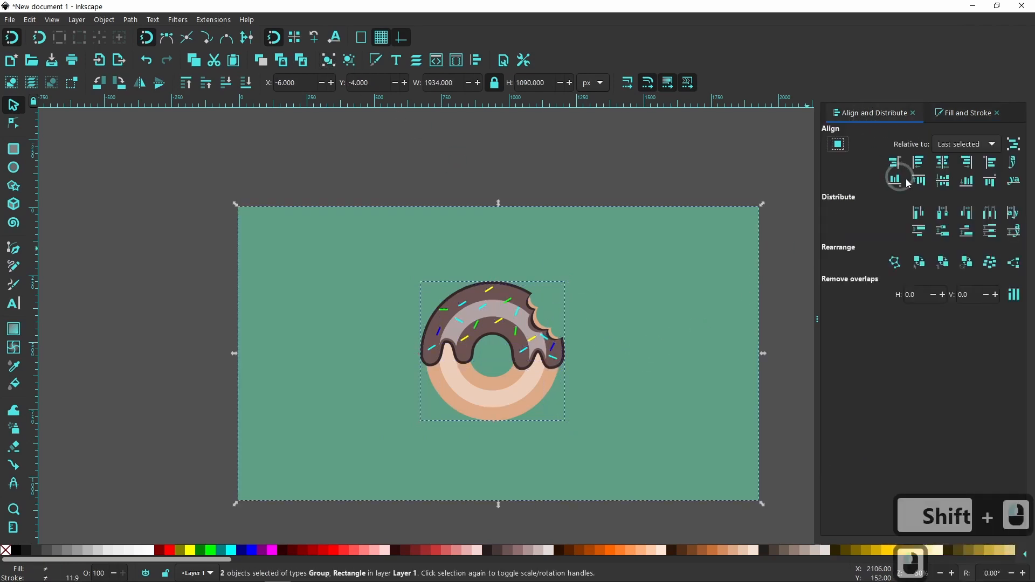
left_click(943, 163)
left_click(942, 181)
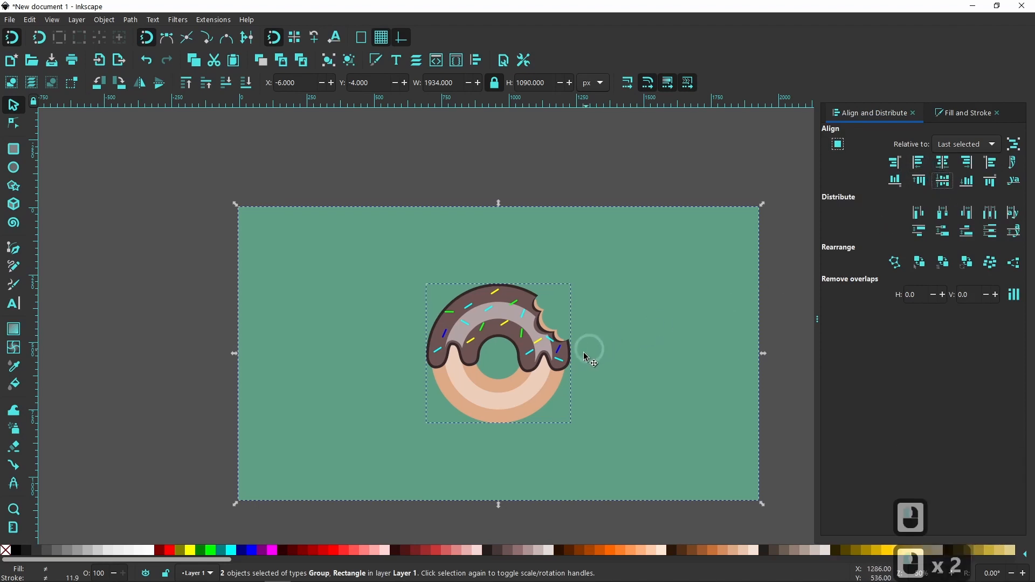
left_click(504, 362)
left_click(550, 164)
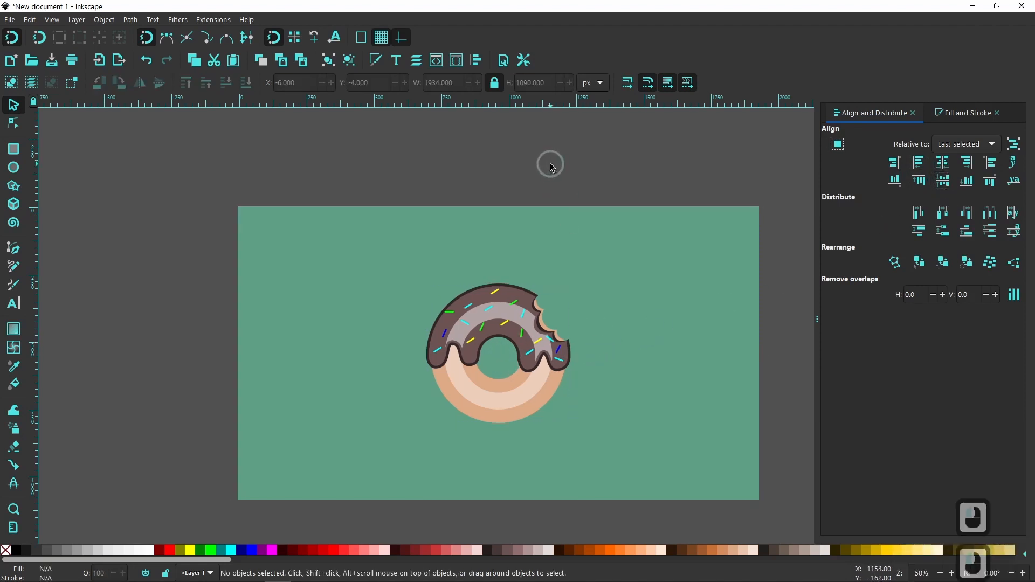
key("1")
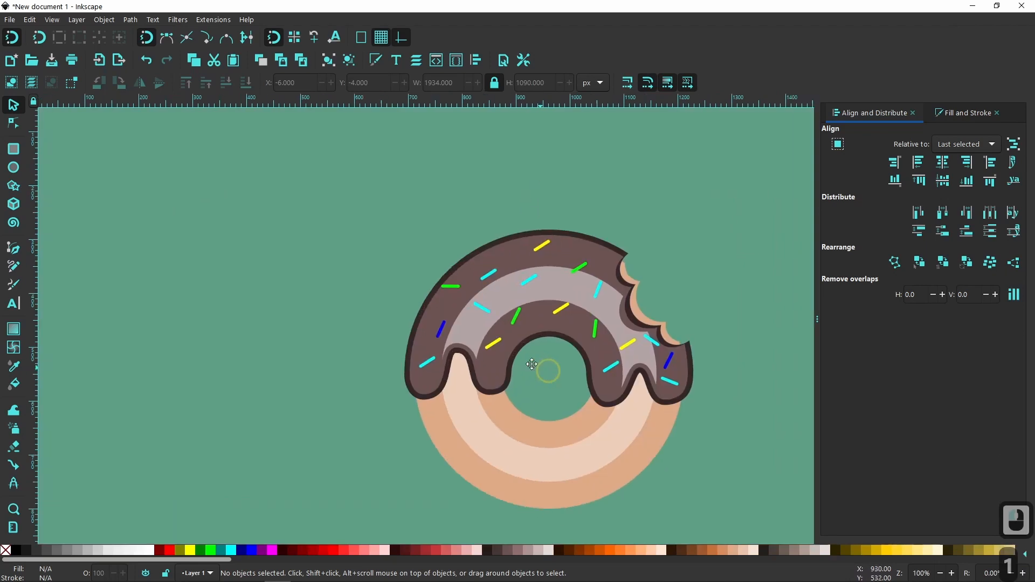